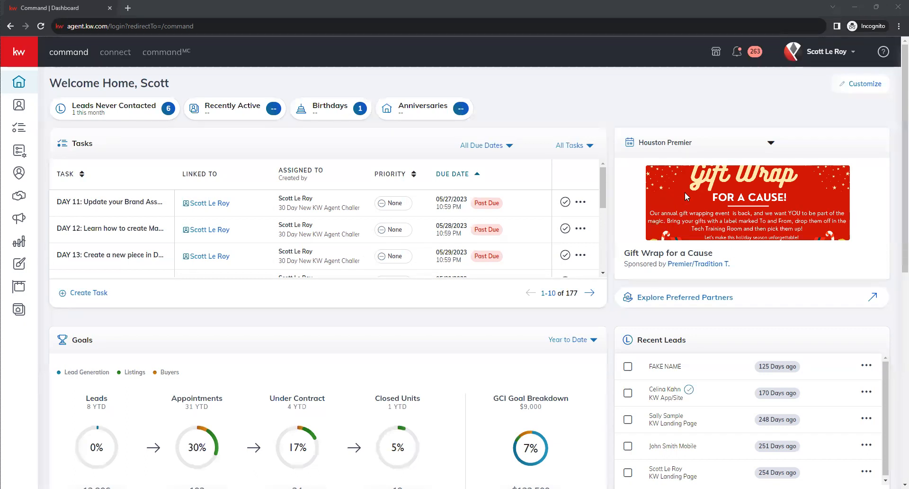
- Open the Marketing Profile page within the Connect Settings of the account settings
click(823, 59)
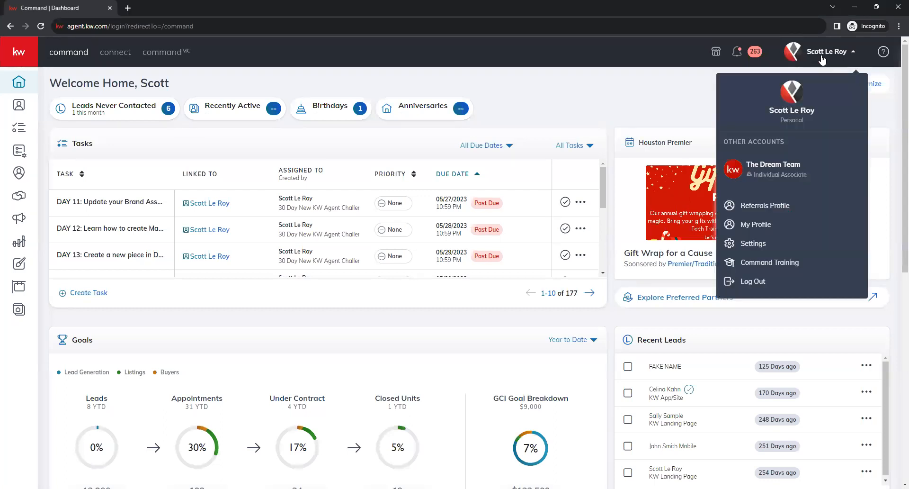
click(770, 244)
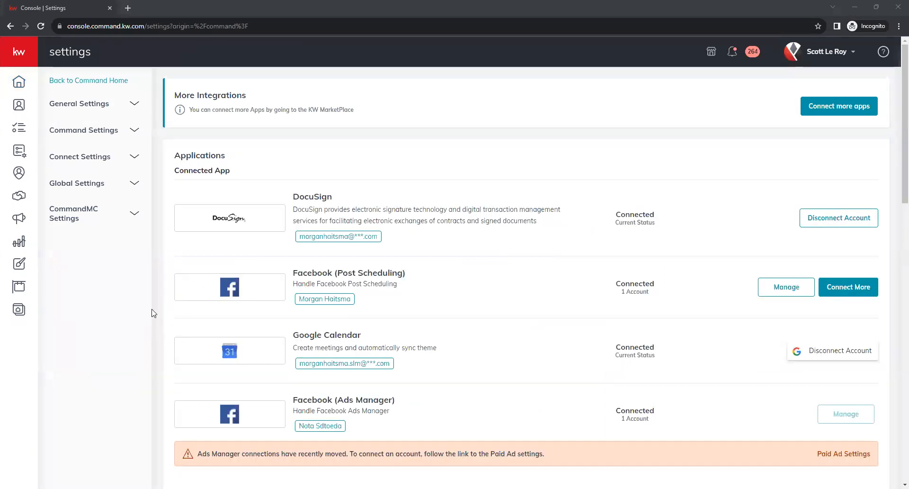
click(136, 159)
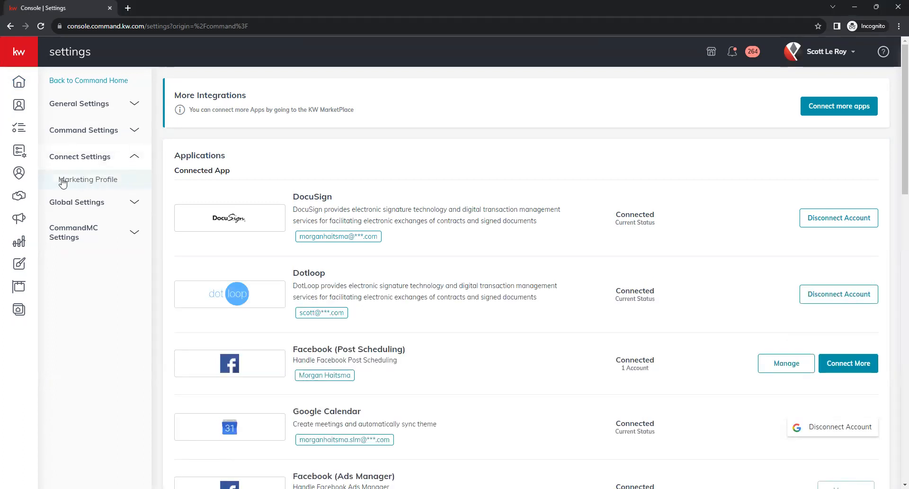
click(84, 184)
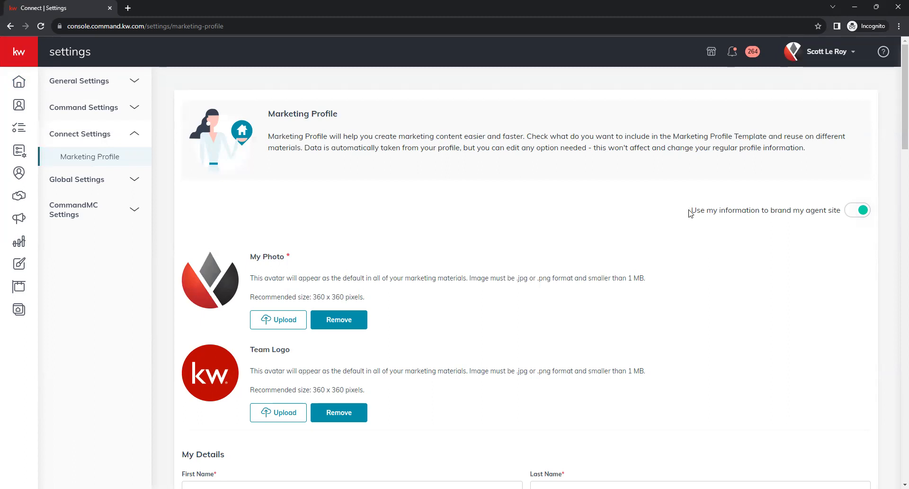
- Review the option to brand the agent site with profile information, along with the My Photo and Team Logo sections
drag(690, 210, 840, 210)
click(833, 228)
scroll(604, 196, down, 1)
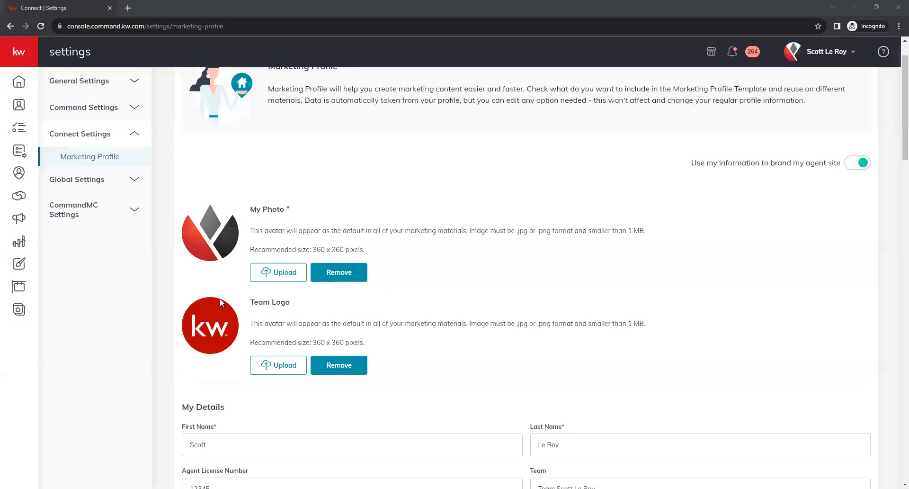
scroll(246, 315, down, 1)
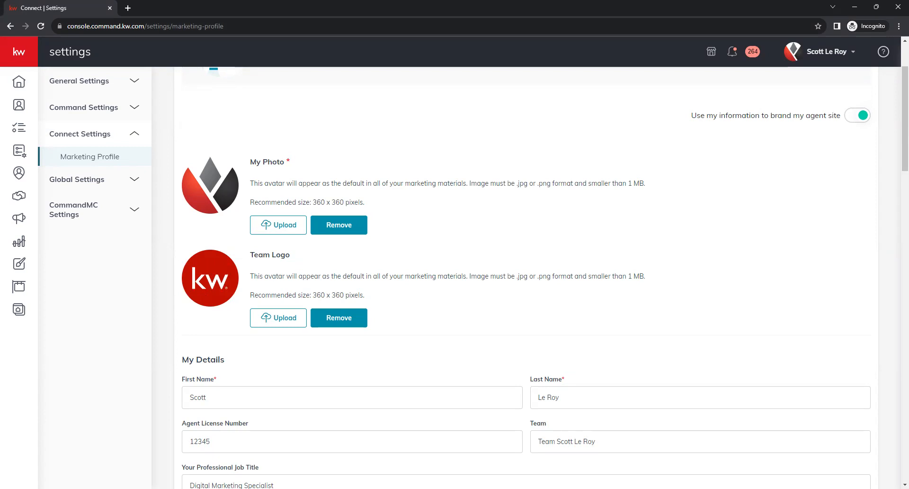
scroll(538, 234, down, 2)
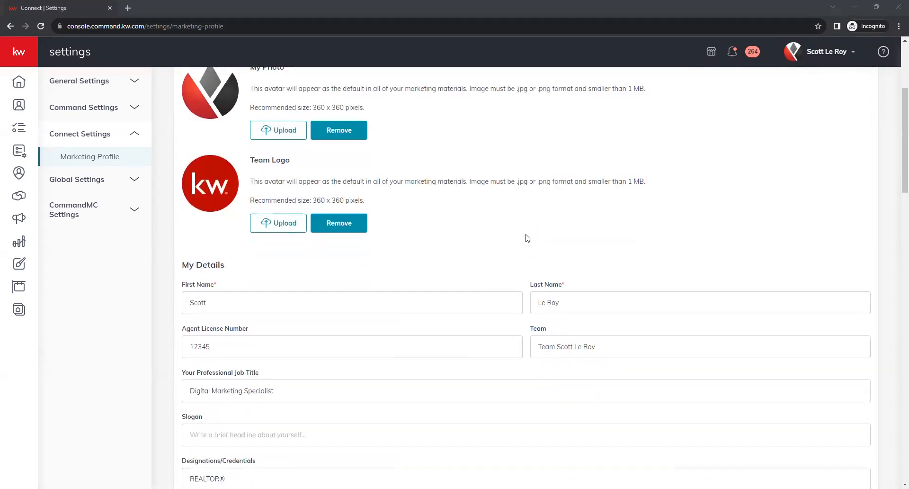
- Check the My Details fields: first and last name, agent license number, team, job title, slogan and designations
scroll(527, 238, down, 2)
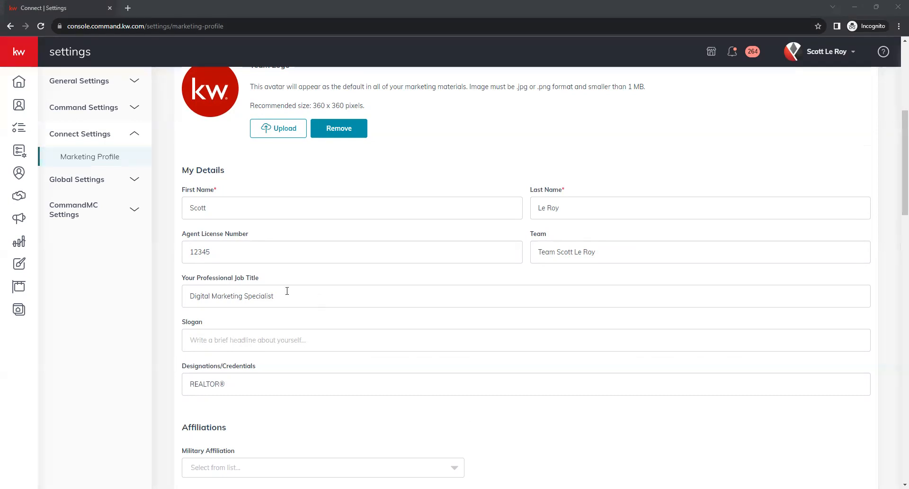
click(267, 211)
click(617, 206)
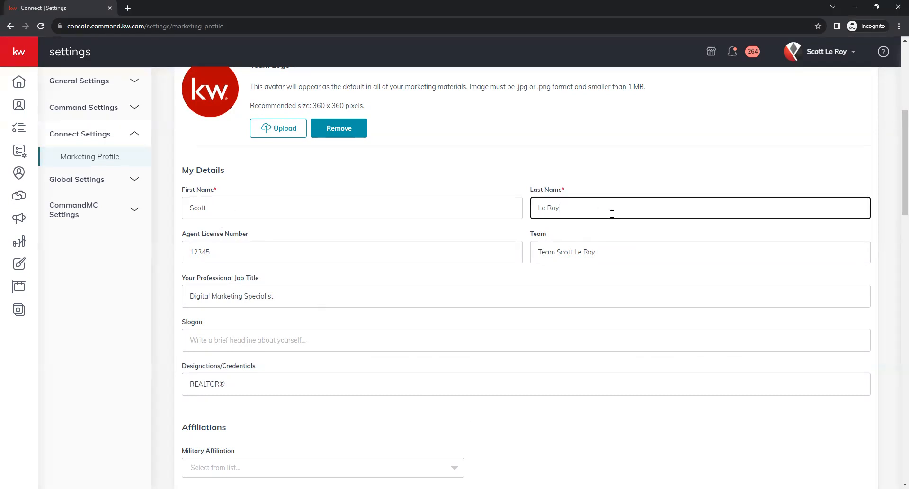
click(294, 259)
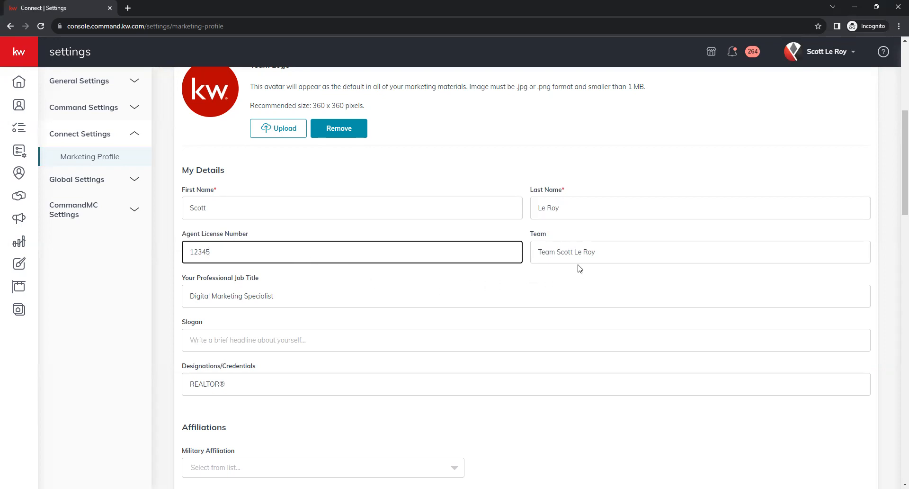
click(651, 254)
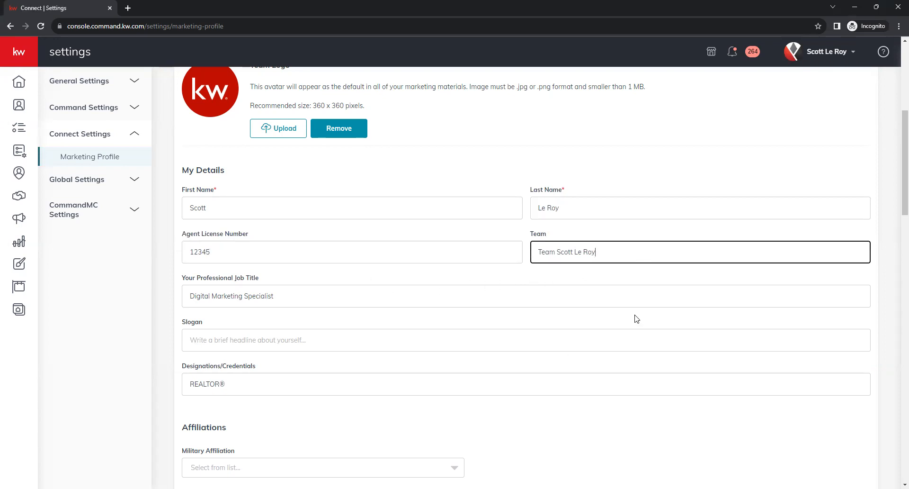
click(298, 297)
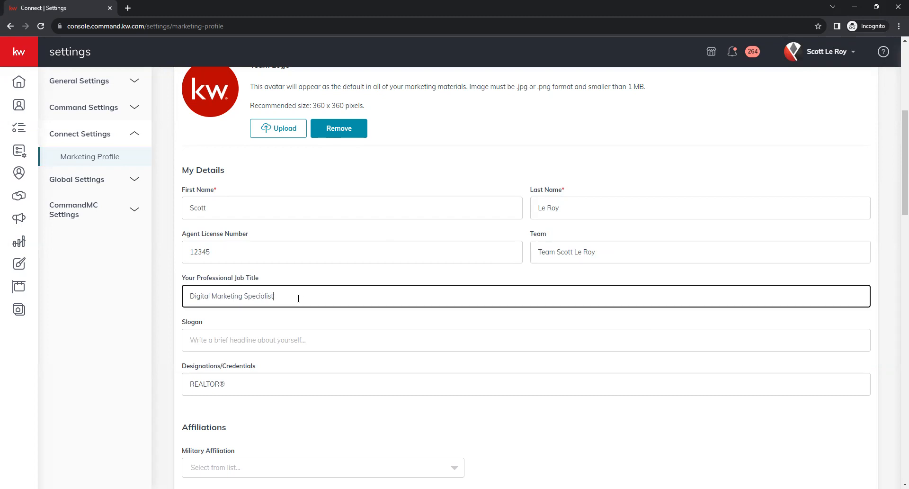
scroll(312, 313, down, 1)
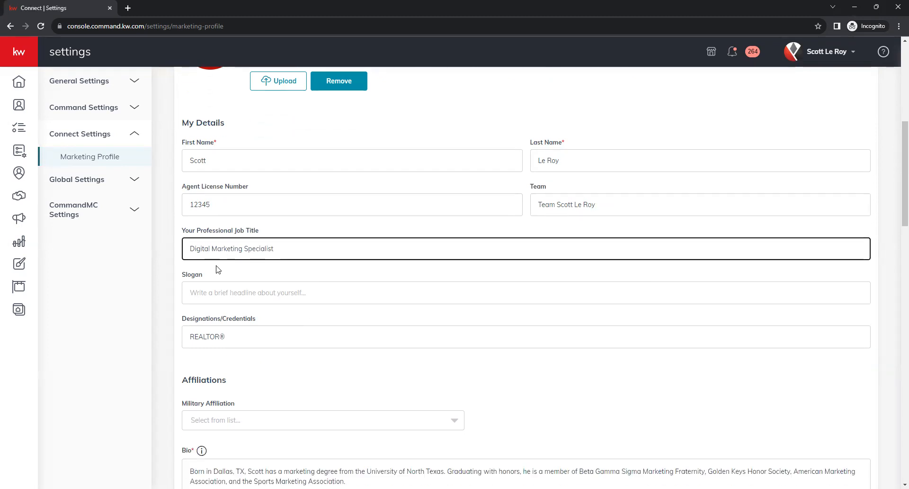
click(232, 298)
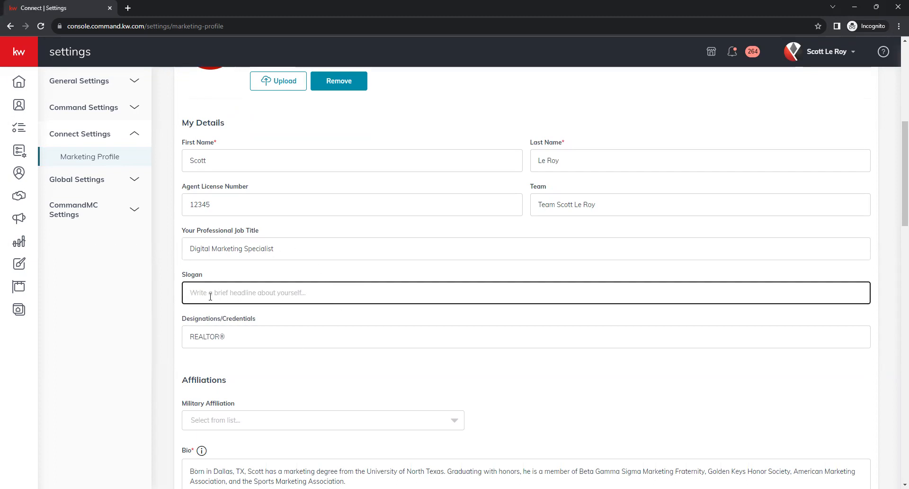
scroll(214, 296, down, 1)
click(273, 296)
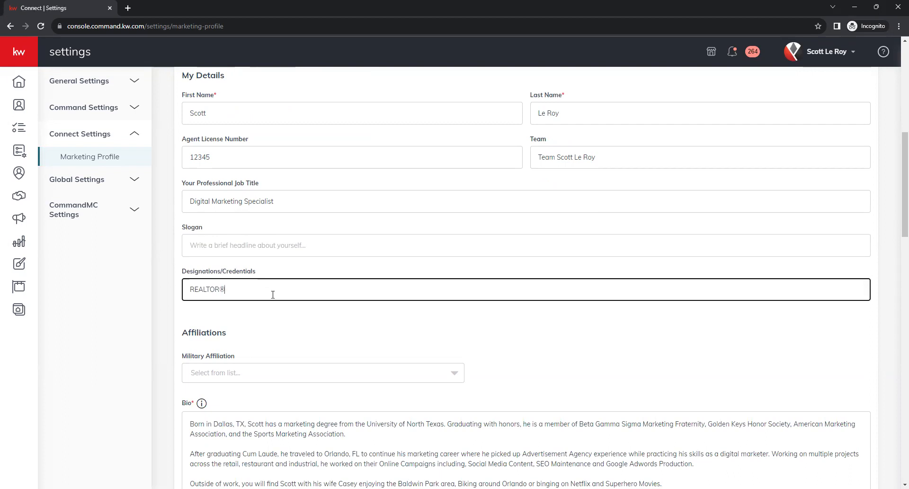
- Delete the ® symbol after REALTOR in the Designations/Credentials field and enter it again
drag(219, 289, 228, 289)
click(229, 292)
key(BackSpace)
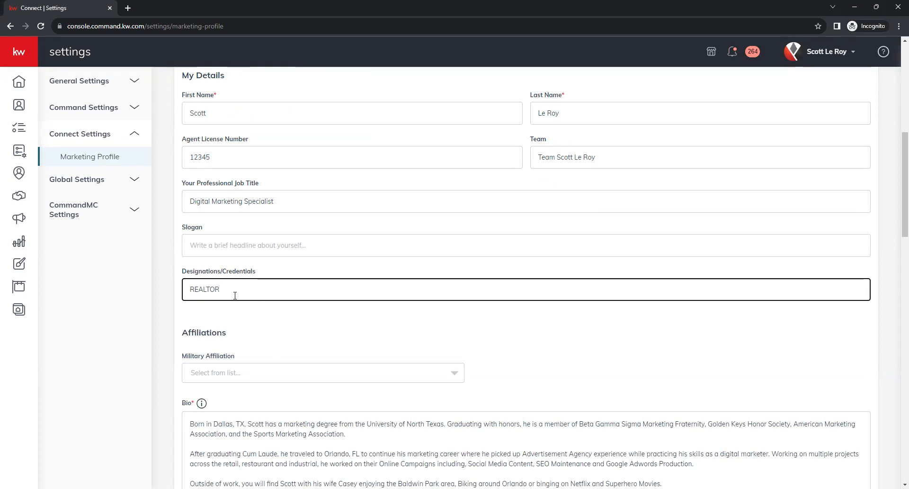
text(®)
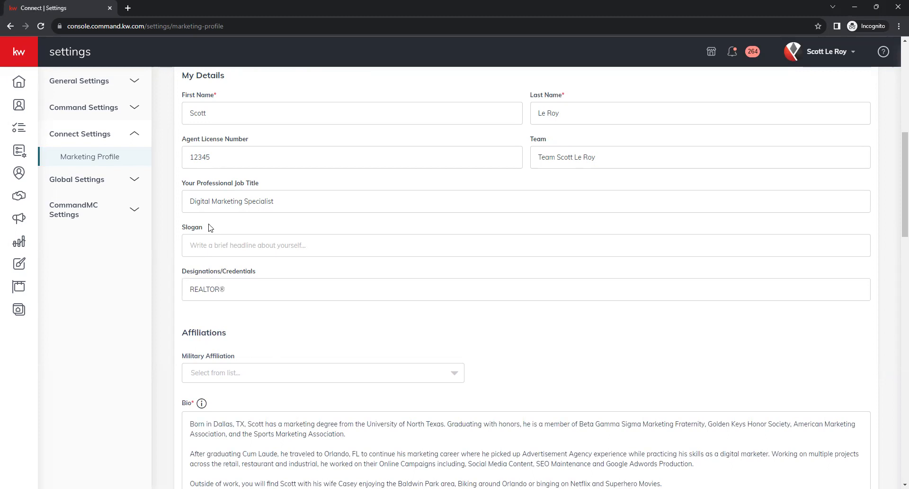
- Set the Military Affiliation to Military Family Member and browse the Military Service Details options without choosing one
scroll(306, 200, down, 2)
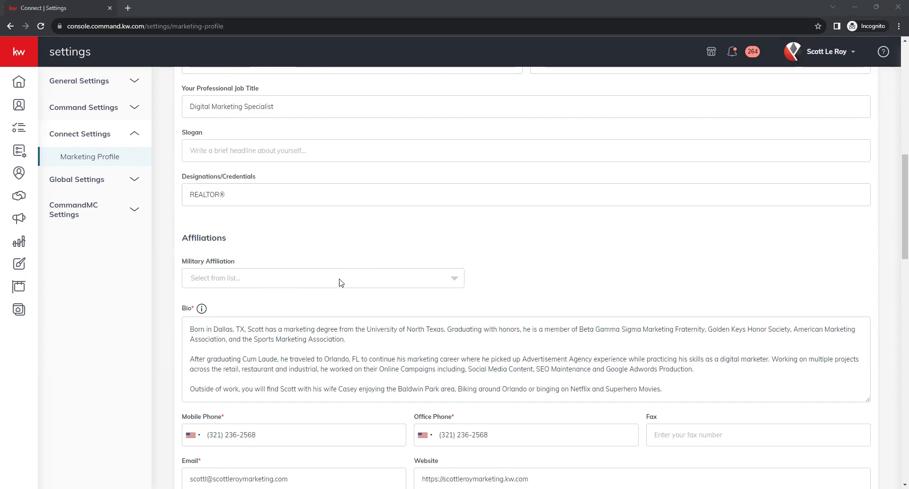
click(455, 283)
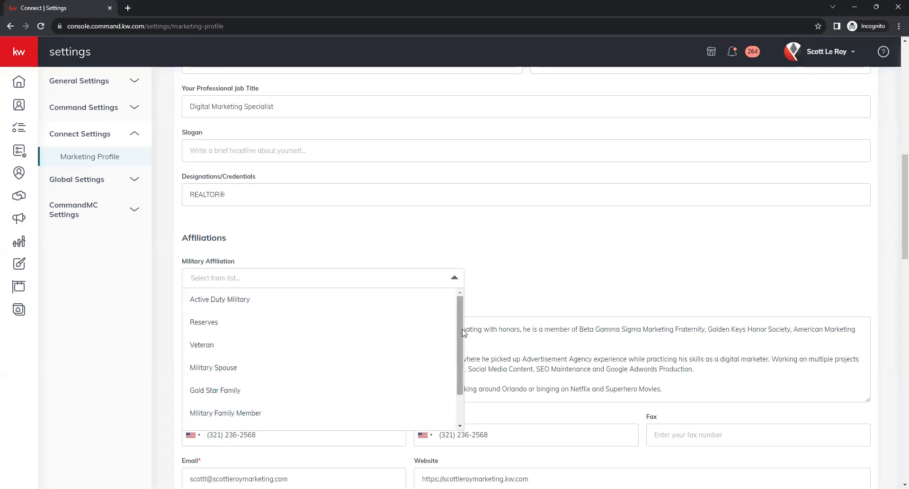
drag(460, 321, 458, 350)
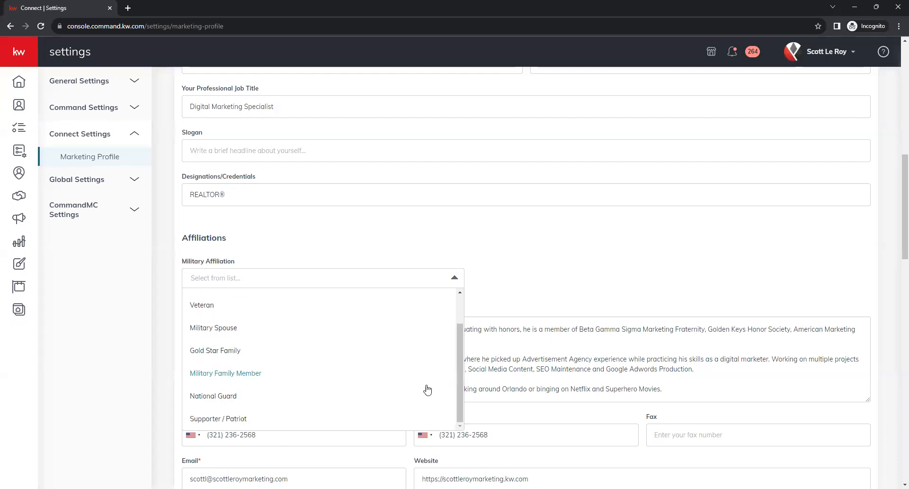
click(244, 377)
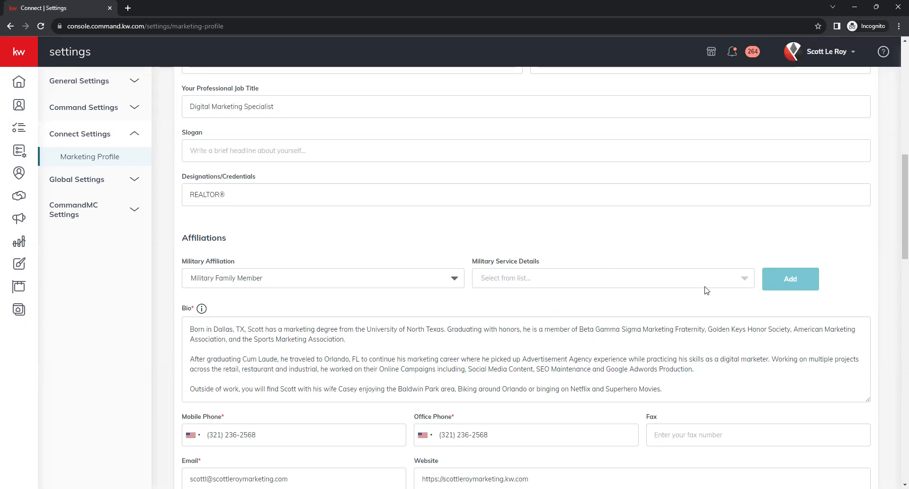
click(743, 280)
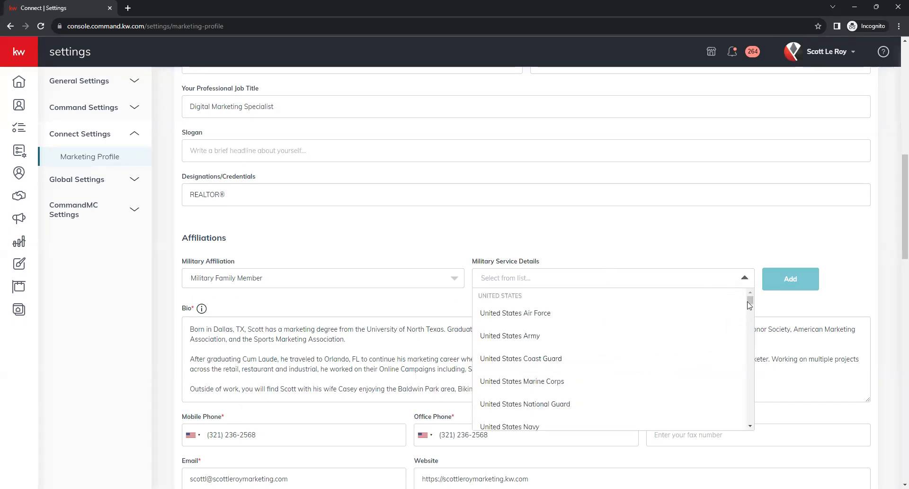
drag(750, 302, 748, 238)
click(750, 242)
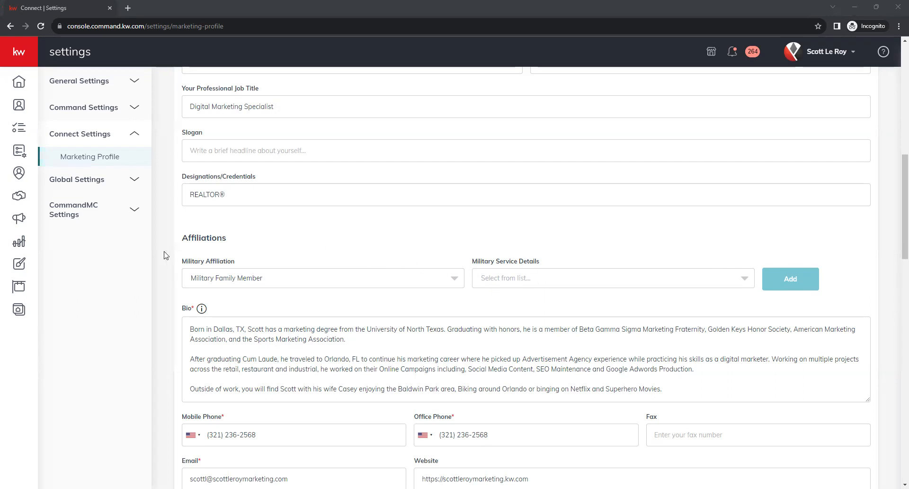
- Enlarge the Bio text box to check the biography text, and shrink the box back to fit it
scroll(165, 256, down, 2)
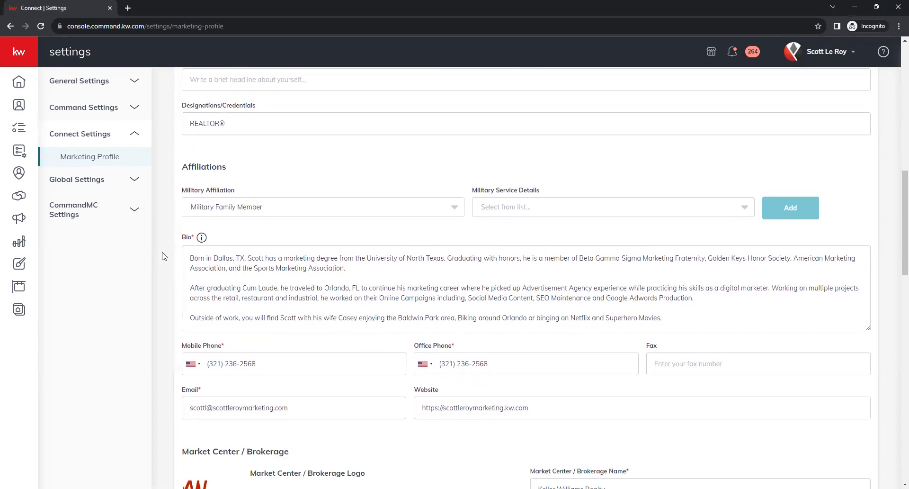
drag(868, 305, 867, 344)
click(458, 295)
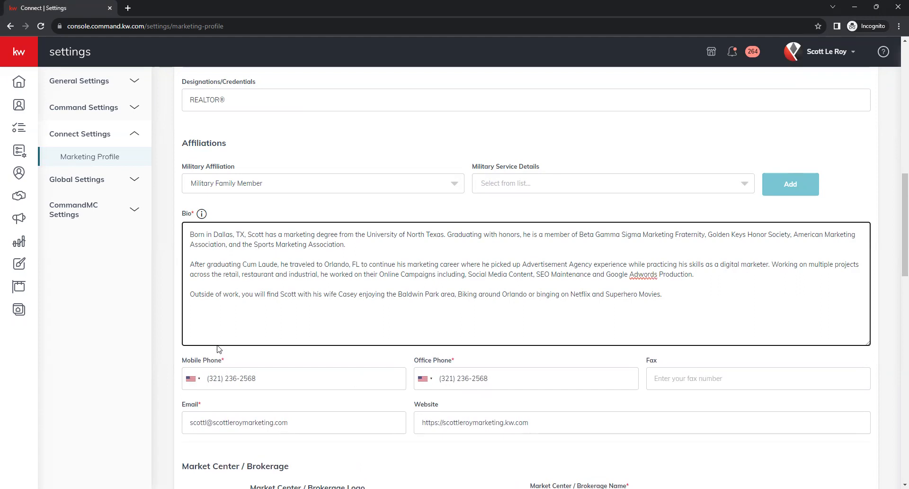
click(214, 256)
drag(870, 343, 878, 304)
- Check the email and website entries in the profile's contact details
scroll(897, 357, down, 2)
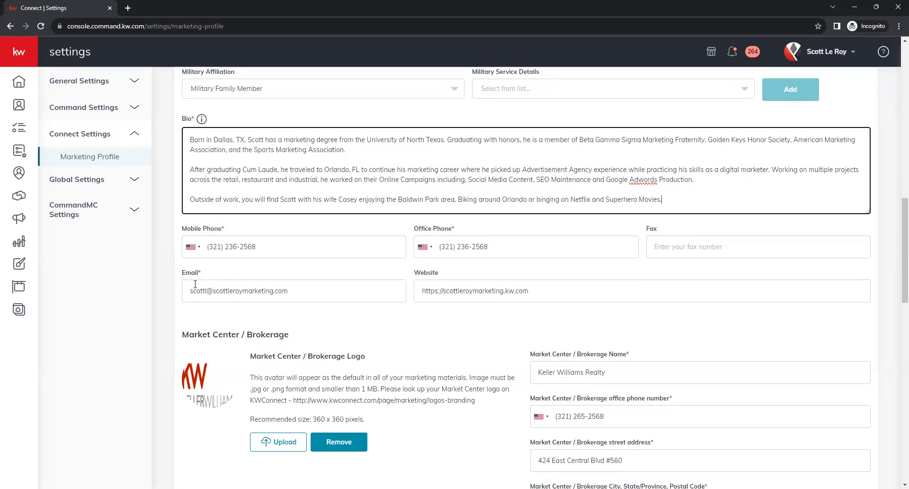
click(297, 292)
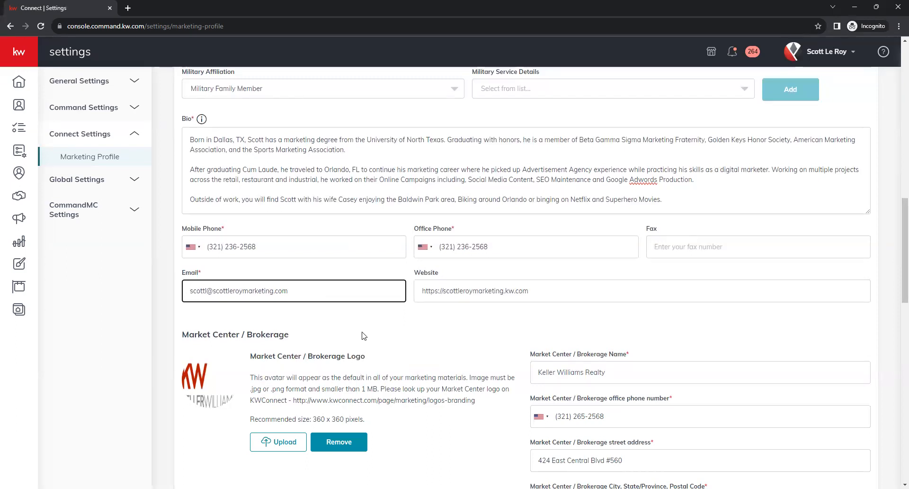
click(449, 291)
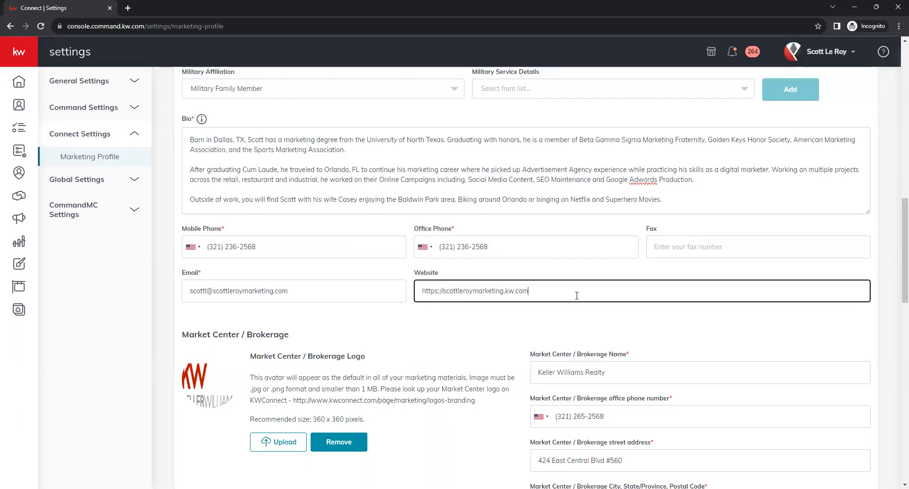
click(487, 340)
- Review the Market Center / Brokerage section: logo, name, office phone number, street address, and city, state and postal code
scroll(522, 343, down, 1)
scroll(523, 343, down, 1)
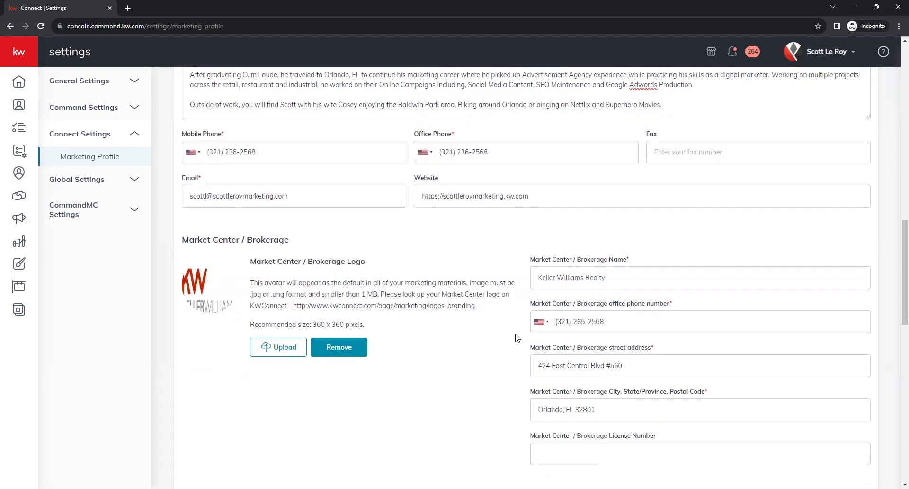
scroll(516, 338, down, 1)
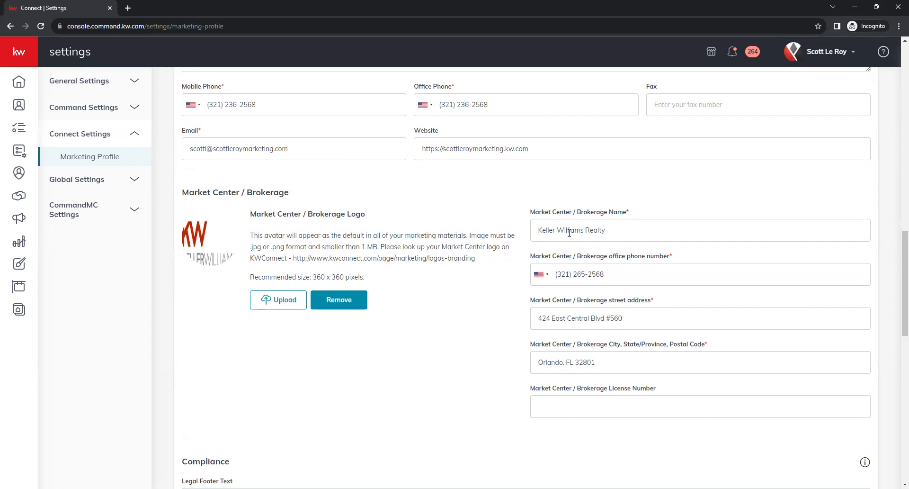
click(656, 234)
click(662, 273)
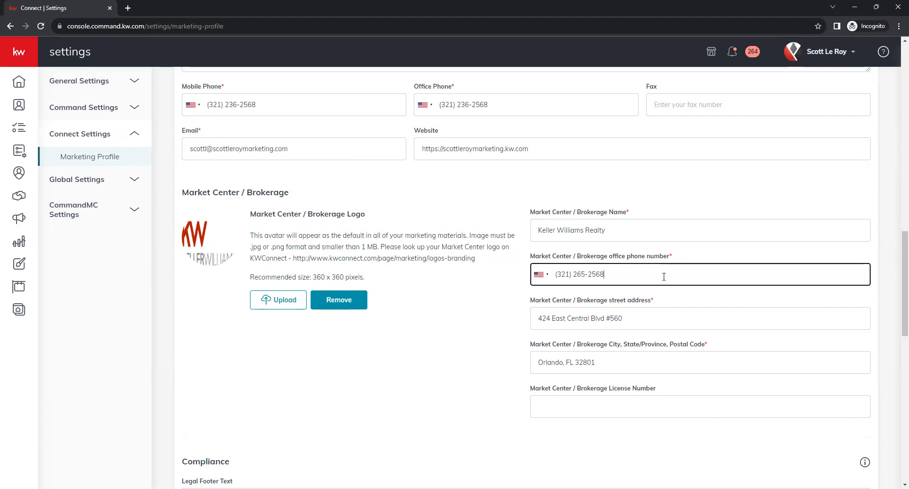
click(664, 348)
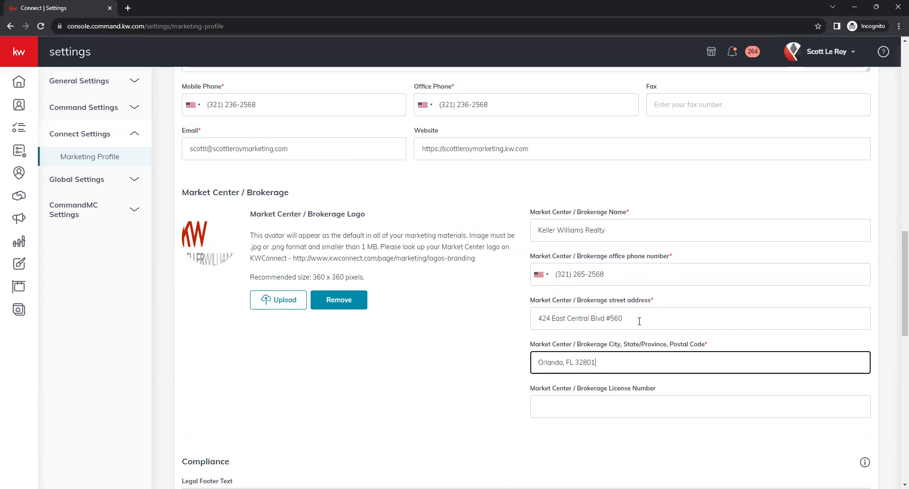
click(533, 313)
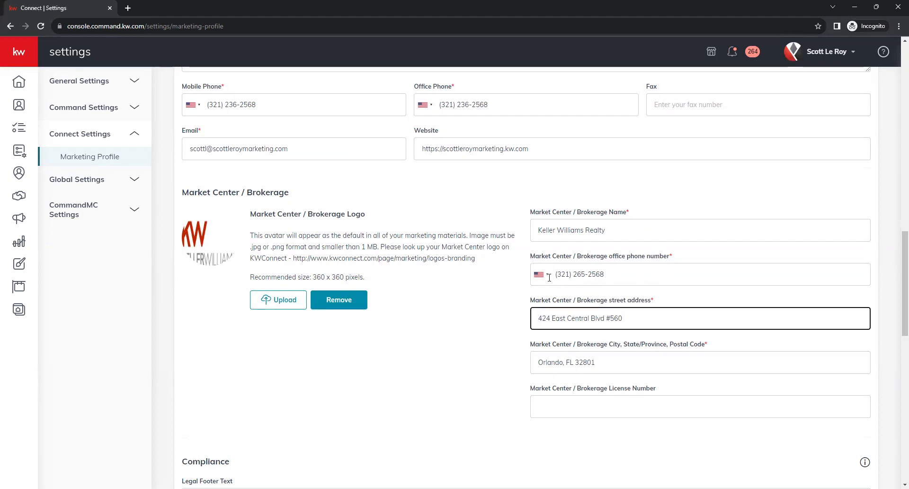
click(502, 351)
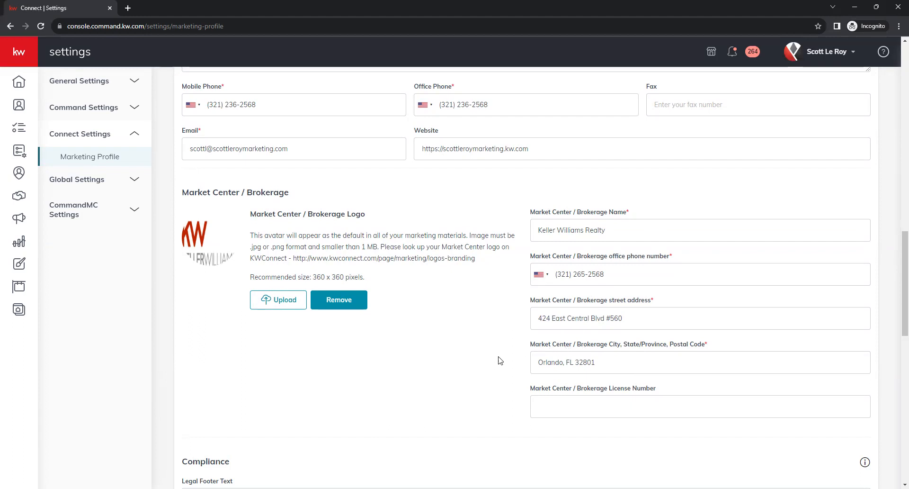
- Review the Compliance section of the Marketing Profile, including the Legal Footer Text box and the existing Legal Footer Links
scroll(492, 331, down, 1)
scroll(482, 232, down, 3)
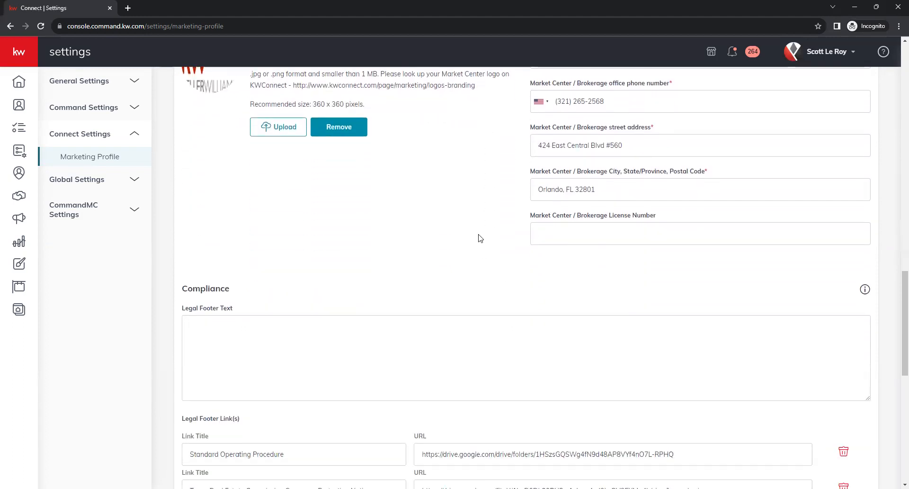
scroll(454, 251, down, 1)
scroll(446, 259, down, 1)
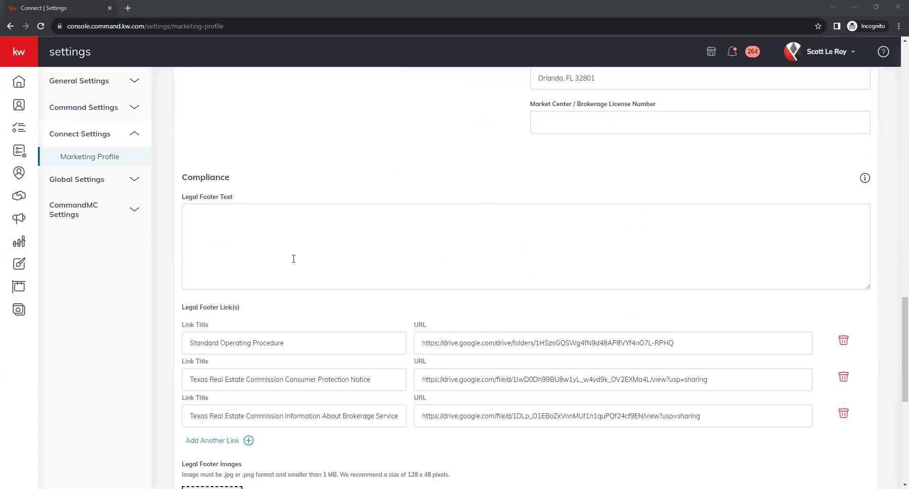
click(230, 215)
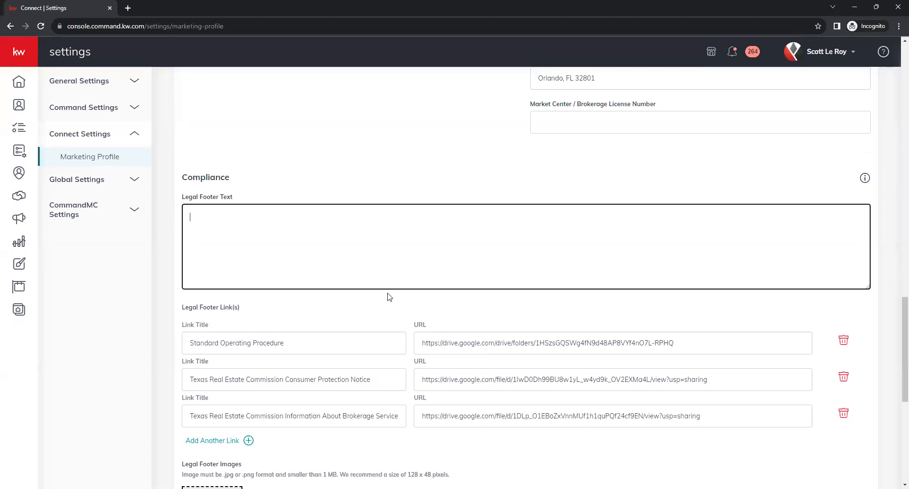
scroll(366, 306, down, 1)
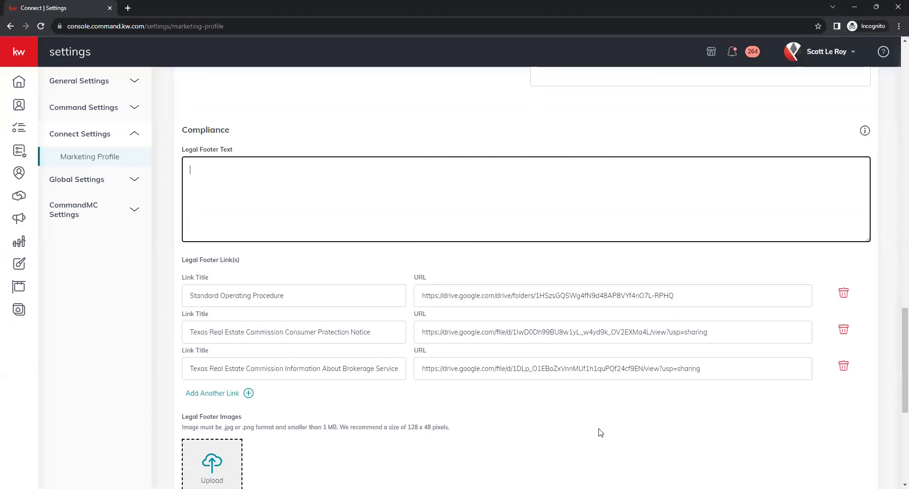
scroll(582, 419, down, 1)
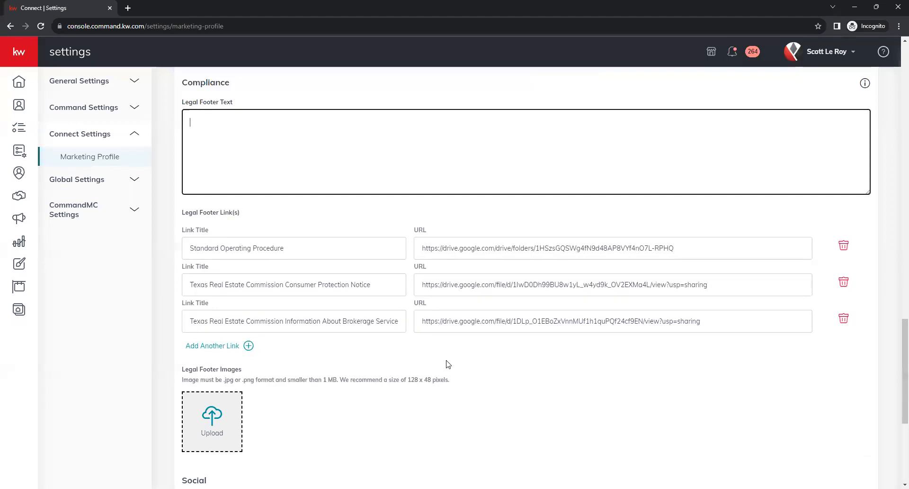
scroll(387, 379, down, 1)
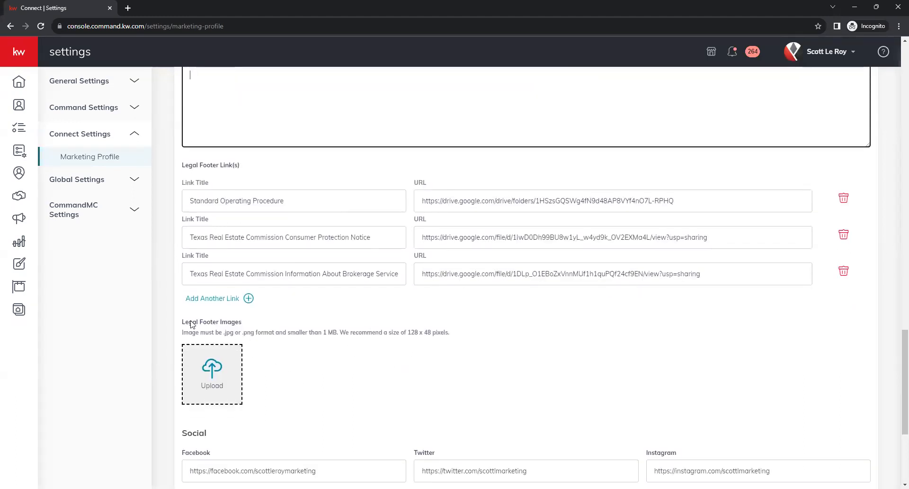
- Add an empty legal footer link row, check its title and URL fields, and delete that row
click(213, 302)
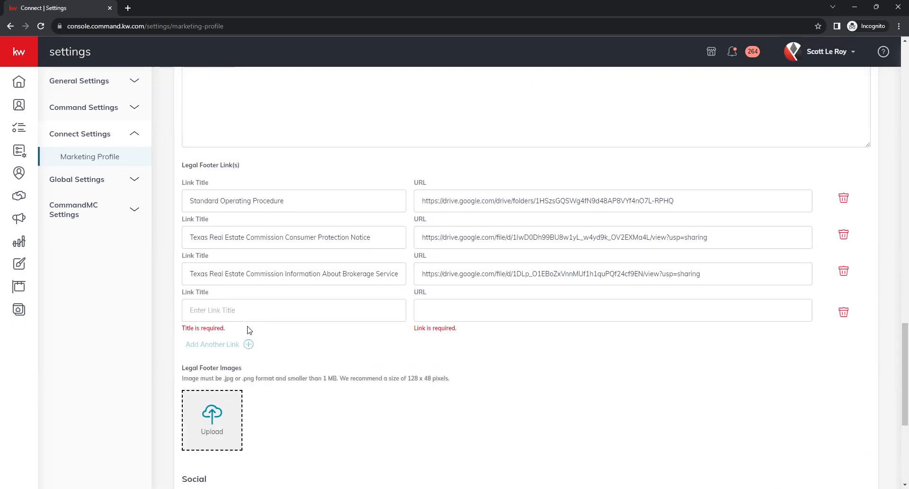
click(222, 315)
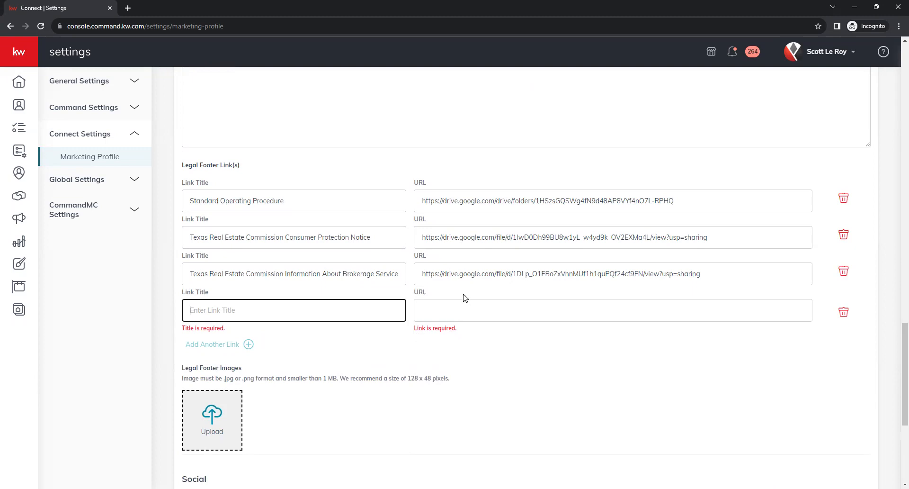
click(447, 310)
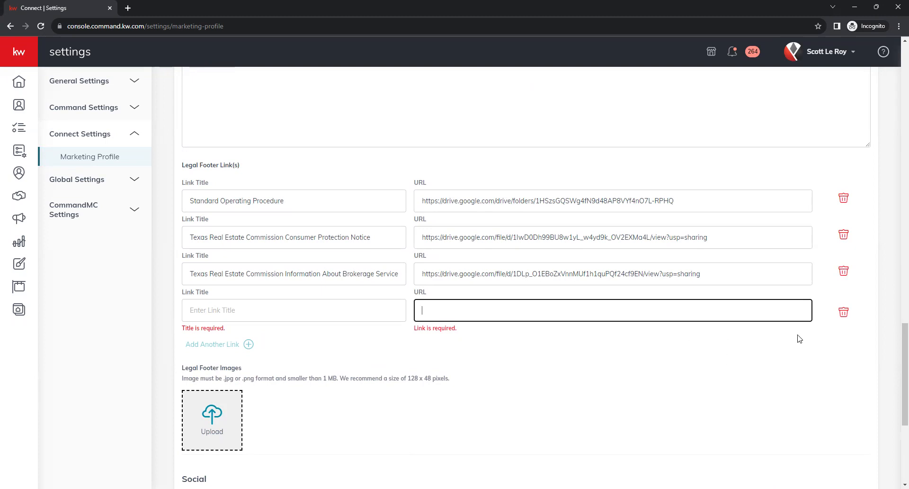
click(843, 313)
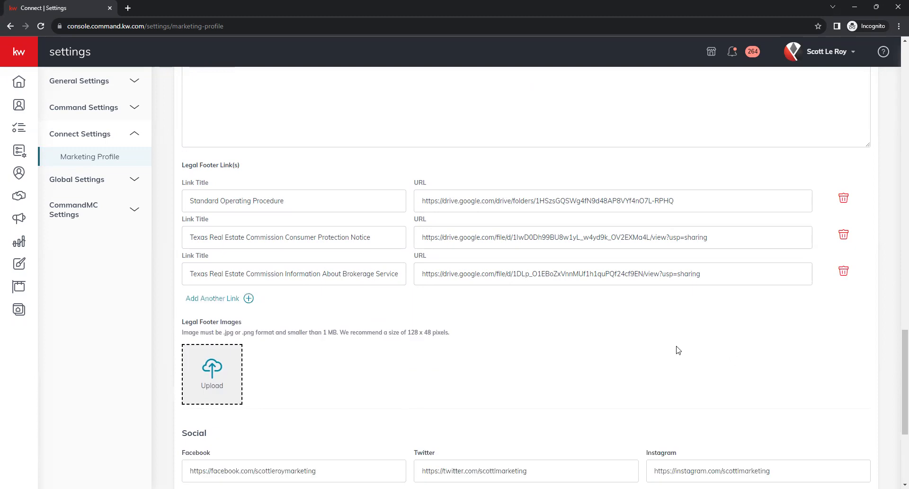
- Check the recommended image size for the Legal Footer Images and review the Social links
scroll(616, 327, down, 1)
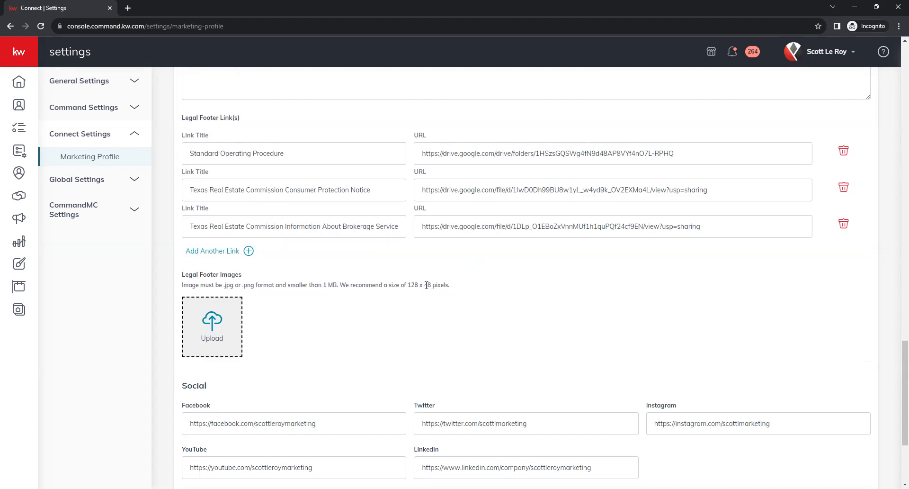
drag(413, 286, 441, 290)
click(403, 324)
scroll(373, 305, down, 2)
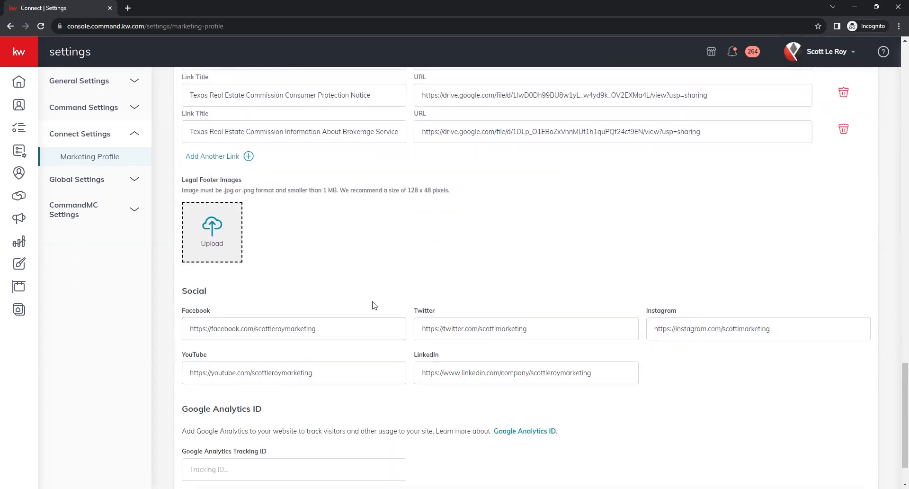
- Save the Marketing Profile and dismiss the confirmation message
scroll(426, 265, down, 1)
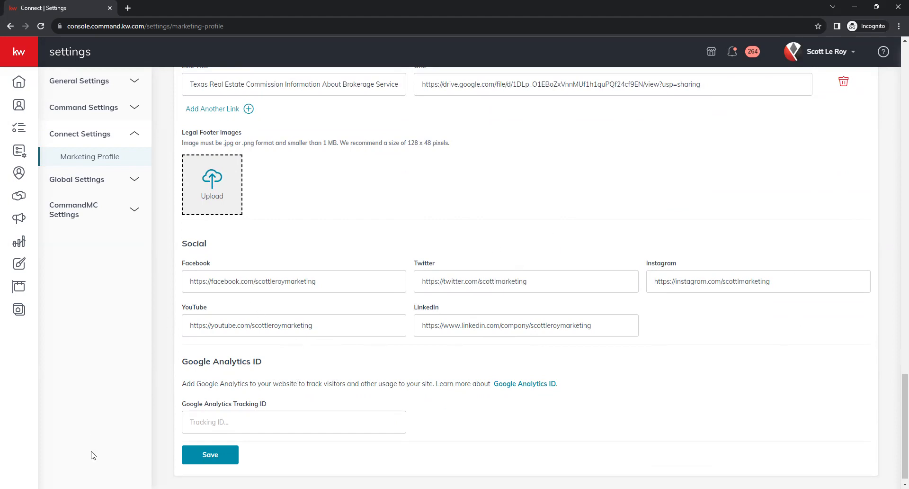
scroll(161, 465, down, 1)
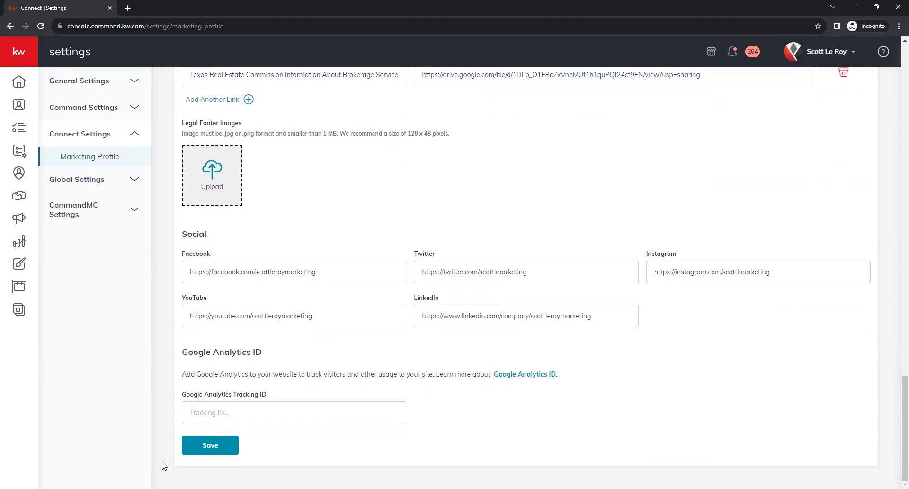
click(210, 446)
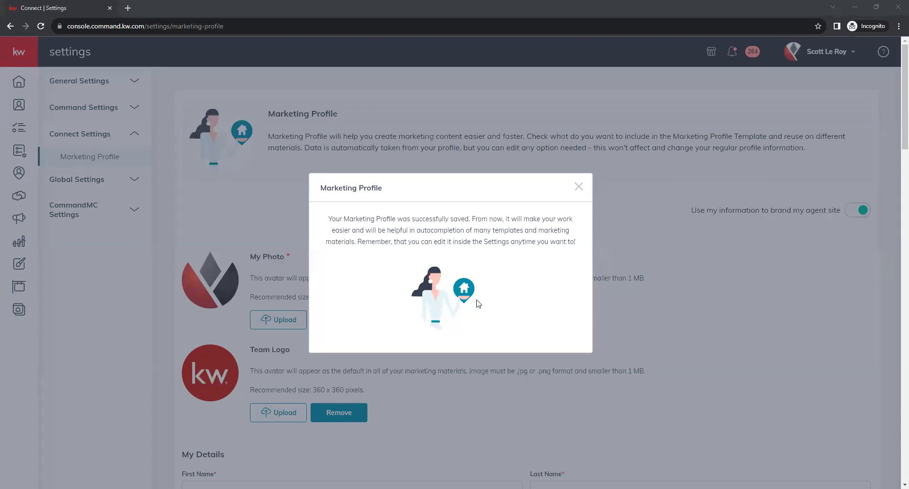
click(625, 295)
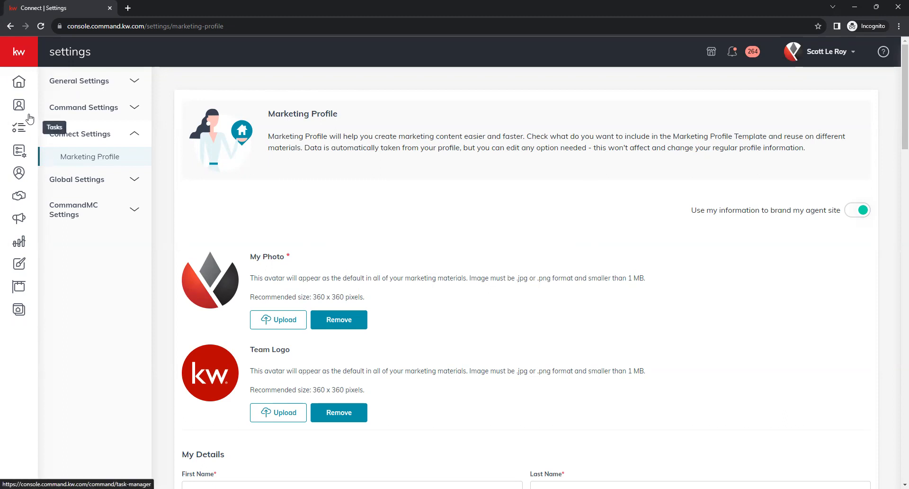
- Go to Designs and create a new design of the Print type without importing photos and text from a listing
click(28, 51)
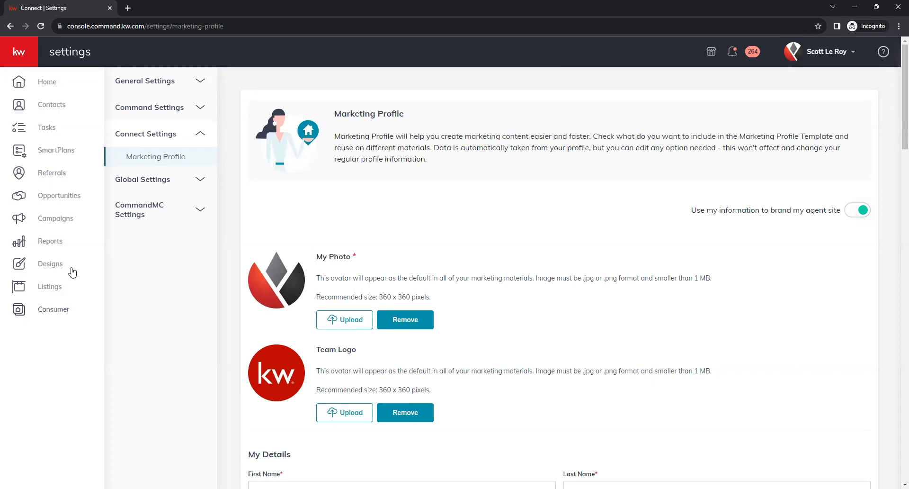
click(53, 268)
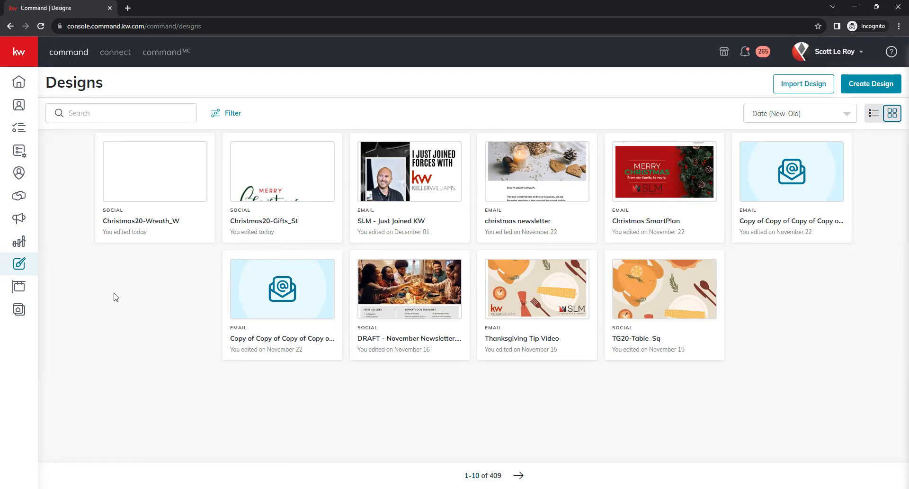
click(864, 85)
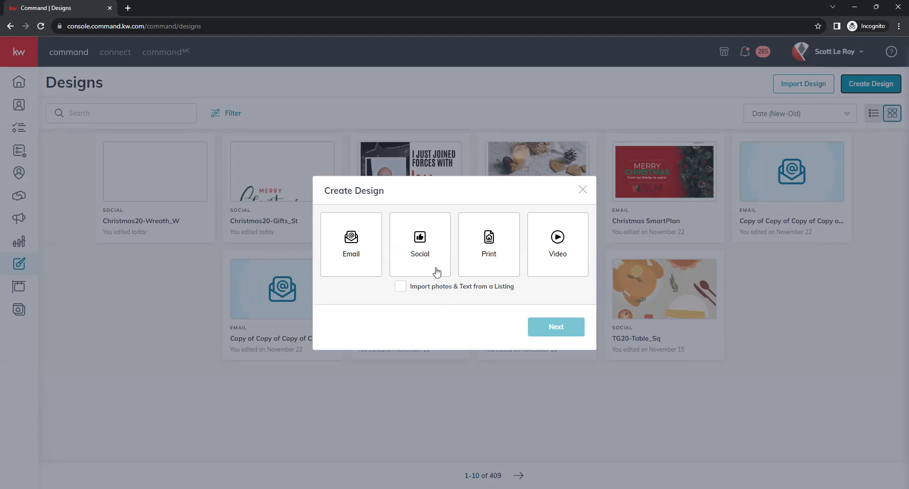
click(421, 246)
click(480, 254)
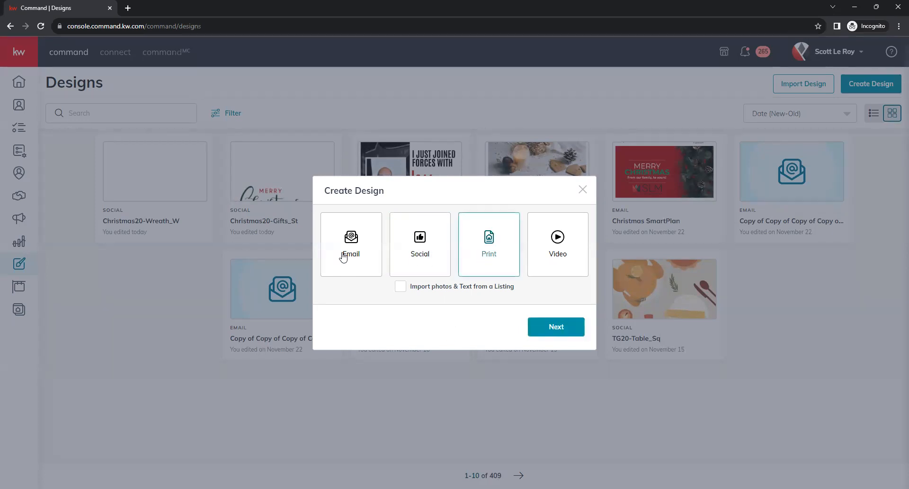
click(438, 266)
click(500, 263)
click(555, 333)
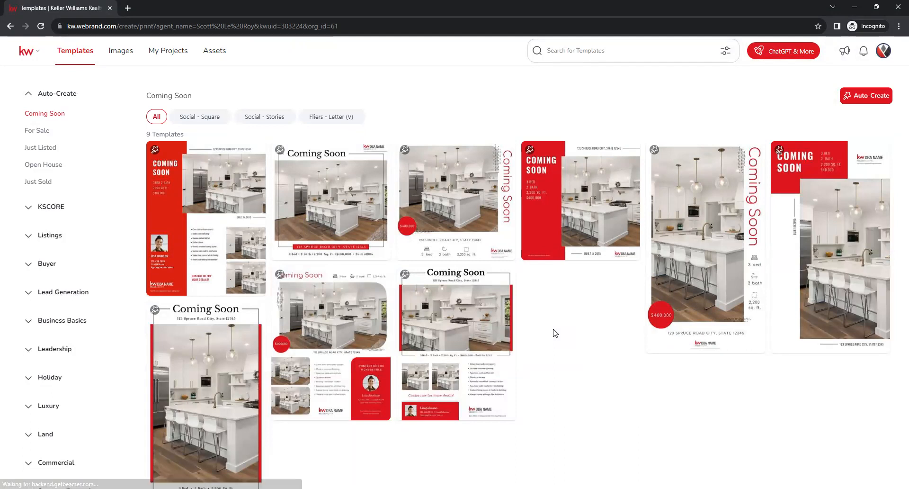
- Show the December templates of the Holiday category in the template library
mouse_move(330, 287)
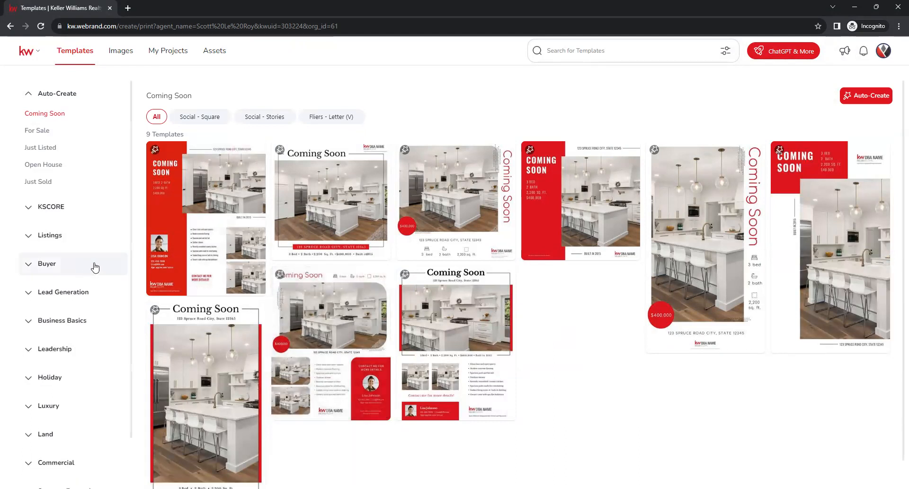
scroll(107, 258, down, 1)
scroll(114, 251, up, 1)
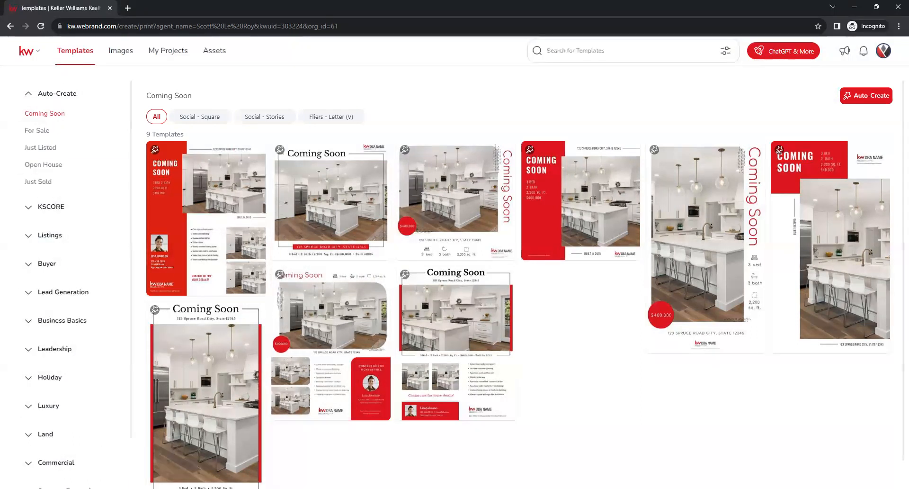
scroll(75, 239, down, 1)
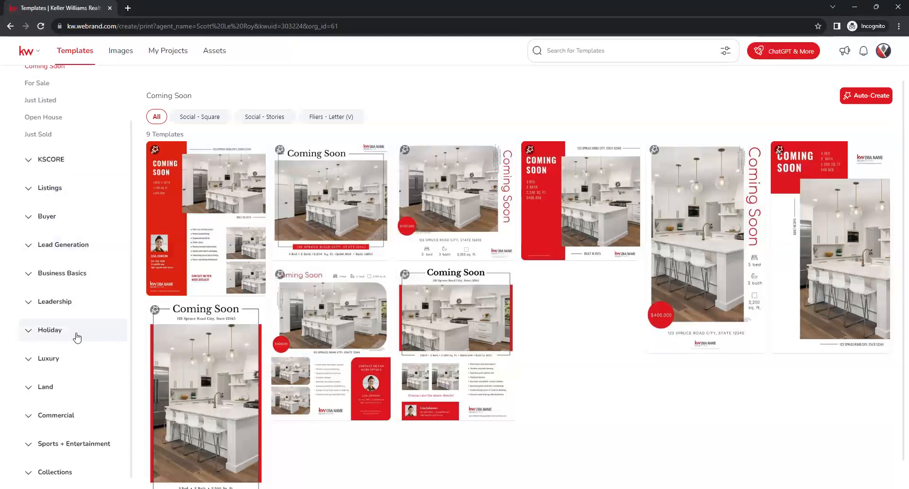
click(59, 337)
scroll(74, 293, down, 2)
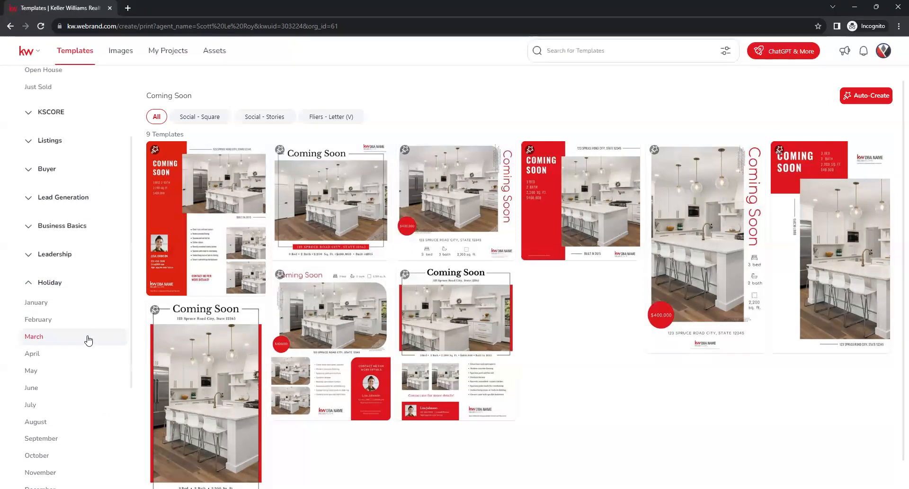
scroll(71, 247, down, 1)
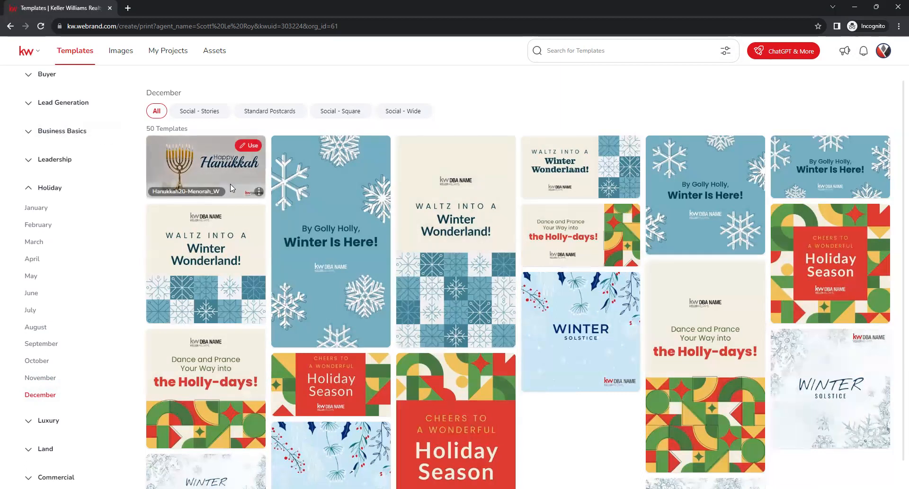
- Browse the December holiday templates and open the HH-Snowflakes Happy Holidays template in the editor
scroll(475, 372, down, 6)
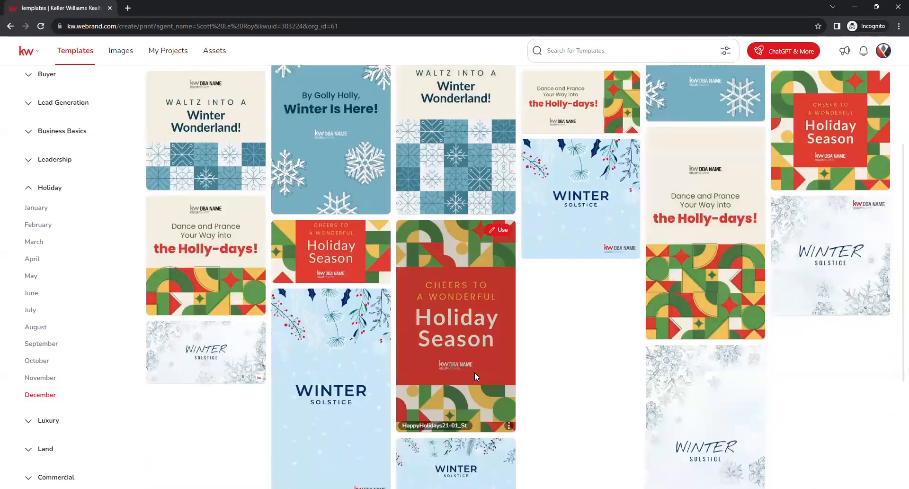
scroll(476, 374, down, 3)
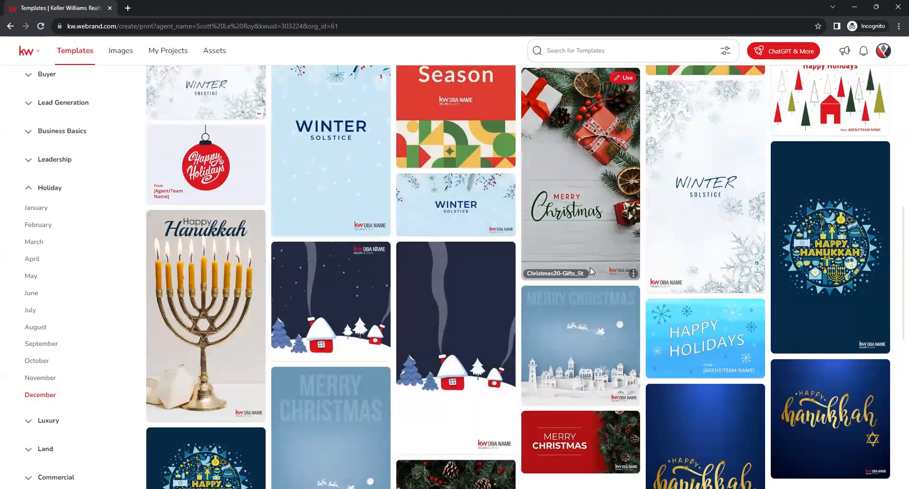
scroll(590, 267, down, 5)
scroll(463, 331, down, 1)
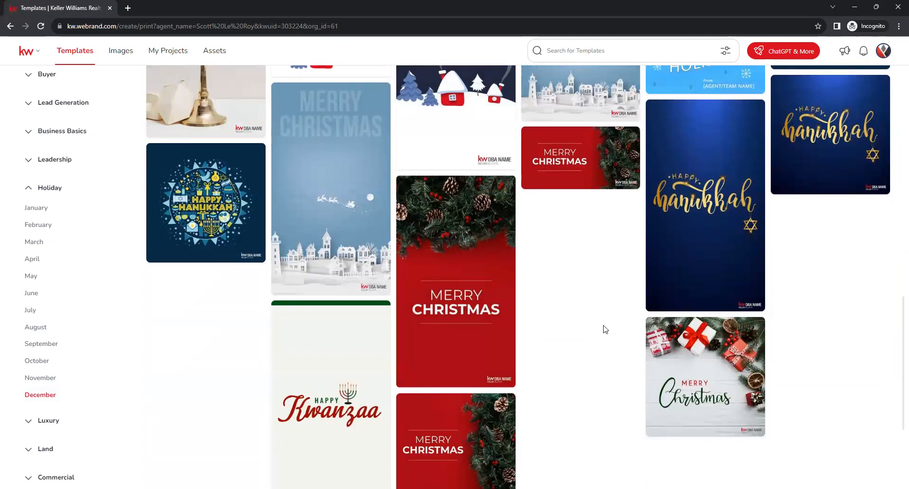
scroll(605, 329, down, 4)
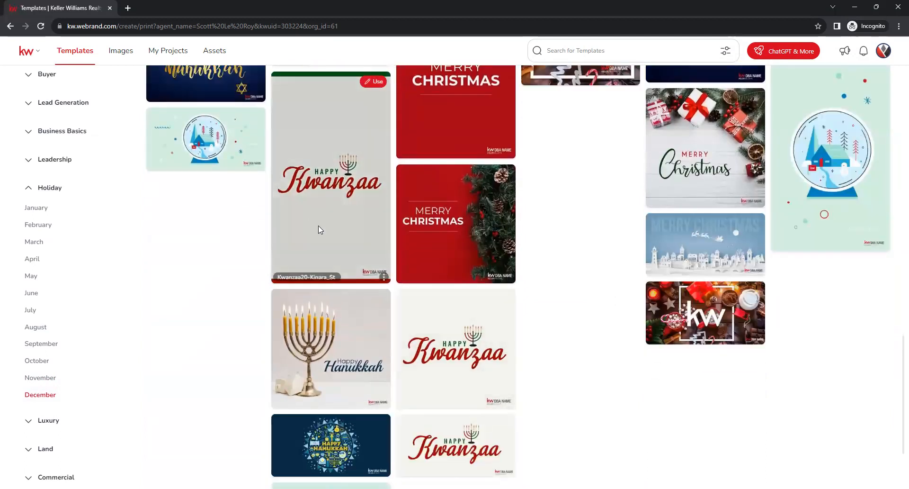
scroll(577, 300, down, 2)
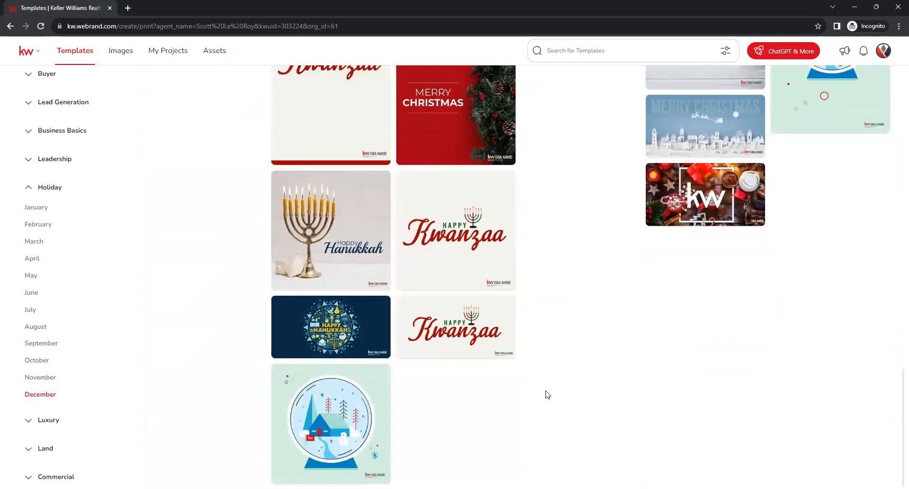
scroll(589, 420, up, 2)
scroll(606, 432, up, 3)
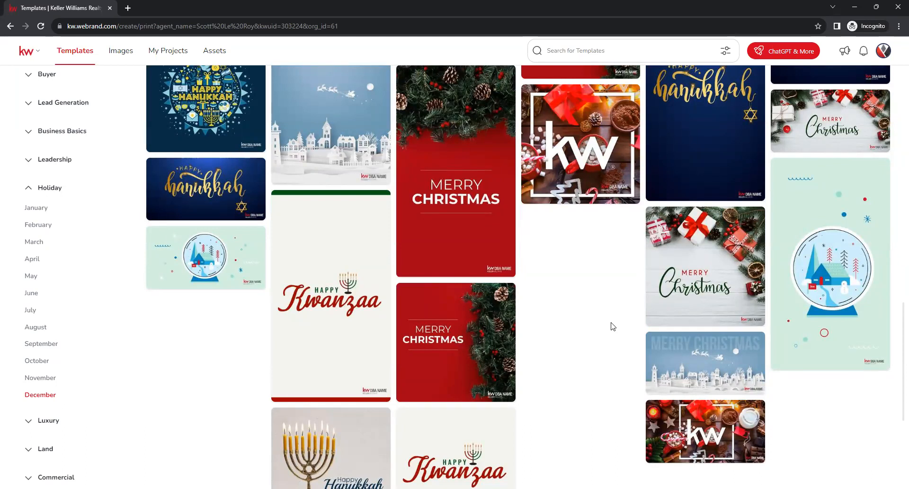
scroll(596, 363, up, 5)
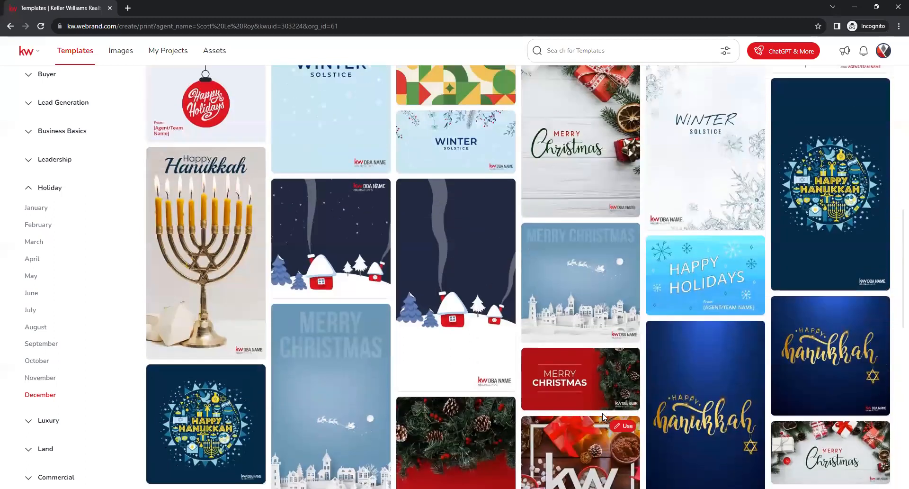
mouse_move(698, 275)
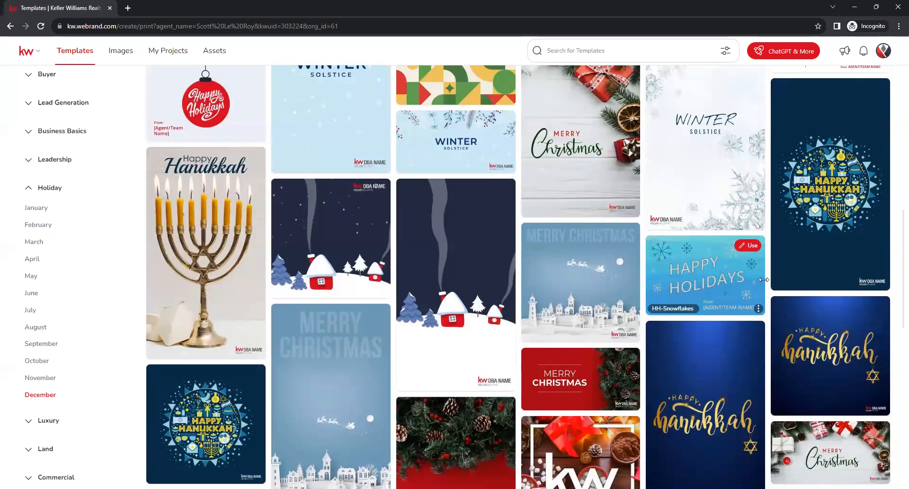
click(751, 251)
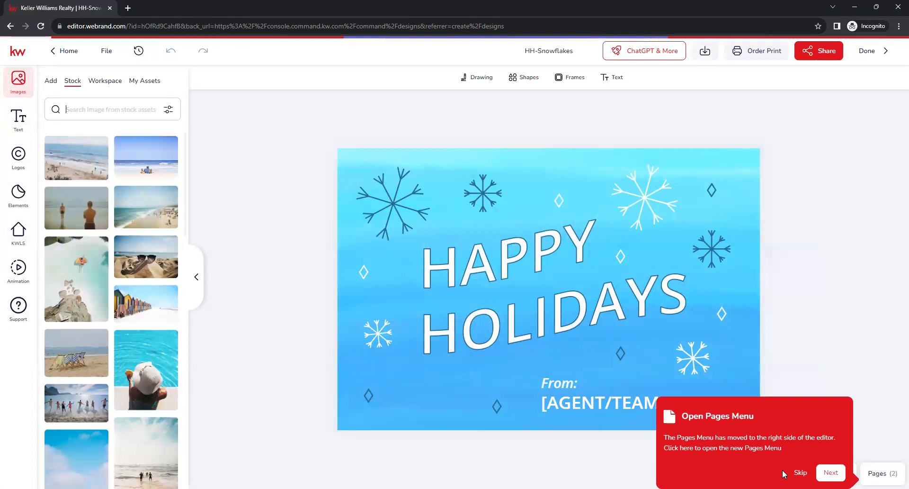
- Skip the Pages Menu tip and replace the [AGENT/TEAM NAME] placeholder on the Happy Holidays card with the agent's marketing team name
click(800, 472)
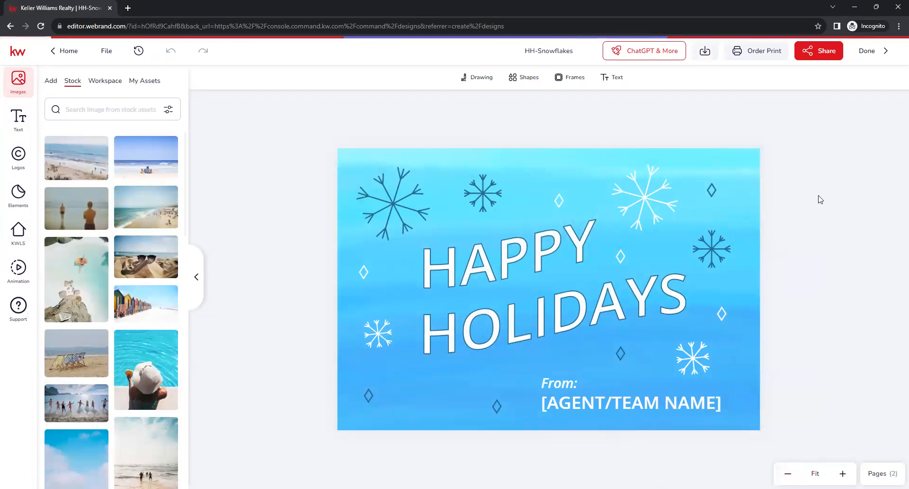
click(580, 406)
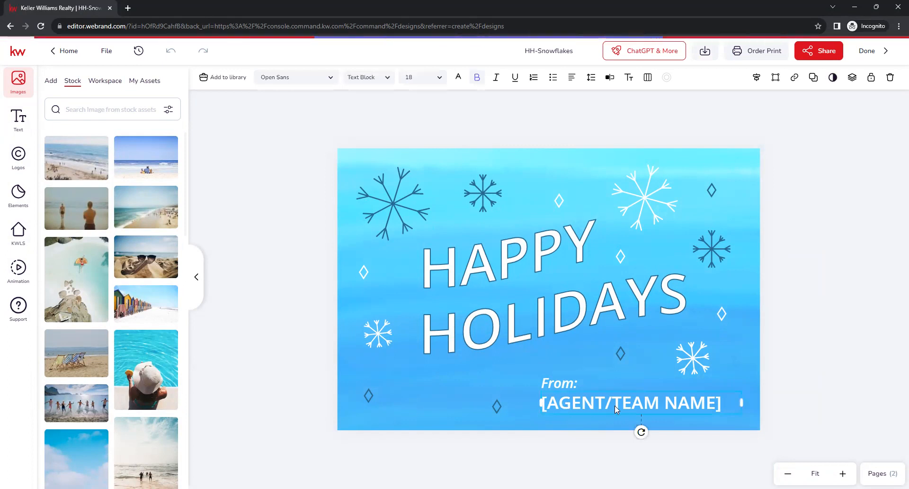
double_click(640, 403)
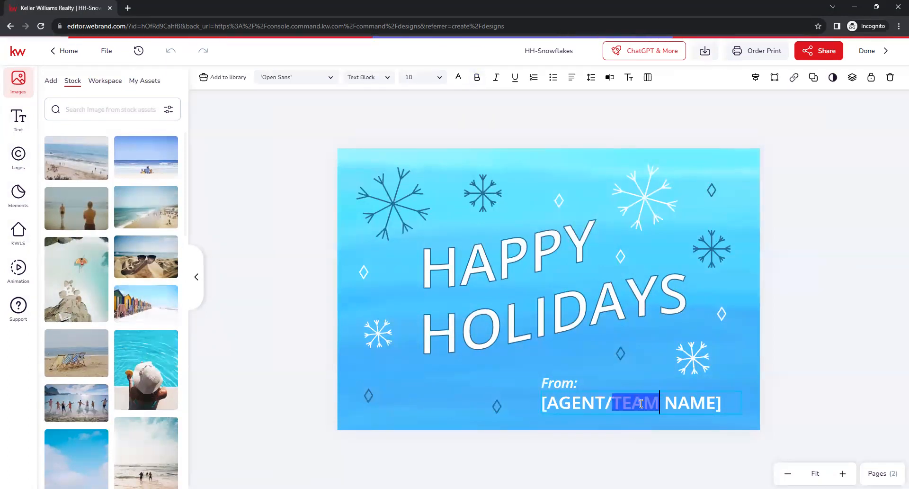
triple_click(639, 403)
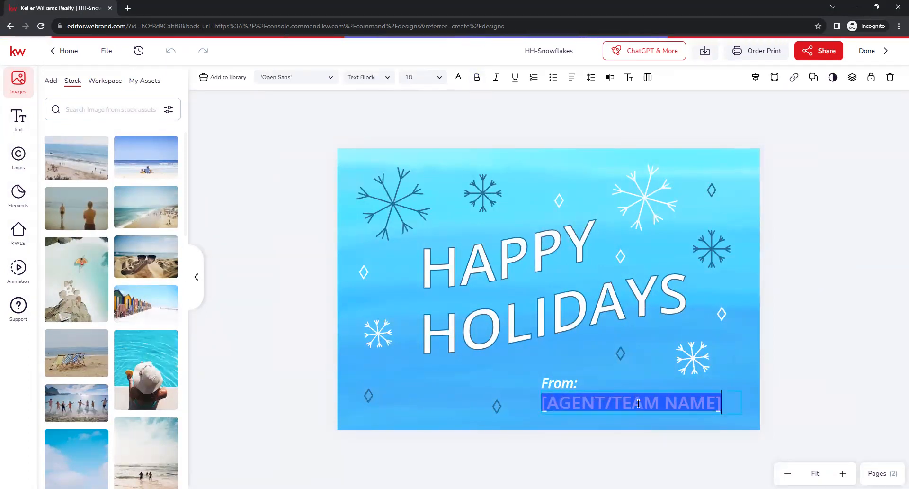
key(BackSpace)
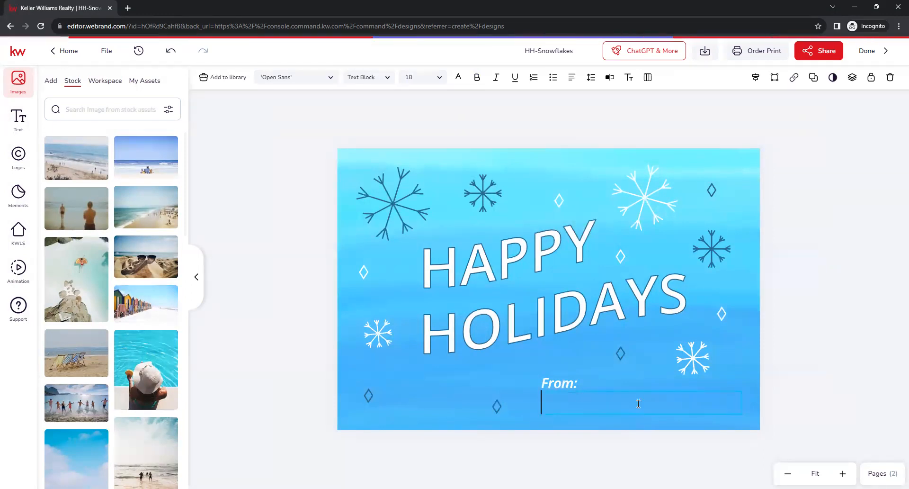
text(Scott Le)
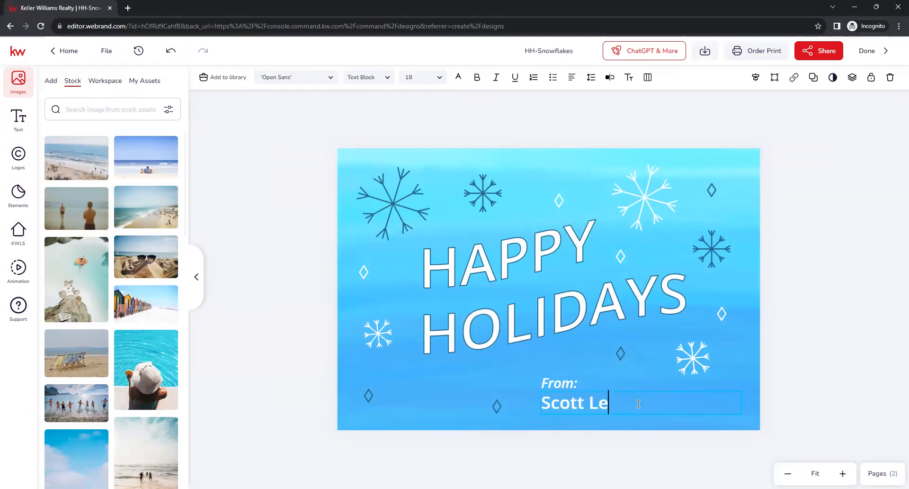
text( Roy Mark)
key(BackSpace)
text(rketing)
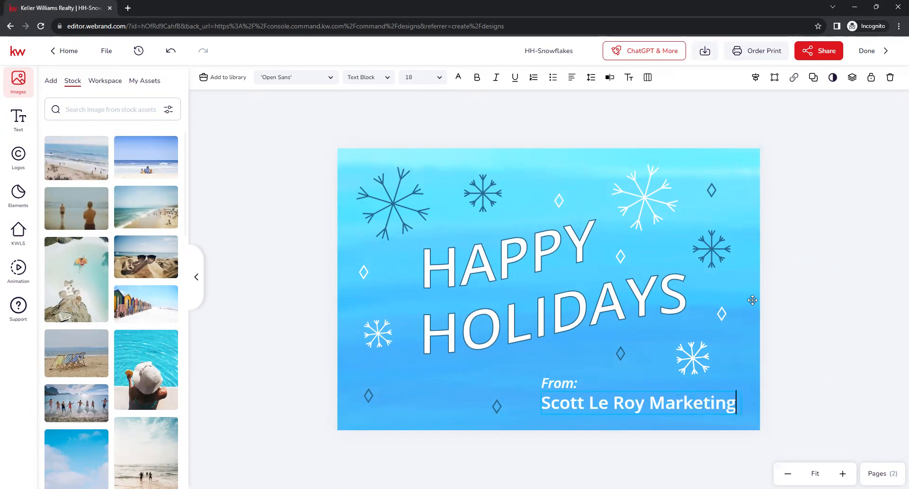
click(774, 297)
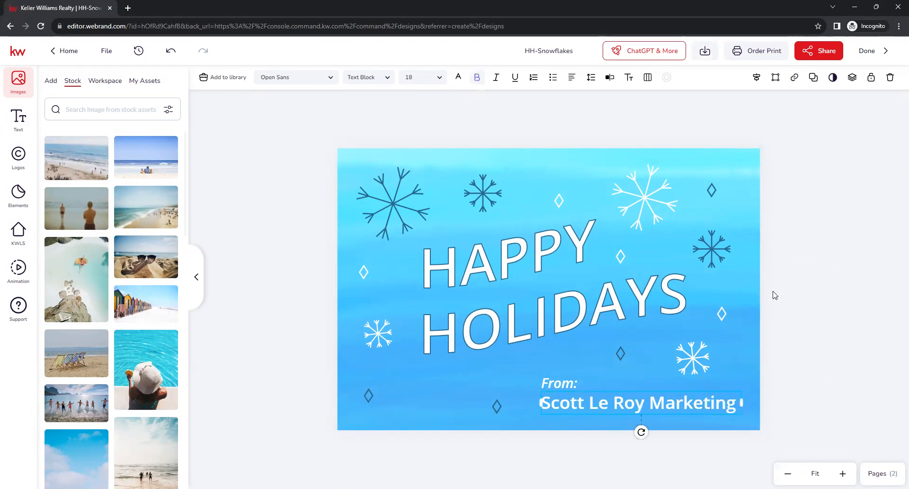
click(272, 142)
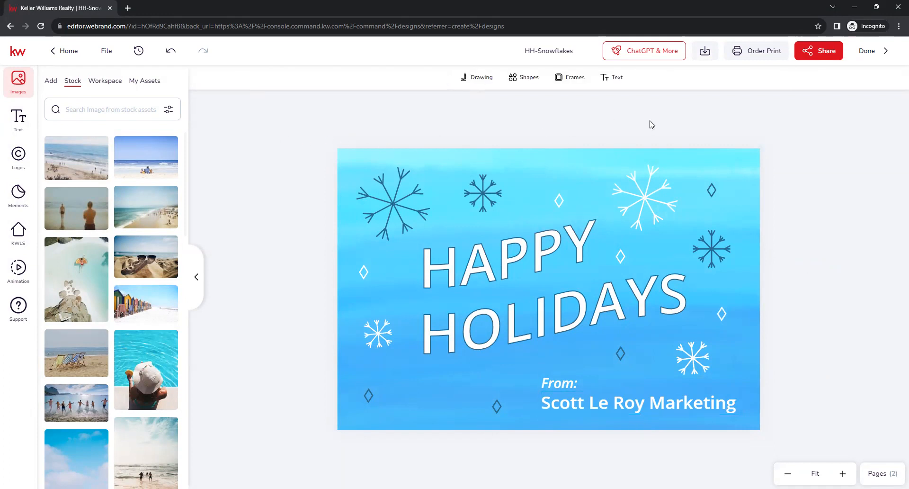
- Download all pages of the Happy Holidays card as JPEG, saving the zipped file as HH-Snowflakes in the Downloads folder
click(705, 56)
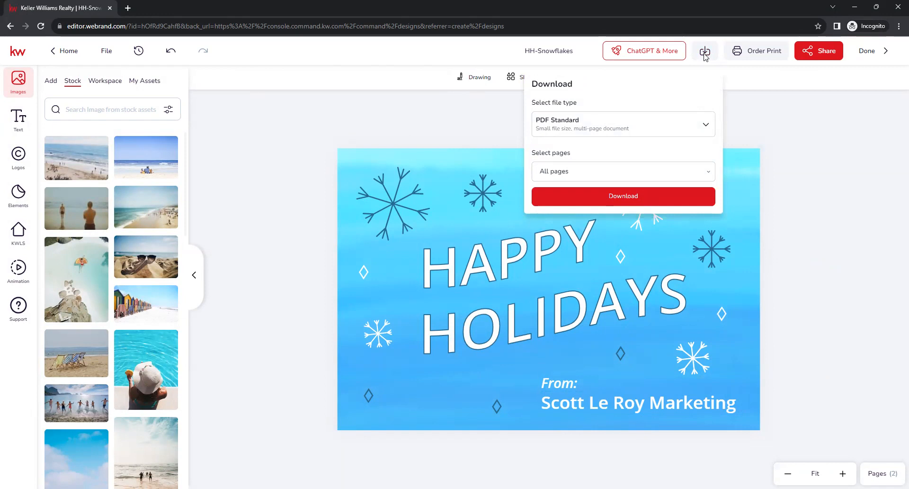
click(709, 125)
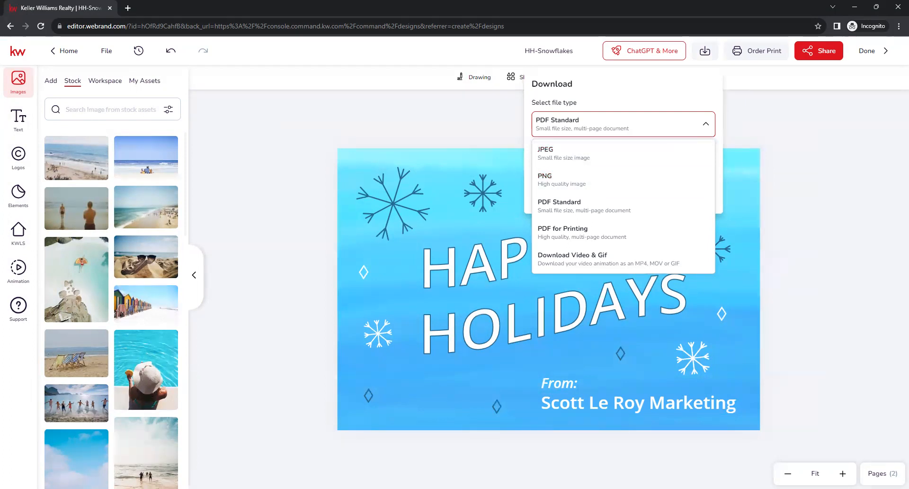
click(592, 152)
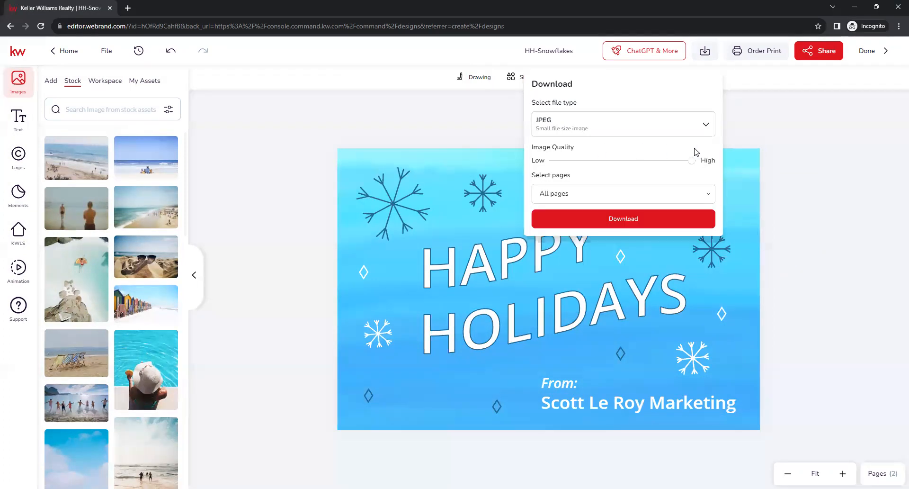
click(621, 223)
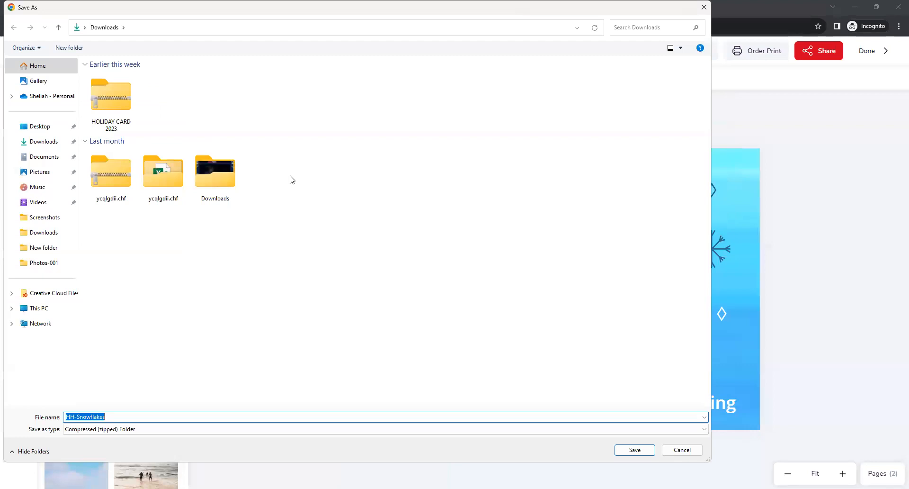
key(Return)
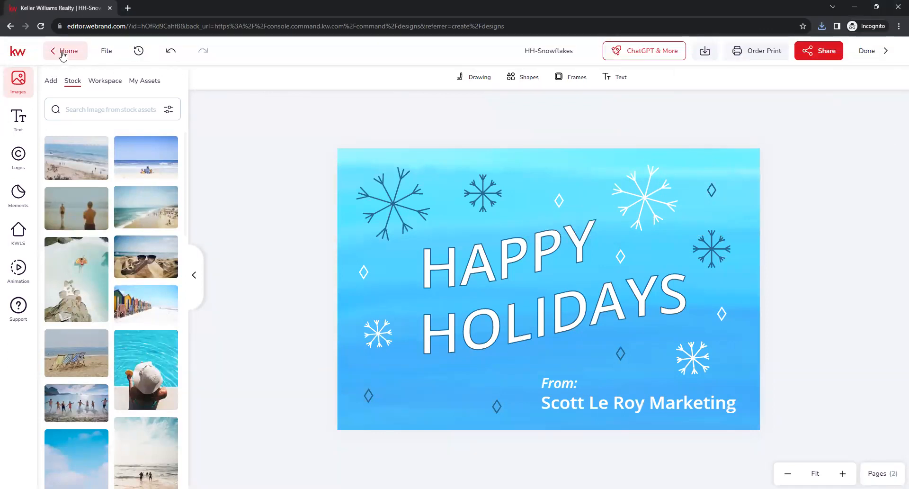
- Leave the card and open the HappyHolidays21-01_W Holiday Season template from the December templates in the editor
click(66, 53)
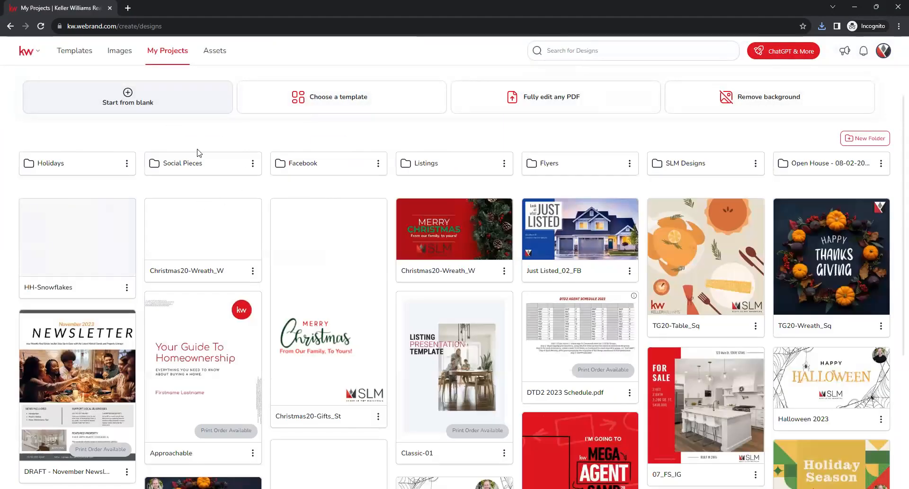
click(74, 56)
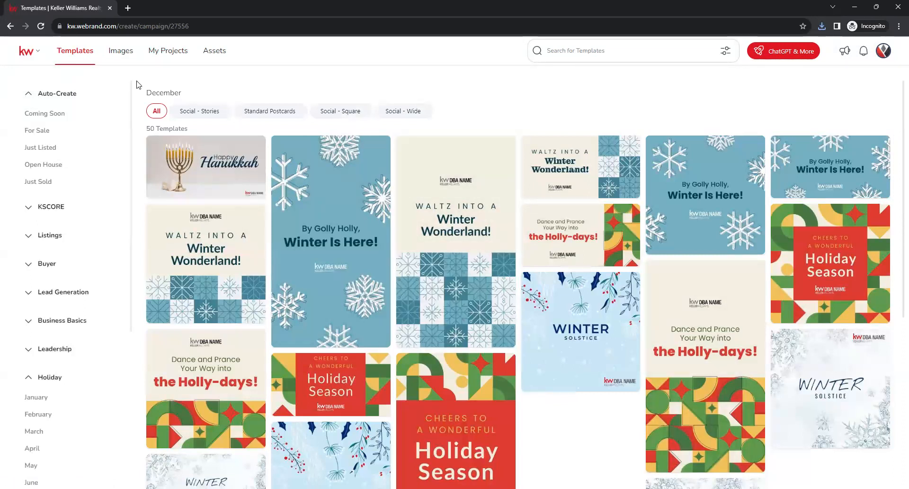
drag(161, 91, 254, 89)
click(256, 89)
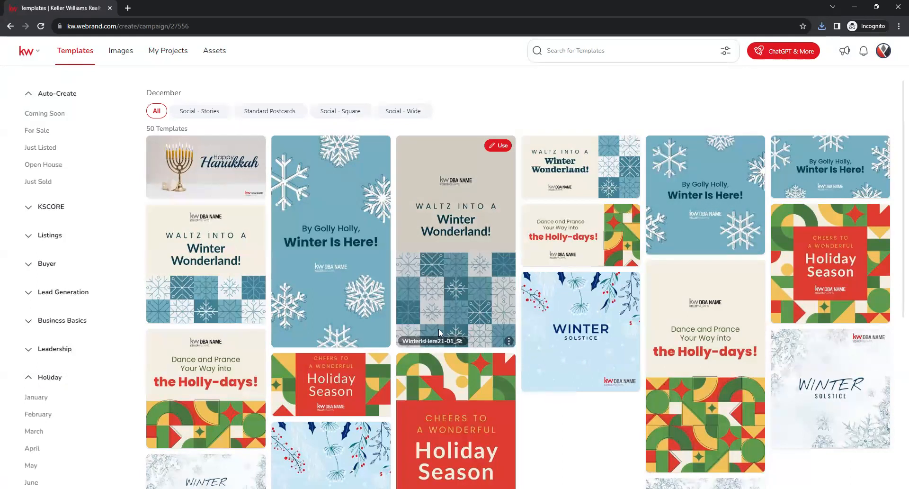
scroll(487, 287, down, 1)
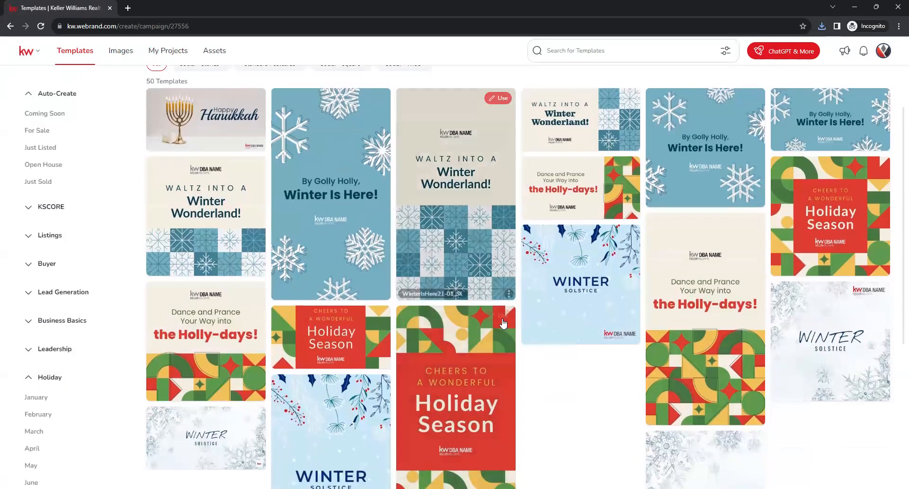
scroll(482, 342, down, 2)
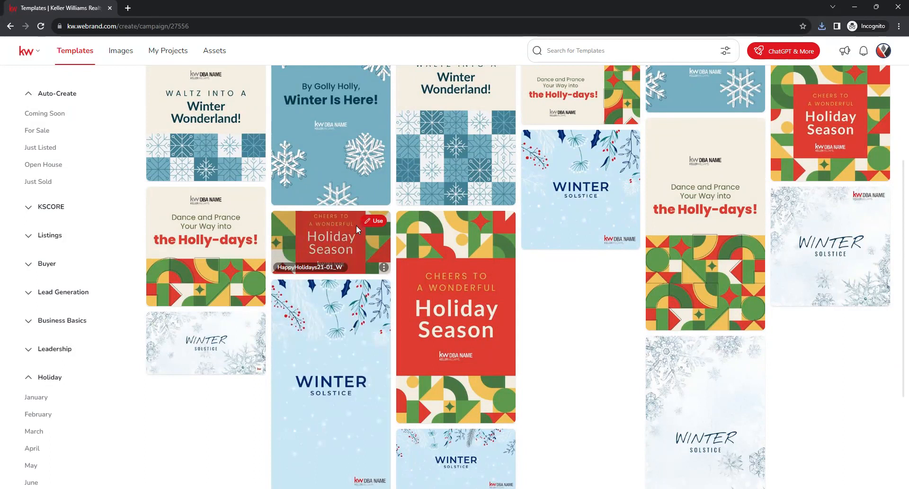
click(373, 228)
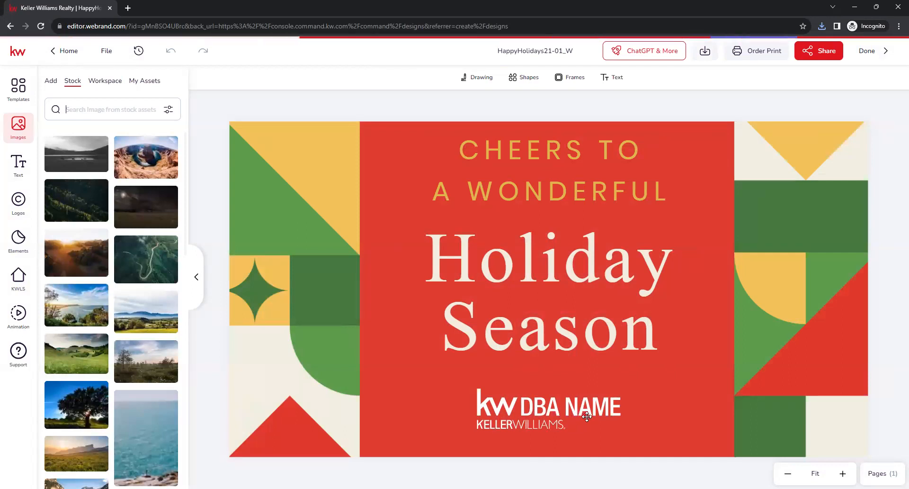
- Replace the KW DBA Name logo under the Holiday Season text with the white SLM logo from My Assets
click(540, 410)
click(562, 408)
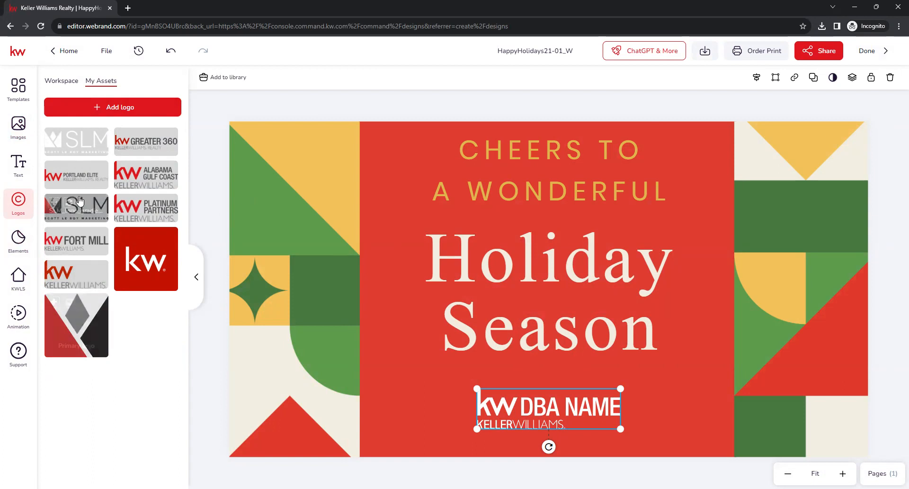
mouse_move(53, 139)
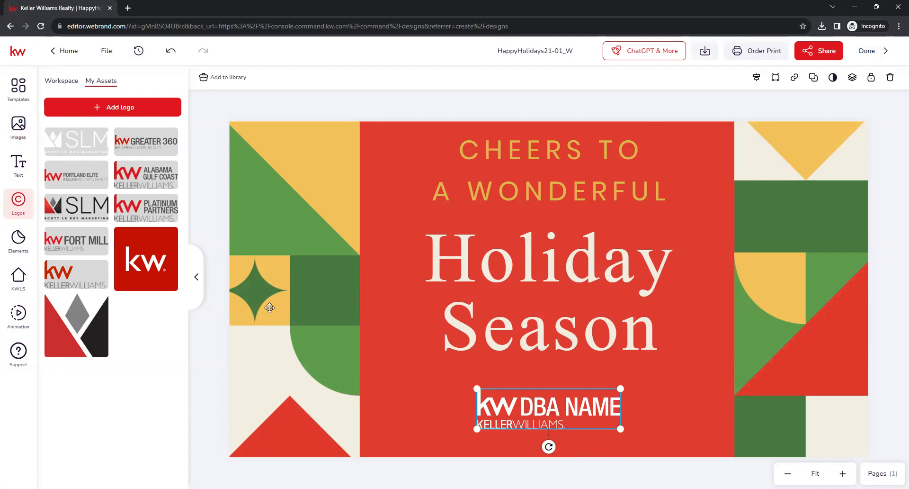
mouse_move(88, 148)
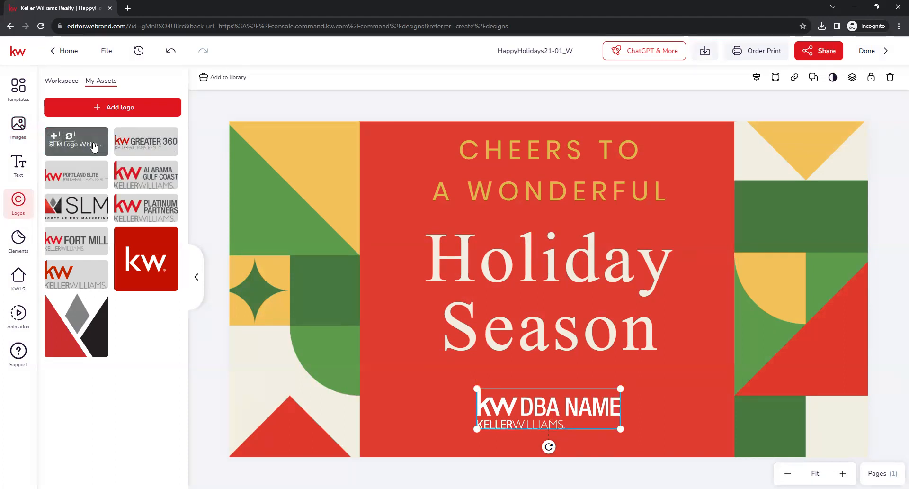
click(69, 137)
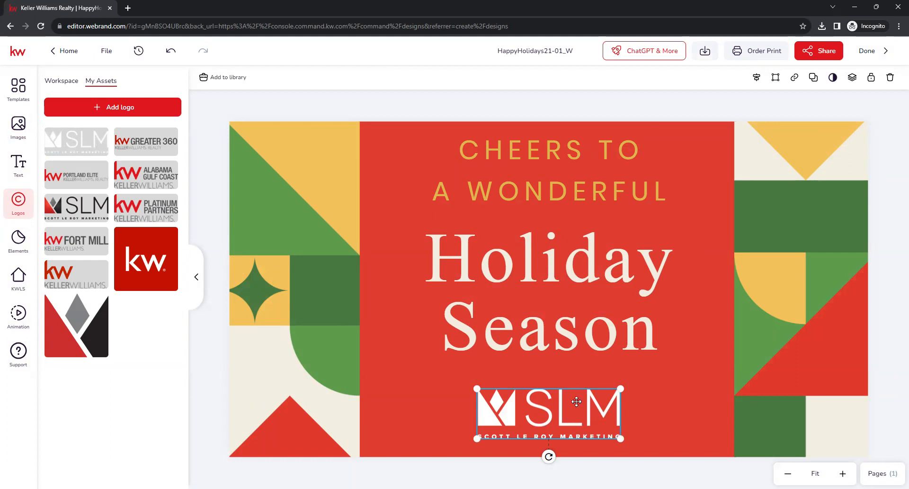
click(455, 407)
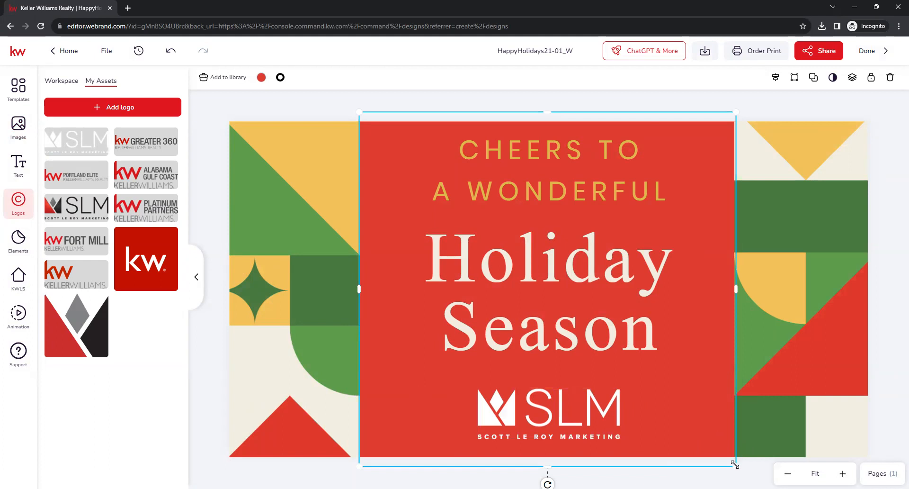
click(752, 473)
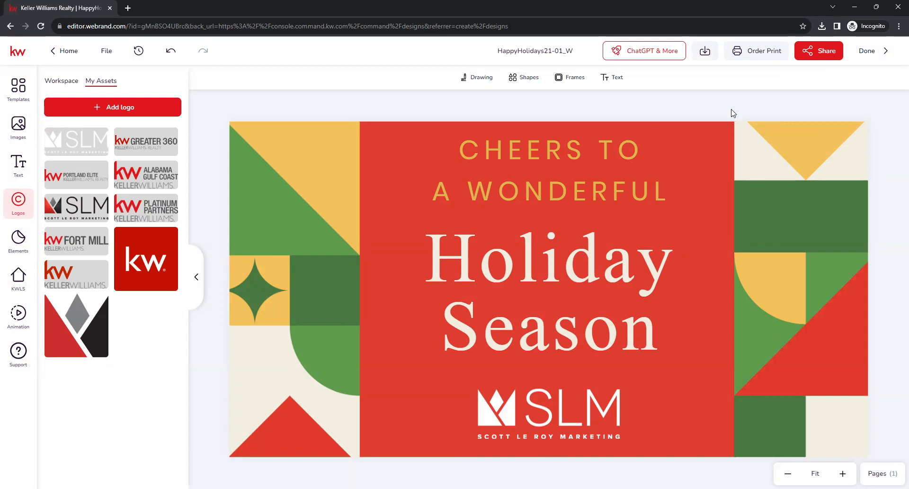
- Download the Holiday Season design as a JPEG named HappyHolidays21-01_W (1) and close the editor
click(706, 52)
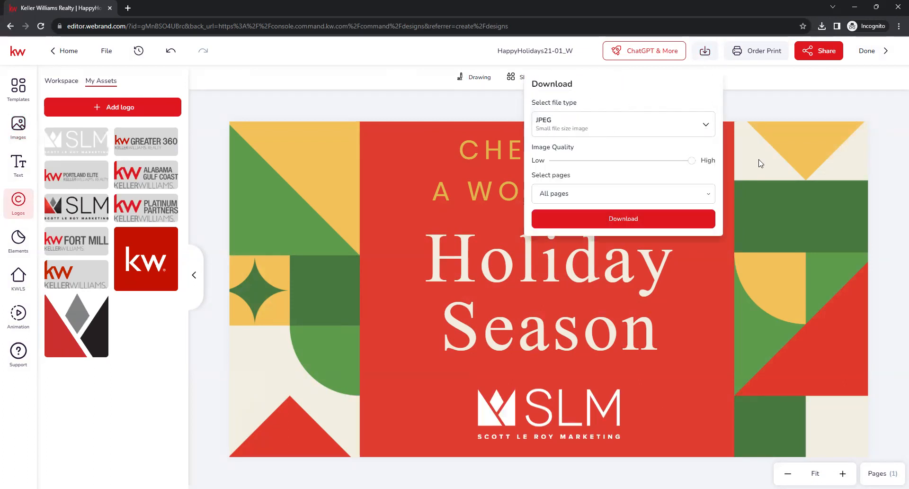
click(637, 220)
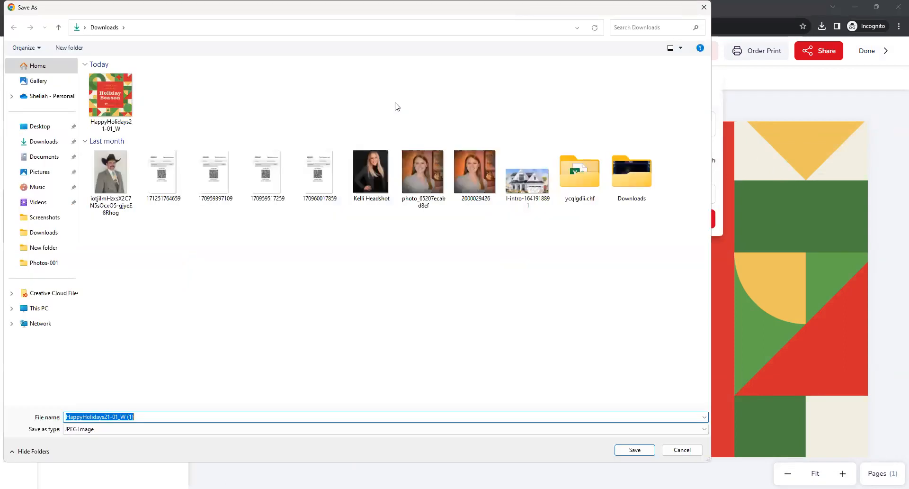
key(Return)
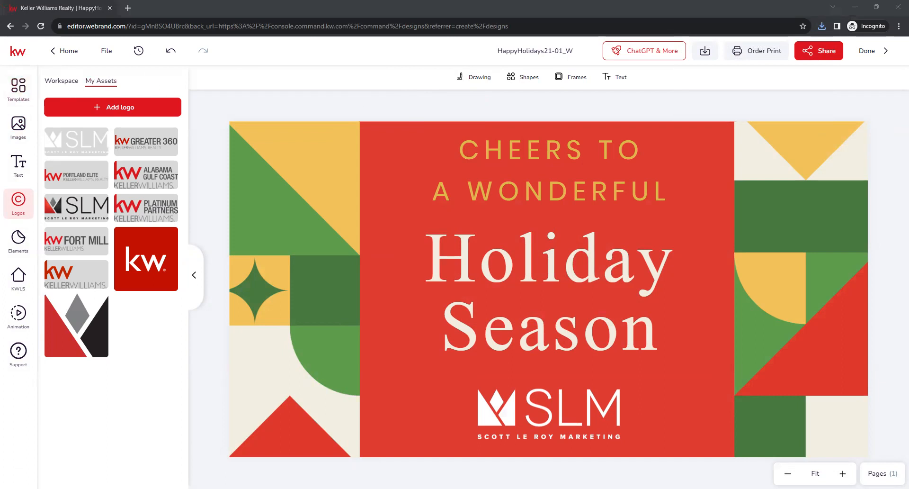
click(21, 56)
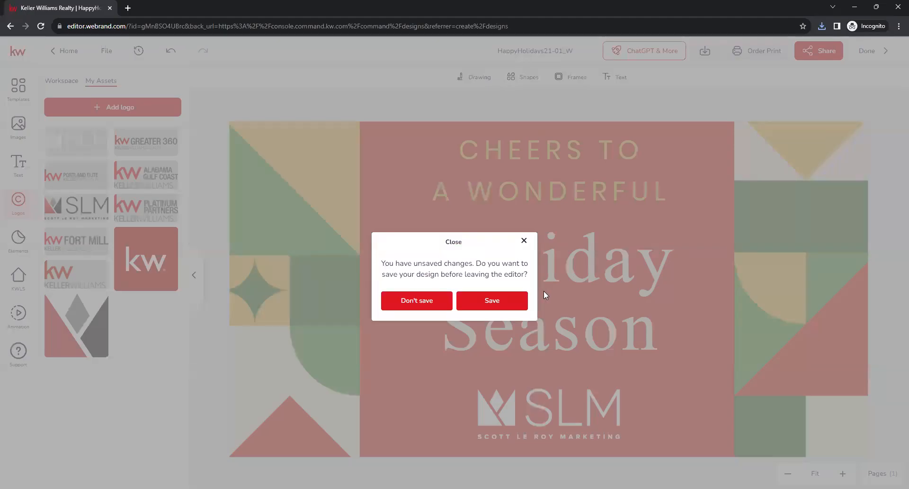
click(442, 302)
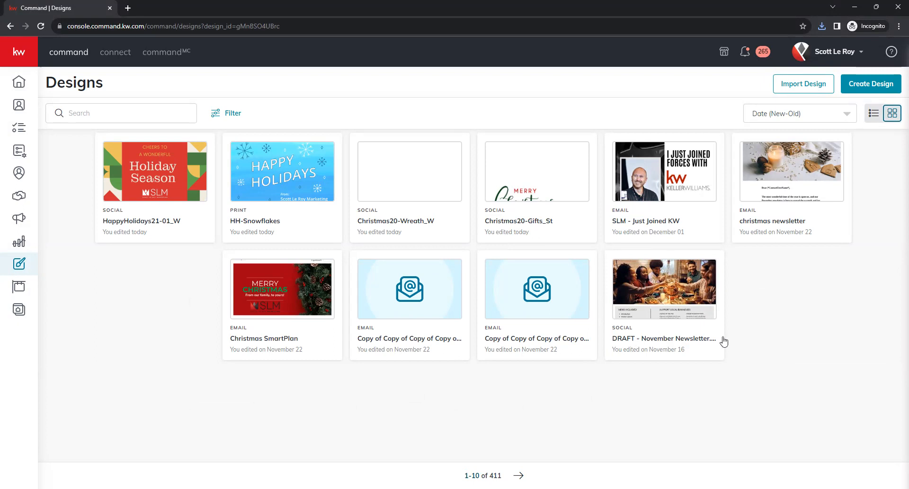
- Start a new Email design without importing listing content and open its template library
click(873, 86)
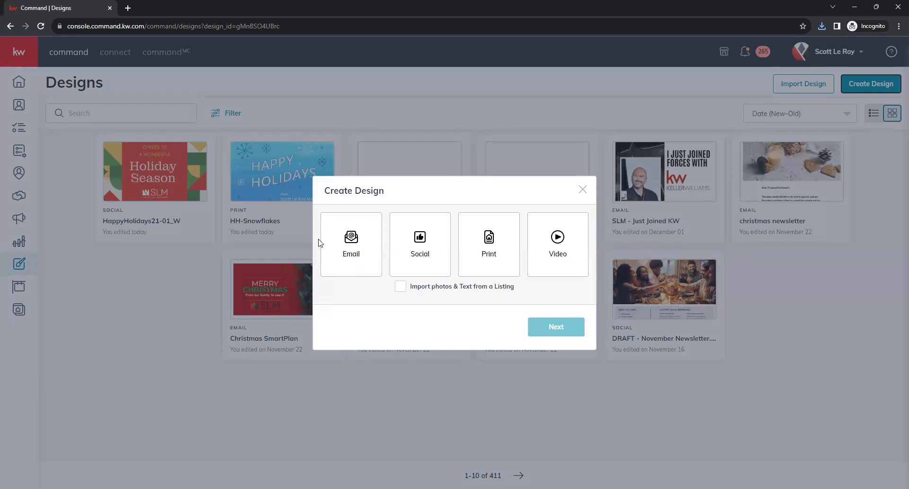
click(347, 242)
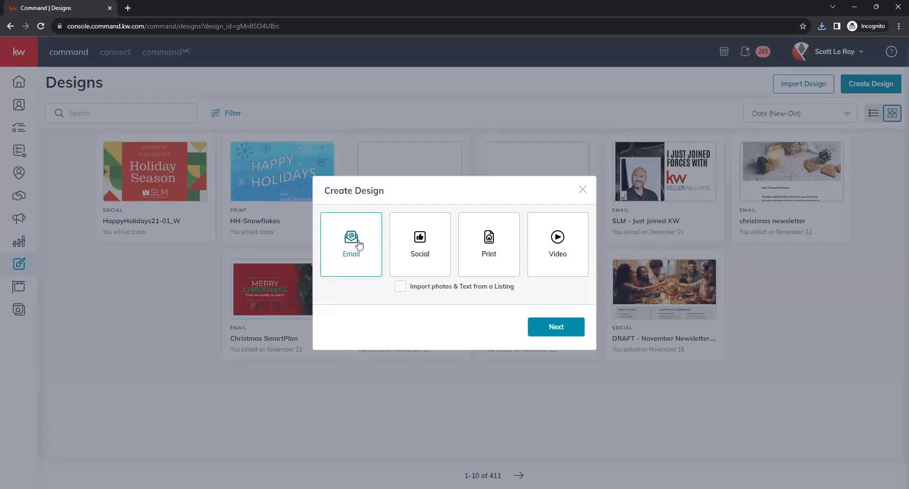
click(570, 333)
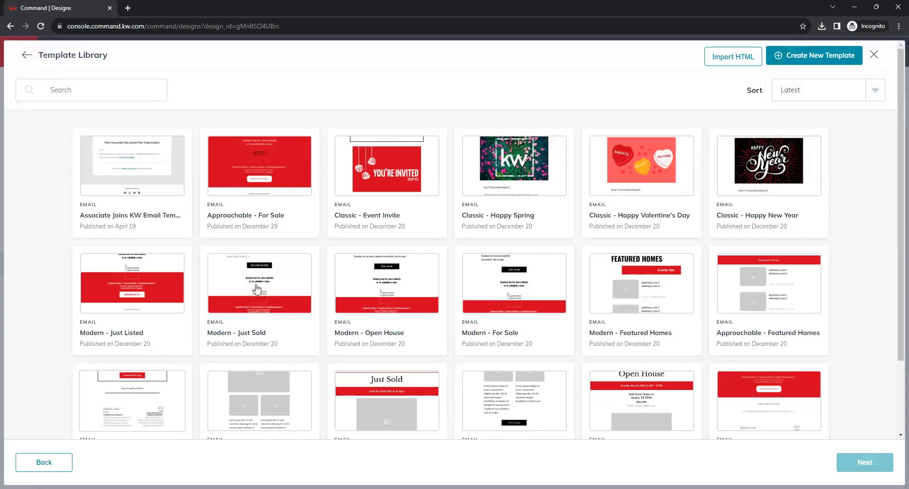
- Load more email templates and examine the choices in the template library
scroll(541, 317, down, 3)
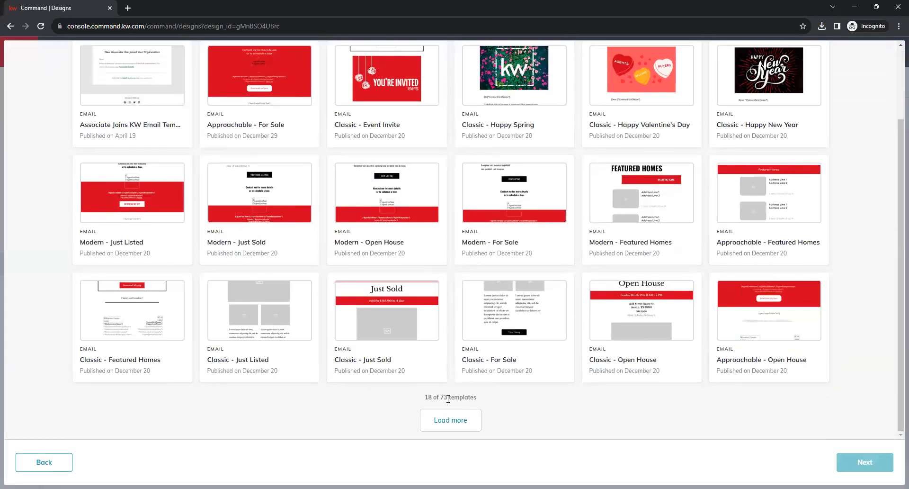
drag(442, 396, 503, 402)
click(502, 403)
click(448, 429)
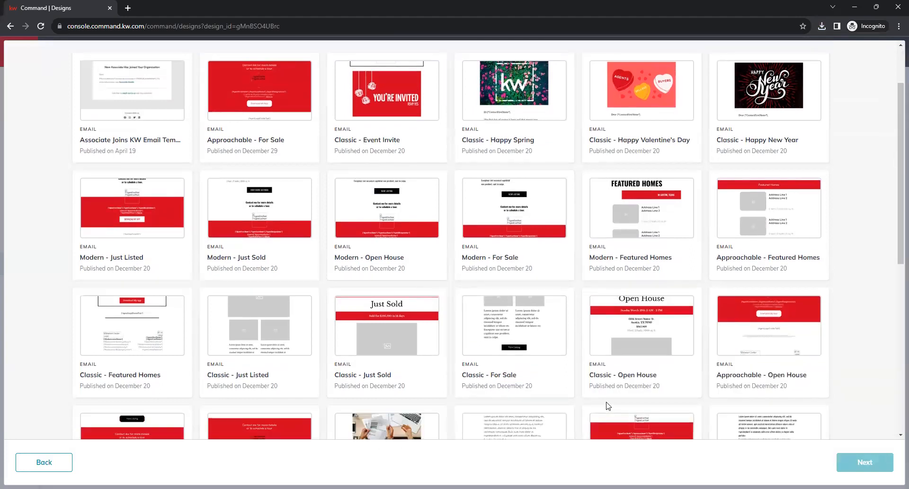
scroll(604, 405, down, 7)
scroll(610, 406, up, 3)
scroll(610, 406, up, 6)
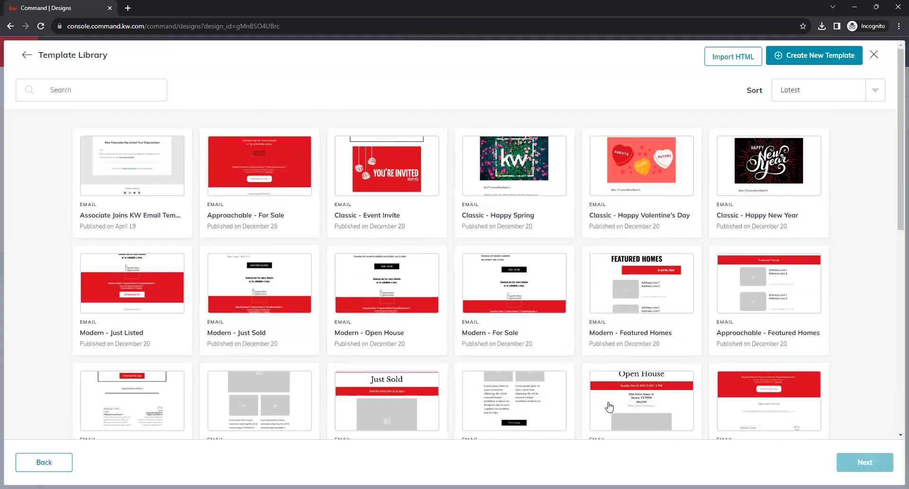
- Open the Classic - Happy New Year template in the email editor and review its agent and market center placeholders
click(69, 94)
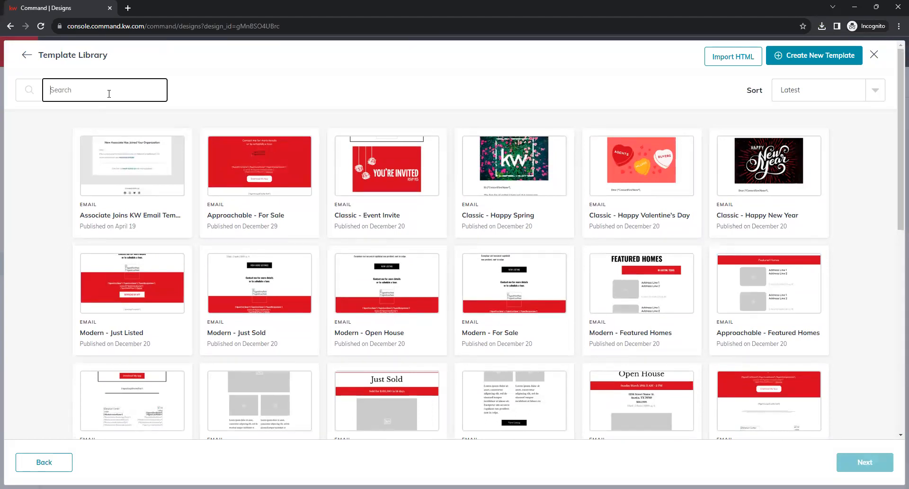
click(245, 107)
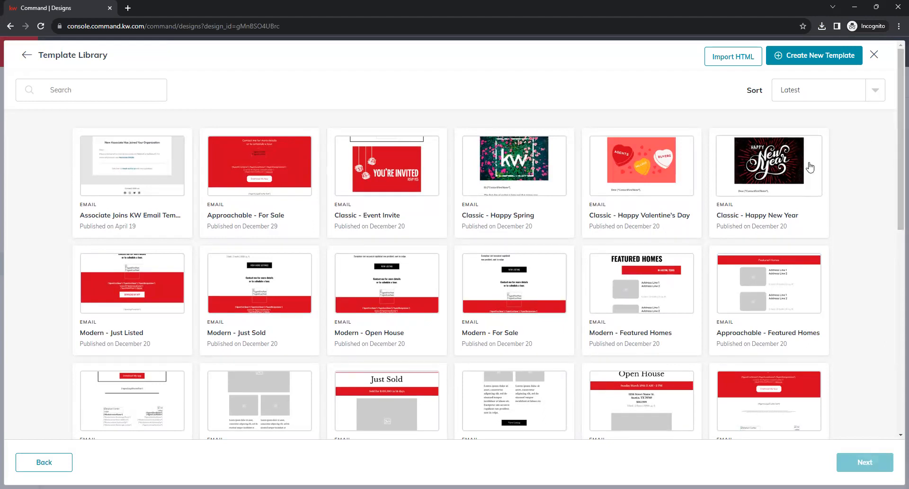
click(790, 208)
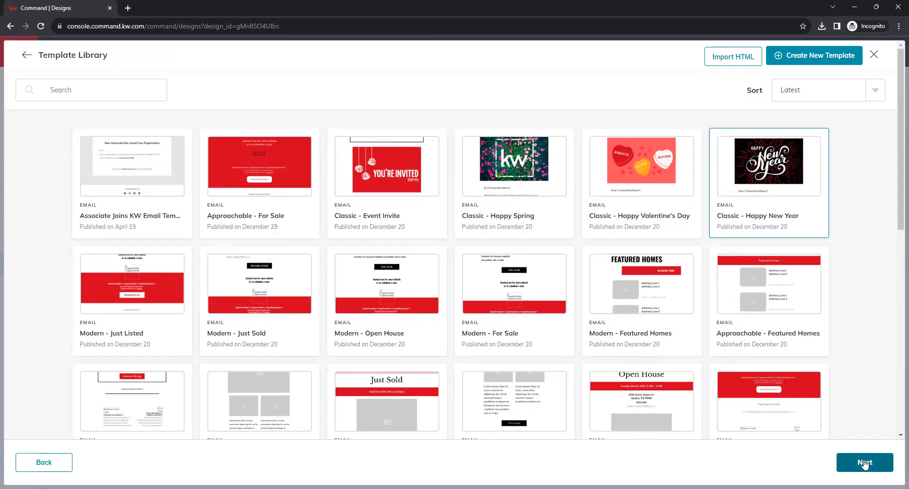
click(865, 463)
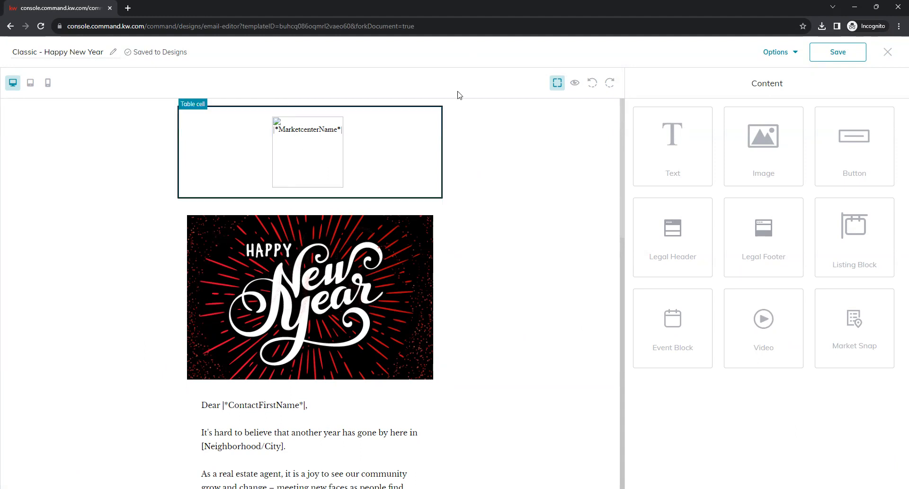
scroll(508, 324, down, 15)
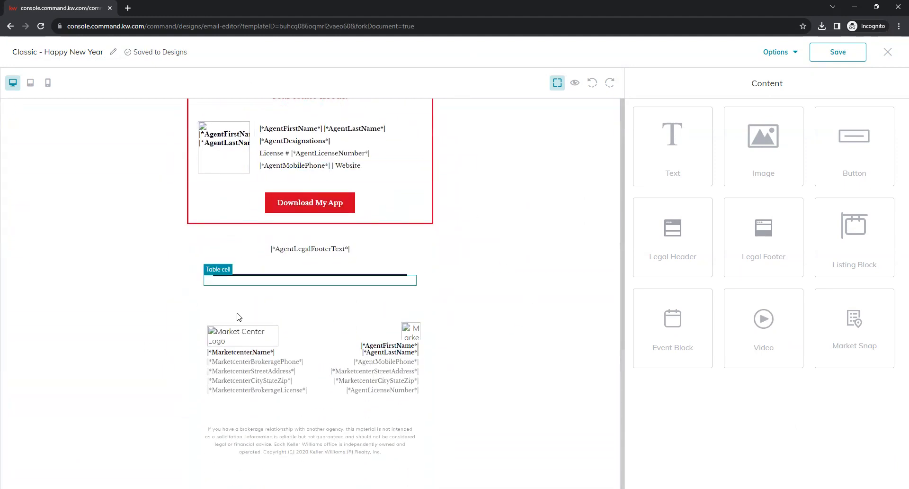
scroll(453, 335, up, 1)
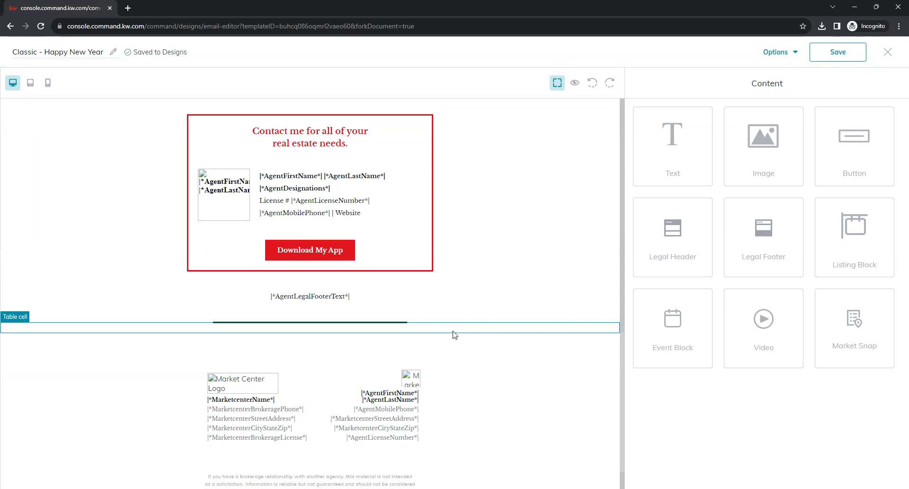
scroll(453, 335, up, 10)
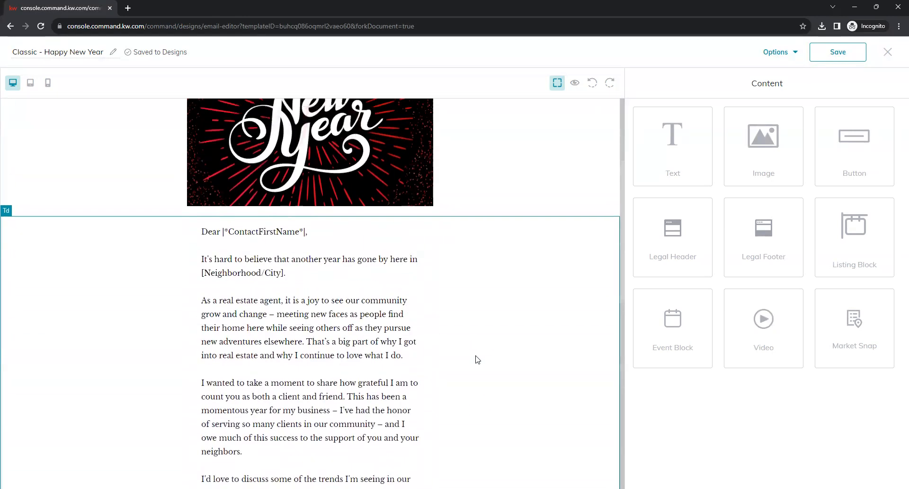
scroll(479, 362, up, 4)
- Upload the downloaded Holiday Season JPEG, replace the Happy New Year image with it, and finish the image edit
scroll(488, 332, down, 1)
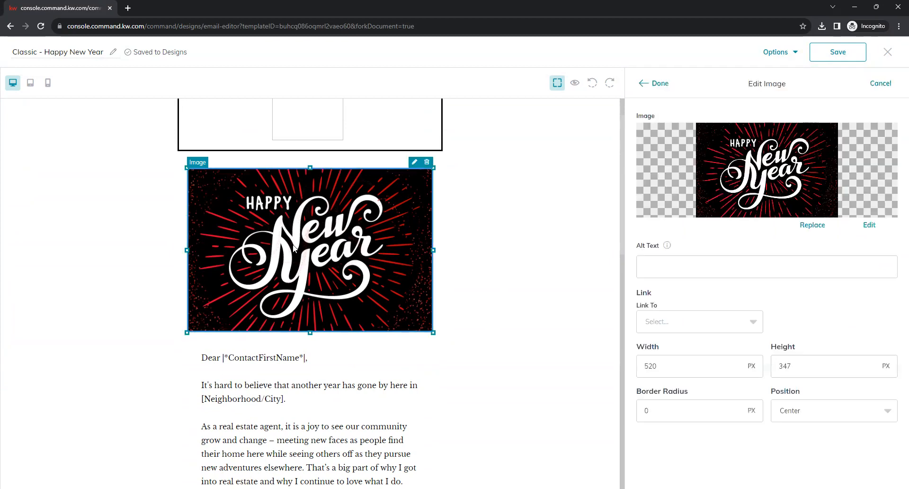
click(812, 226)
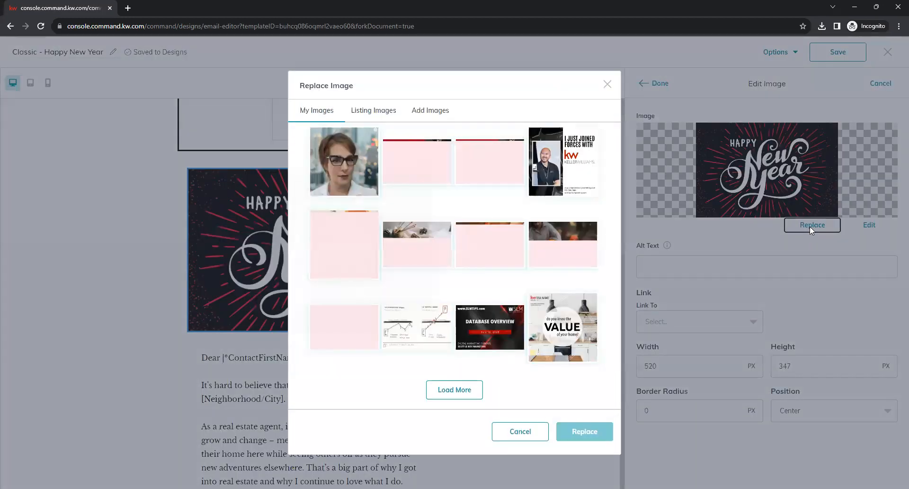
click(425, 113)
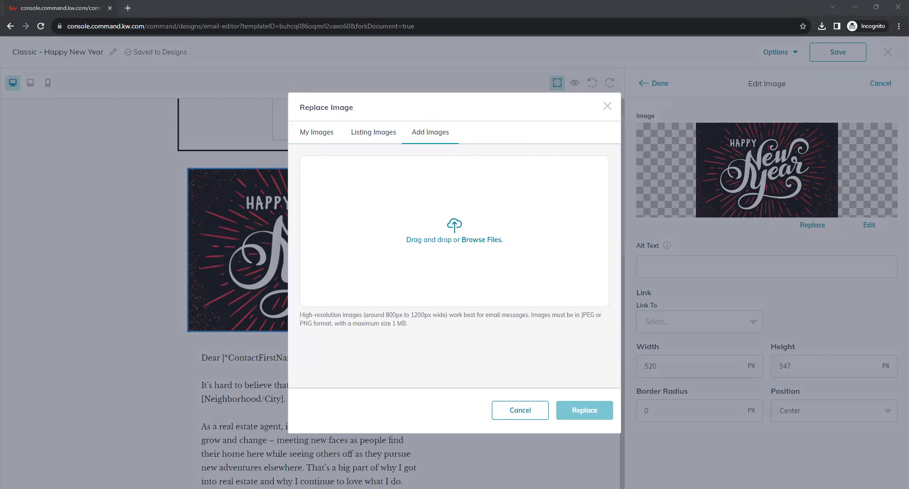
drag(99, 172, 457, 201)
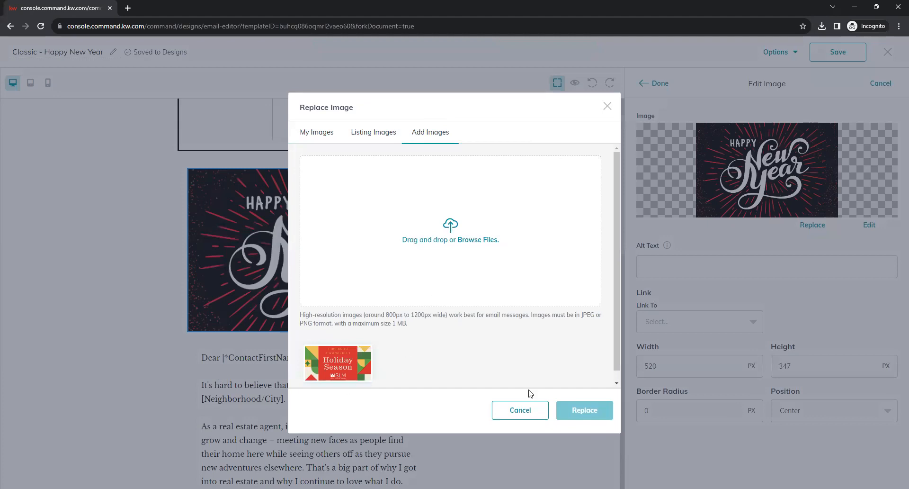
click(333, 362)
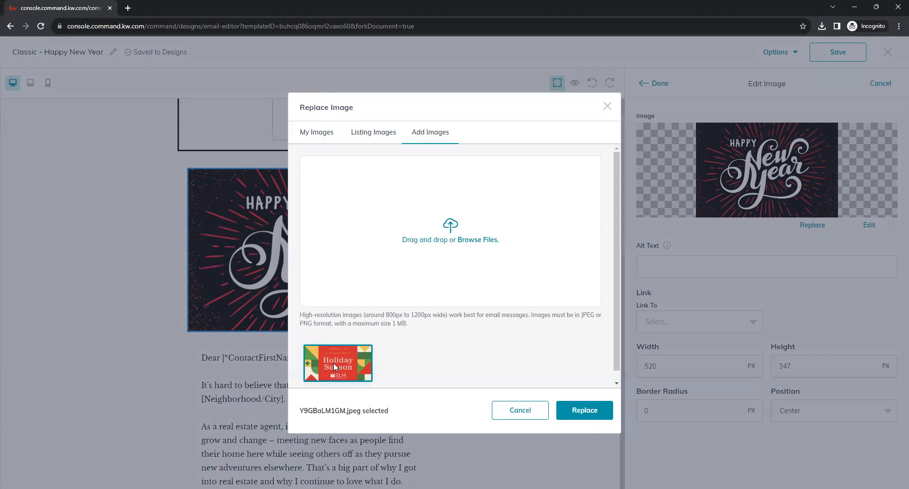
click(590, 413)
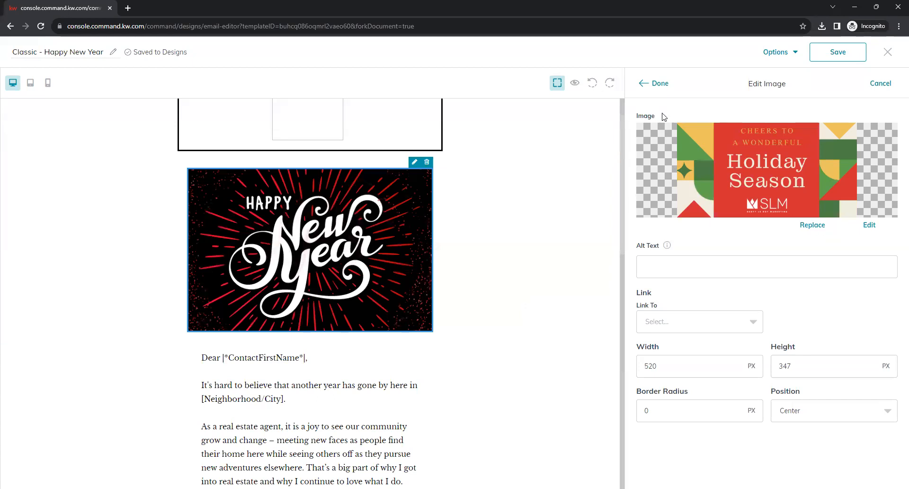
click(658, 86)
click(478, 398)
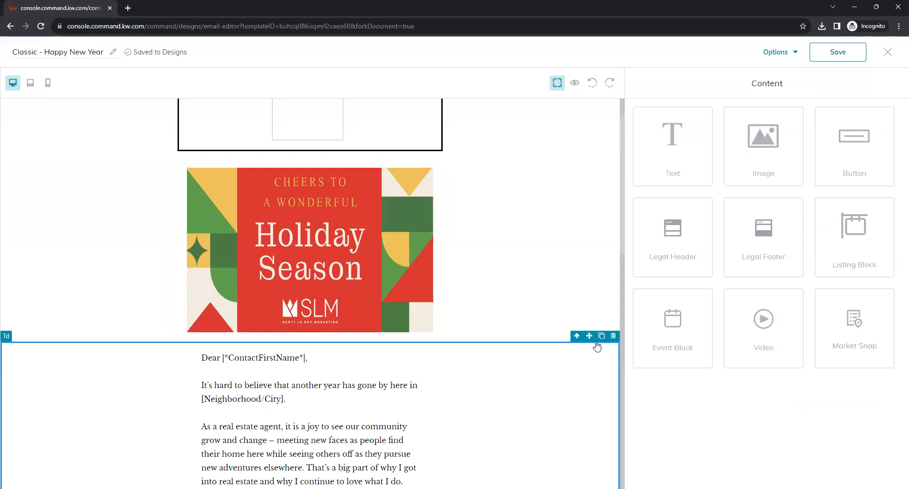
- Open the letter text block that starts with "Dear |*ContactFirstName*|" for editing
scroll(574, 411, down, 3)
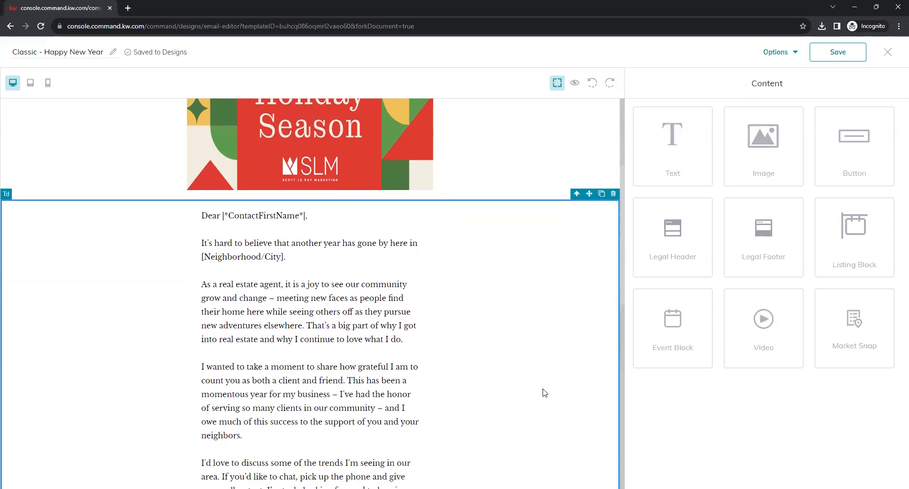
scroll(340, 238, down, 1)
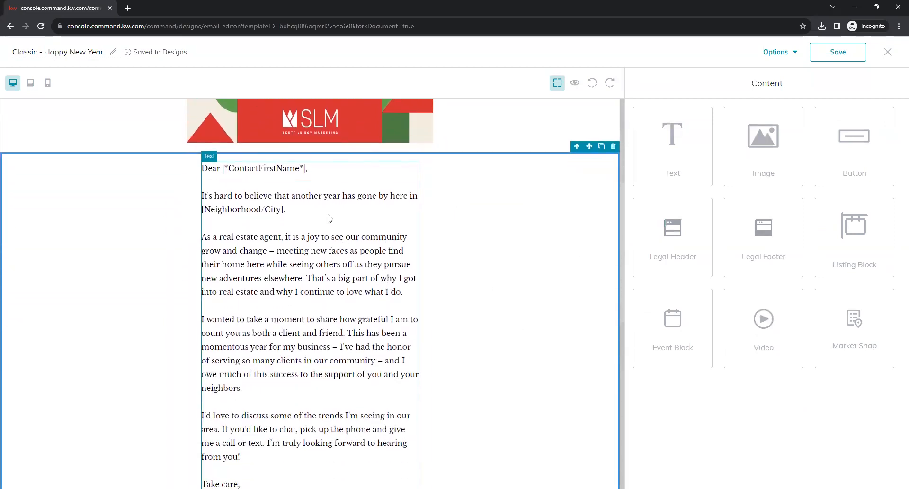
scroll(326, 237, up, 2)
click(325, 264)
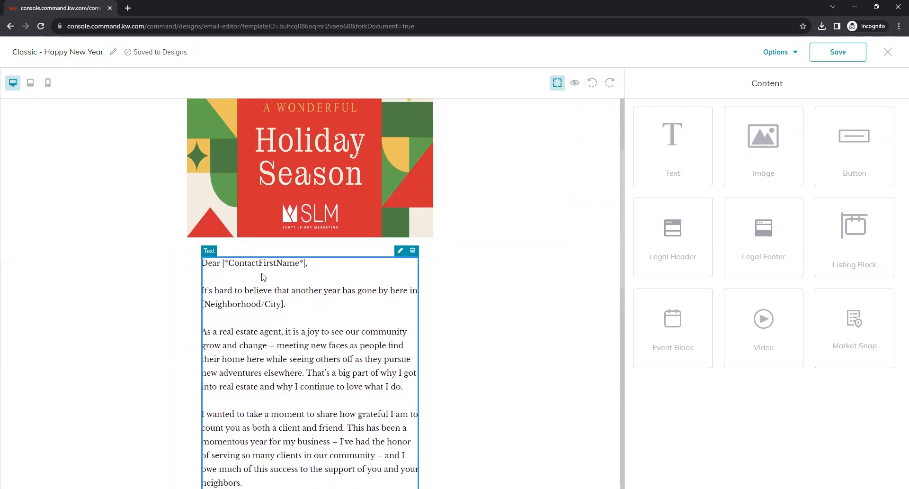
click(248, 268)
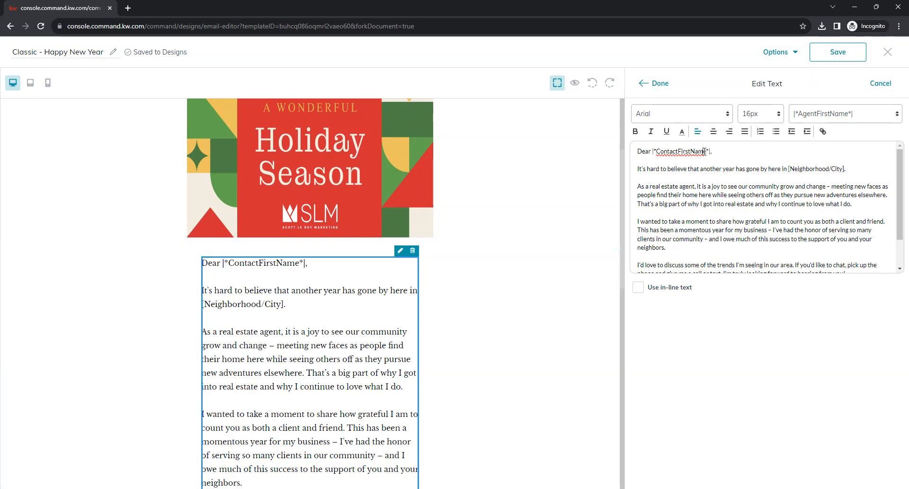
- Examine the merge fields available for the letter text and its closing signature, and finish the text edit
click(893, 116)
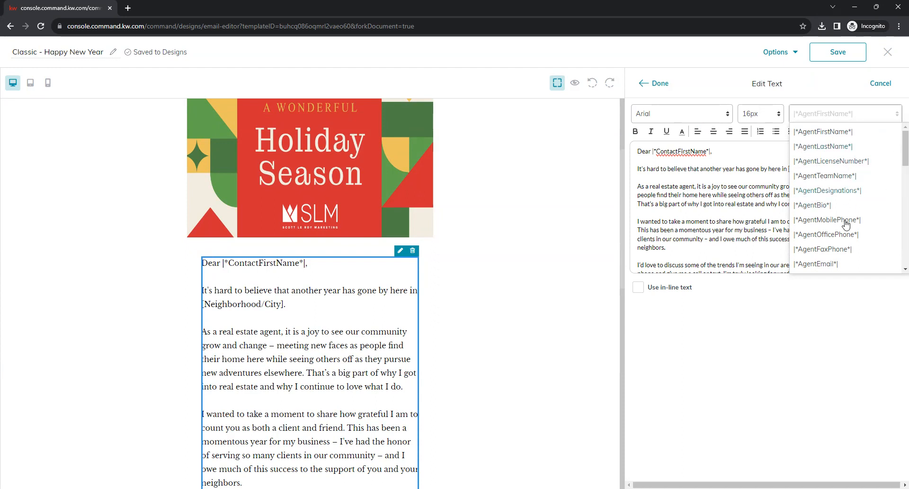
scroll(896, 148, down, 1)
scroll(896, 148, down, 5)
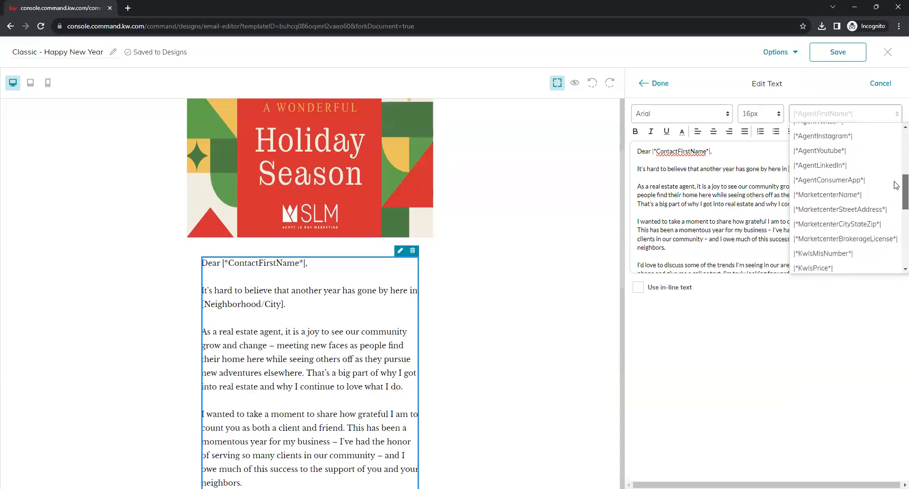
scroll(896, 201, down, 6)
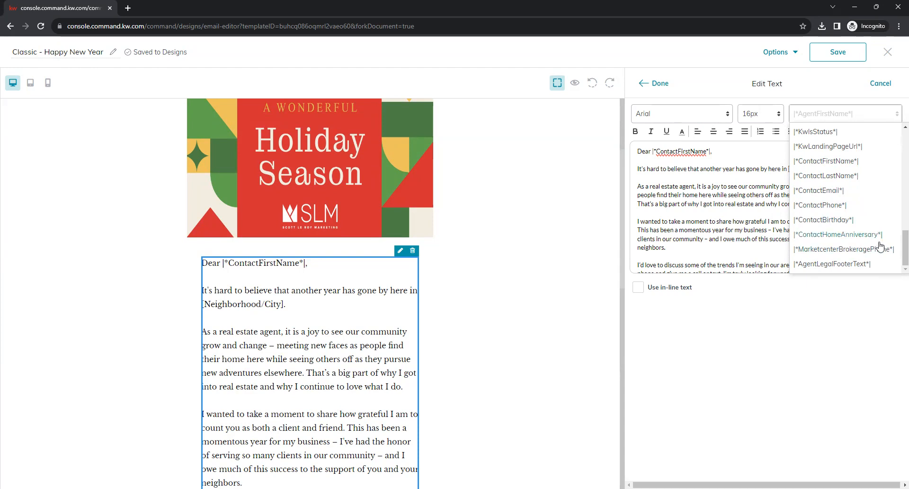
scroll(896, 242, up, 3)
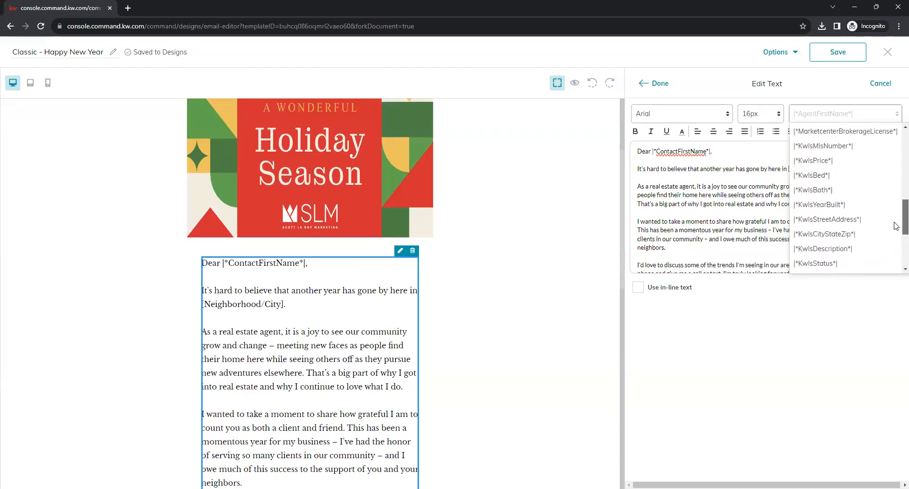
scroll(896, 225, up, 1)
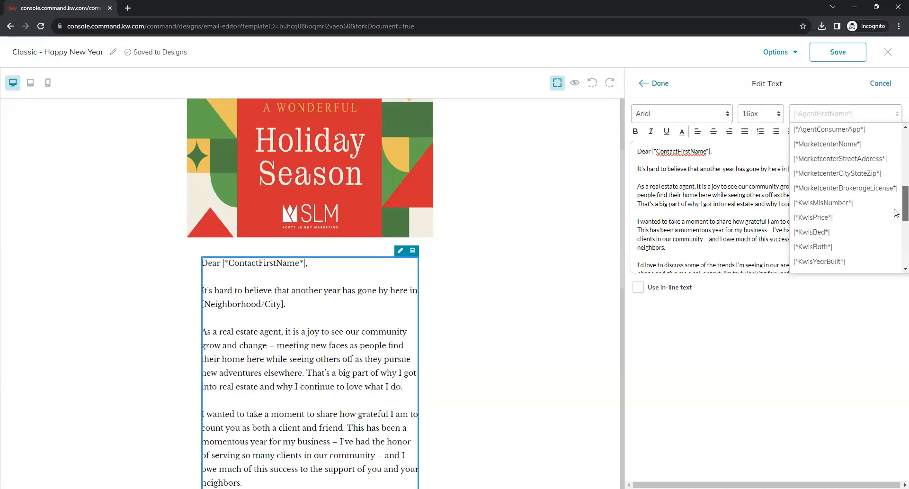
click(894, 113)
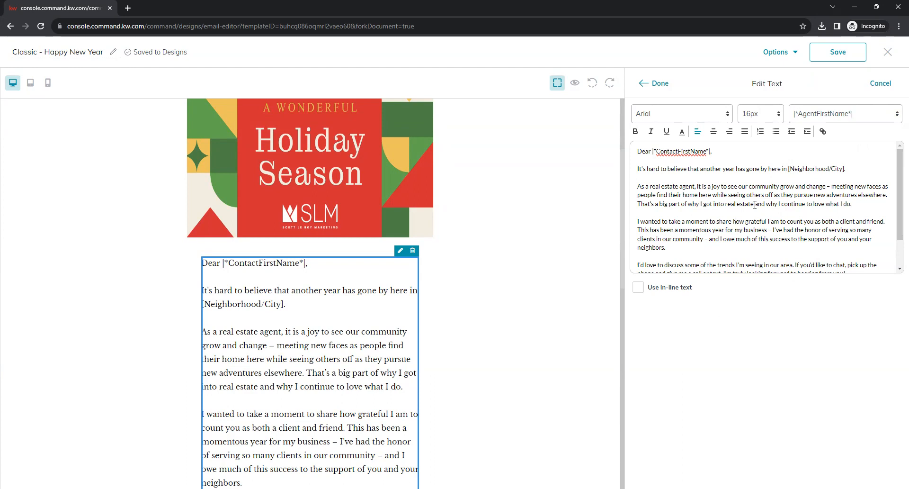
scroll(753, 207, down, 1)
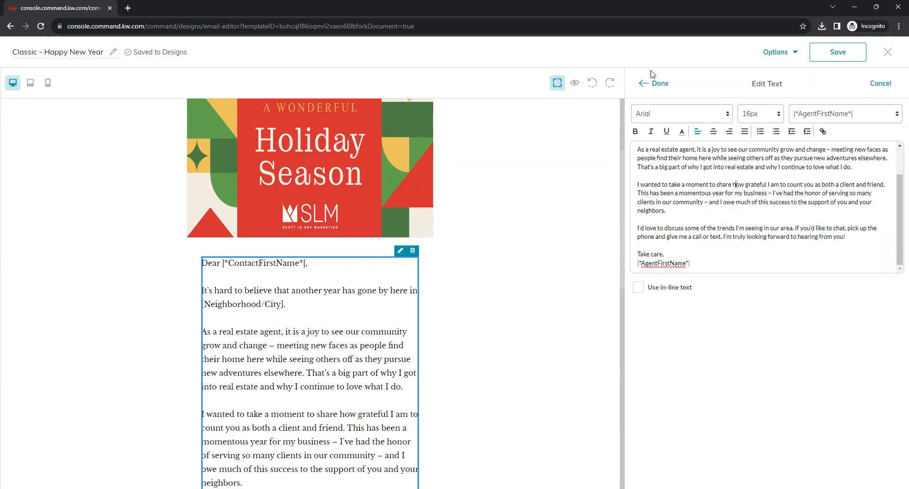
click(645, 83)
click(506, 326)
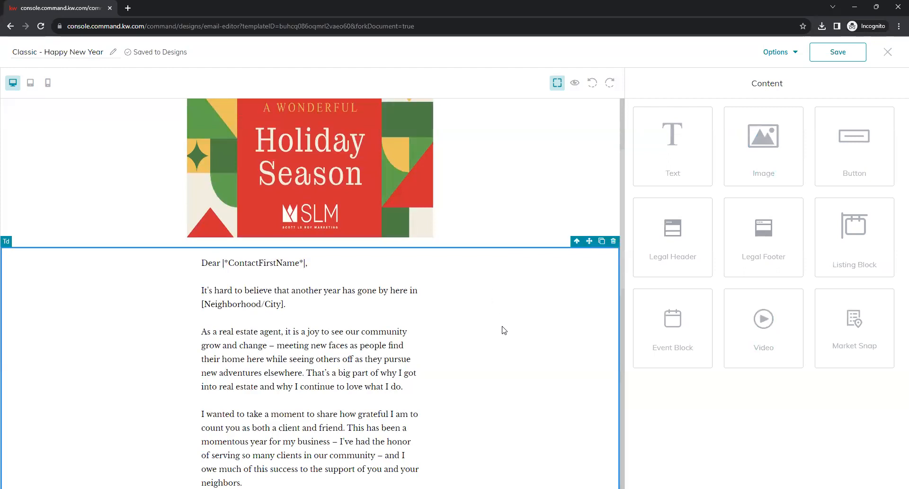
- Preview the email and review it down to the agent contact block and legal footer
scroll(479, 306, down, 3)
scroll(474, 321, up, 6)
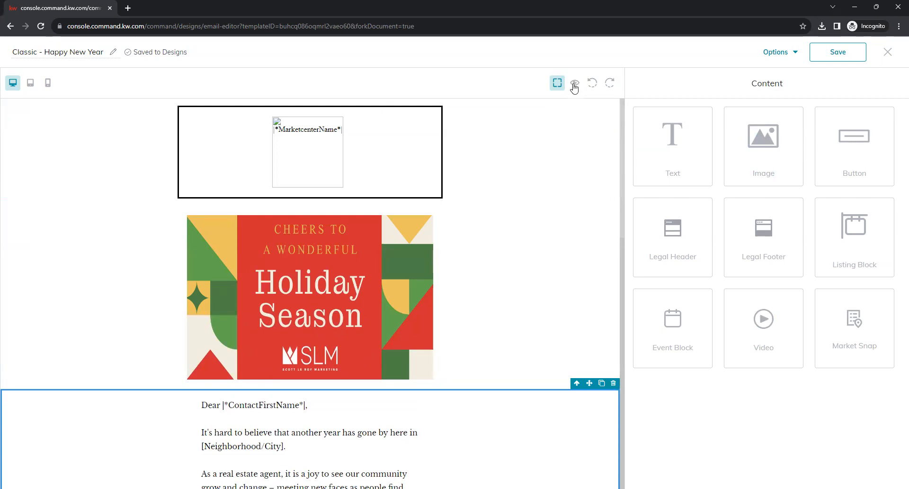
click(574, 85)
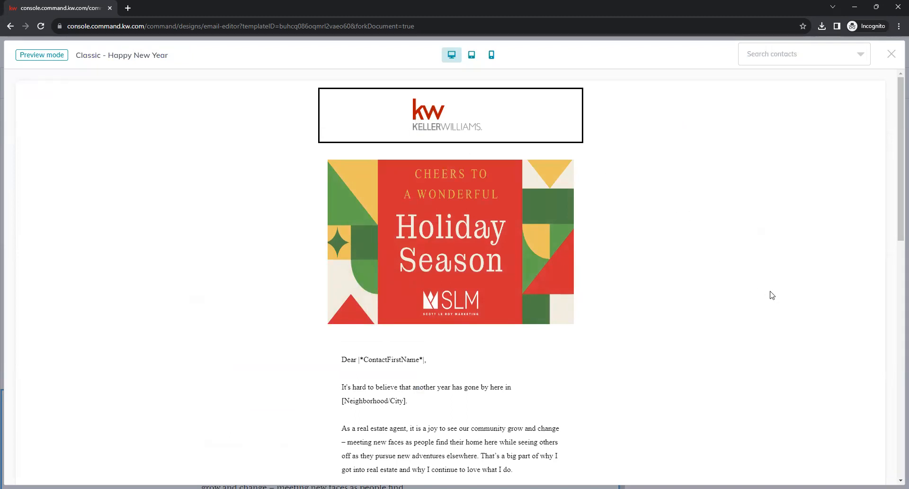
drag(897, 190, 896, 445)
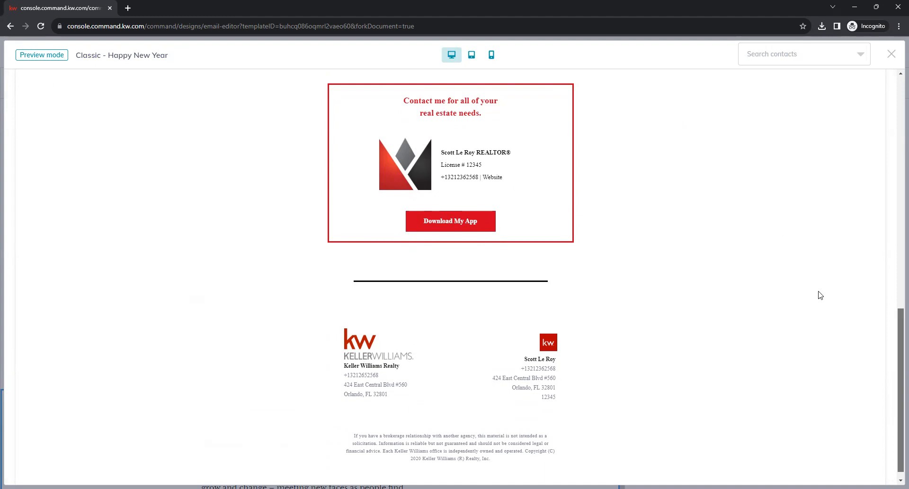
- Review the email preview back up to the Holiday Season image and the contact first name greeting, and close the preview
scroll(822, 296, up, 10)
scroll(823, 296, up, 3)
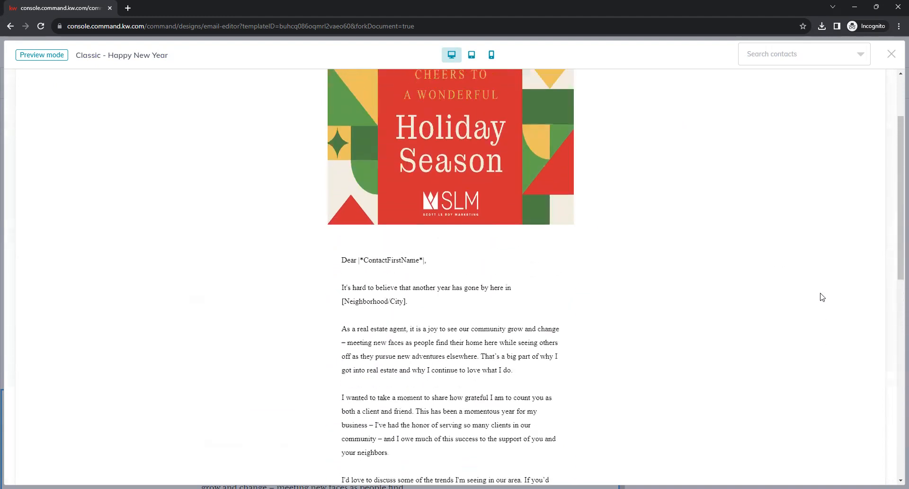
scroll(595, 363, down, 2)
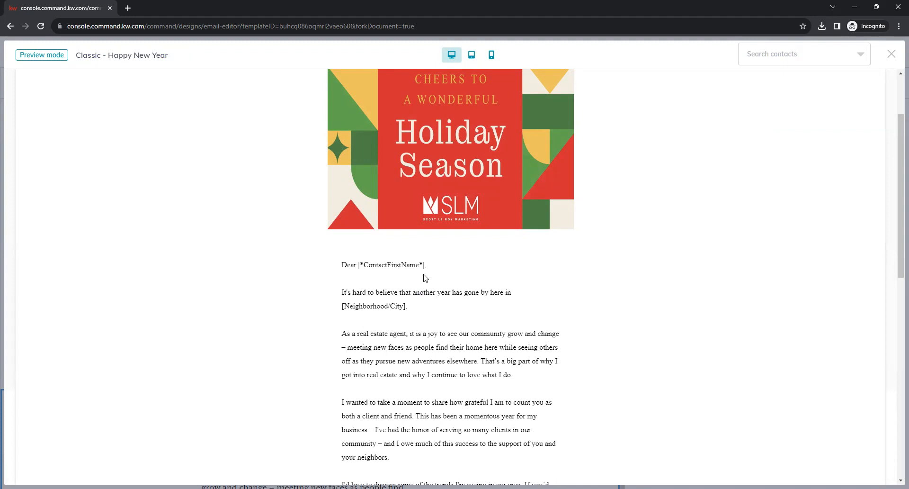
click(891, 54)
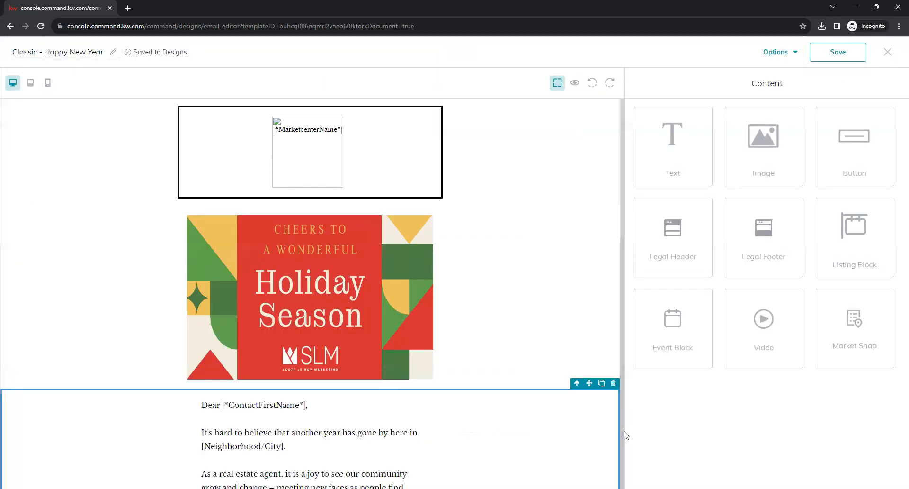
- Save the Classic - Happy New Year email design and exit the editor with its changes saved
scroll(607, 431, down, 7)
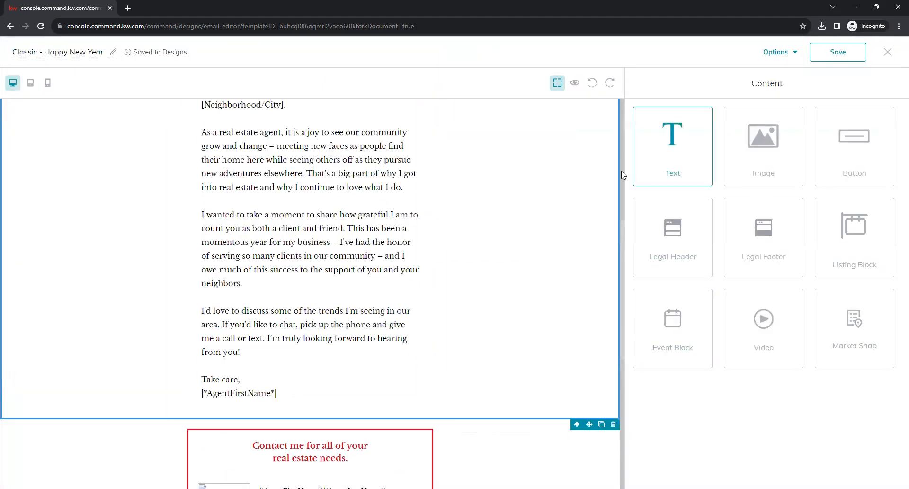
click(833, 53)
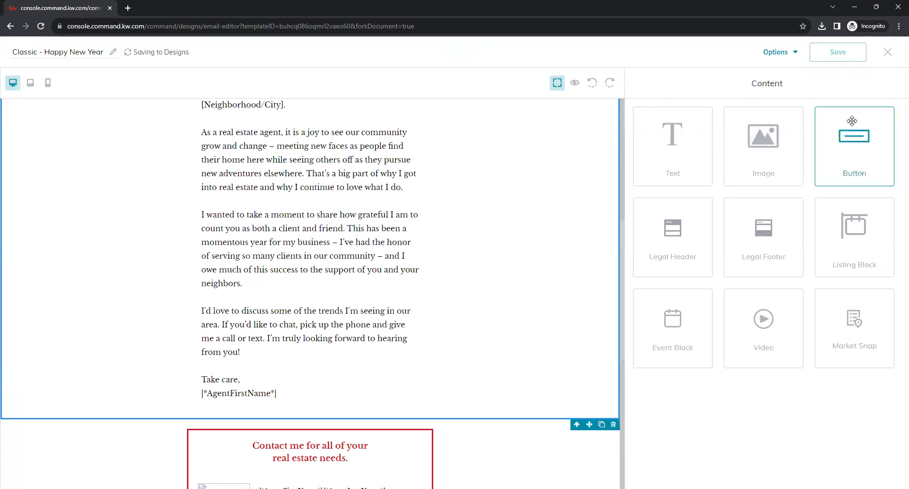
click(889, 53)
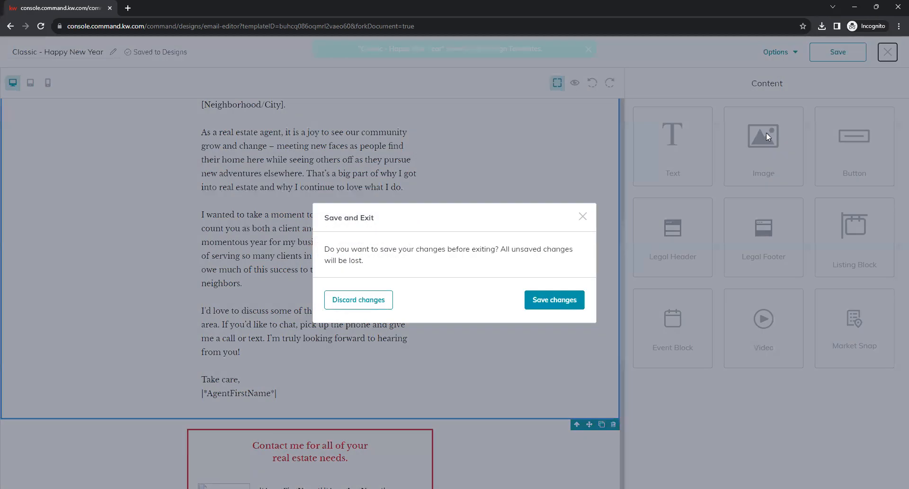
click(538, 298)
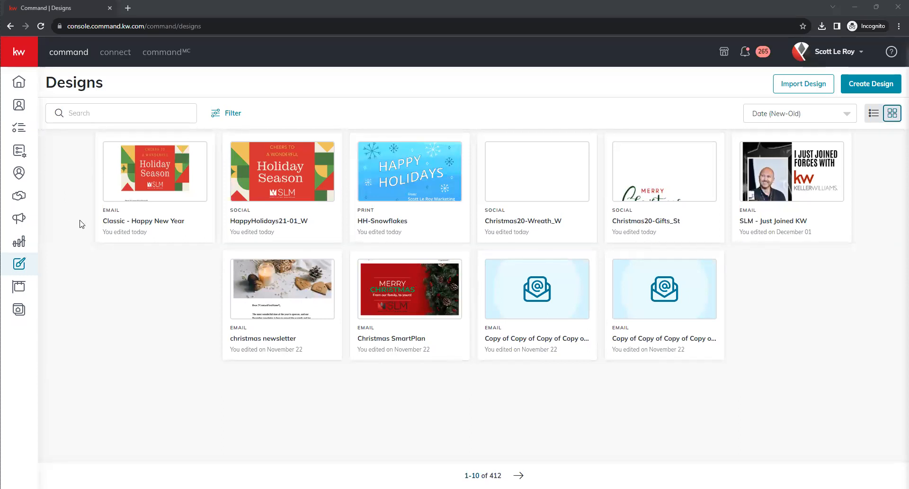
- Go to the SmartPlans library and search it by SmartPlan name for "holiday"
click(16, 51)
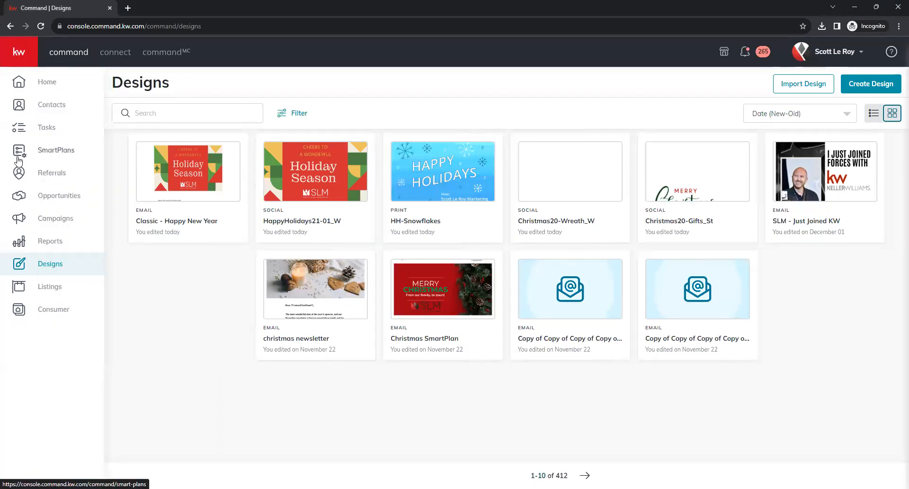
click(72, 154)
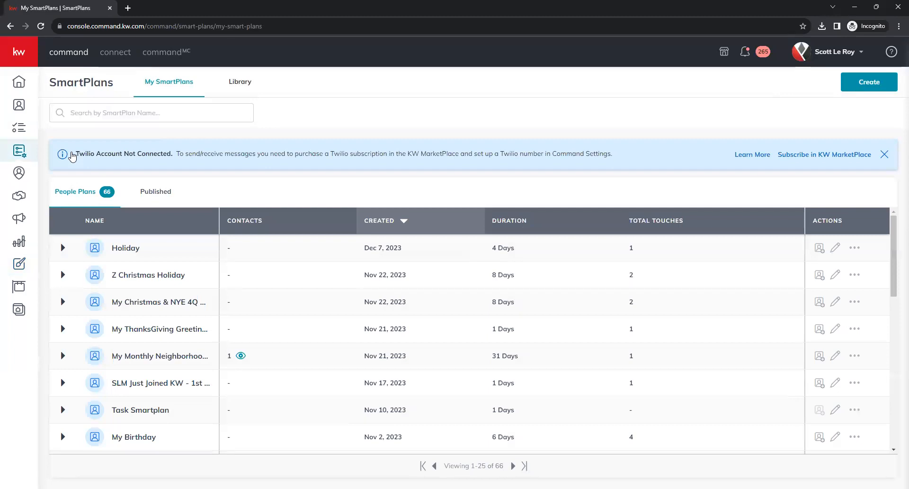
click(232, 94)
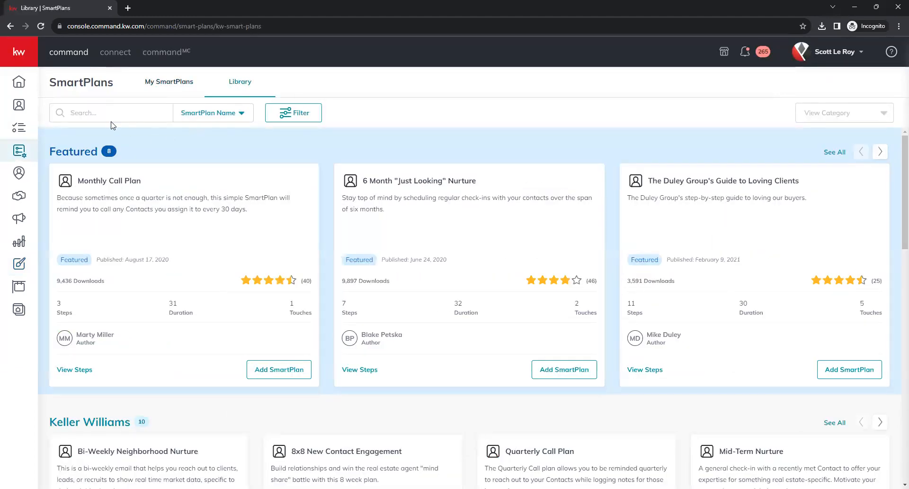
click(91, 113)
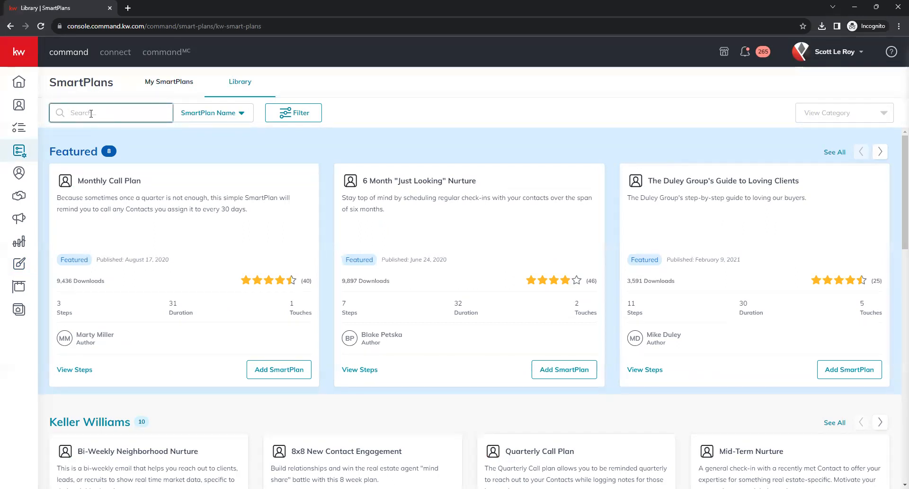
text(holiday)
key(Return)
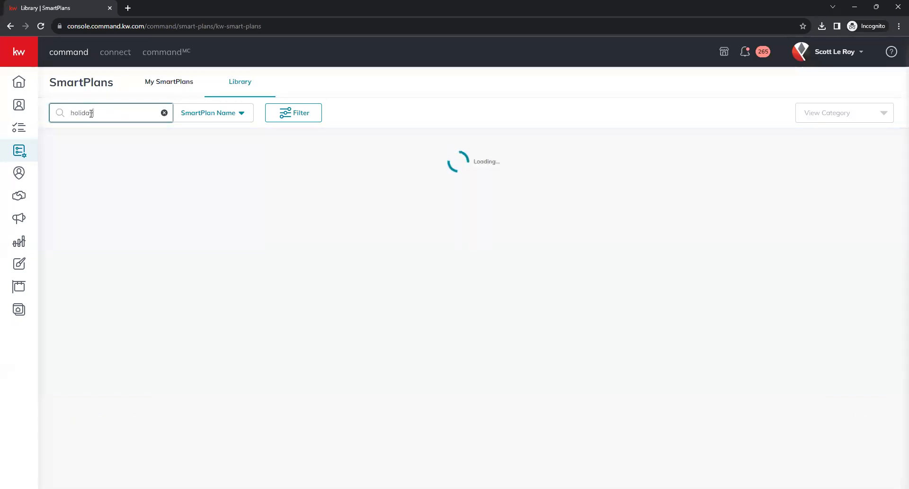
- Replace the library search term with "christmas" and run the search
key(BackSpace)
key(BackSpace)
key(BackSpace)
key(BackSpace)
key(BackSpace)
key(BackSpace)
key(BackSpace)
text(christmas)
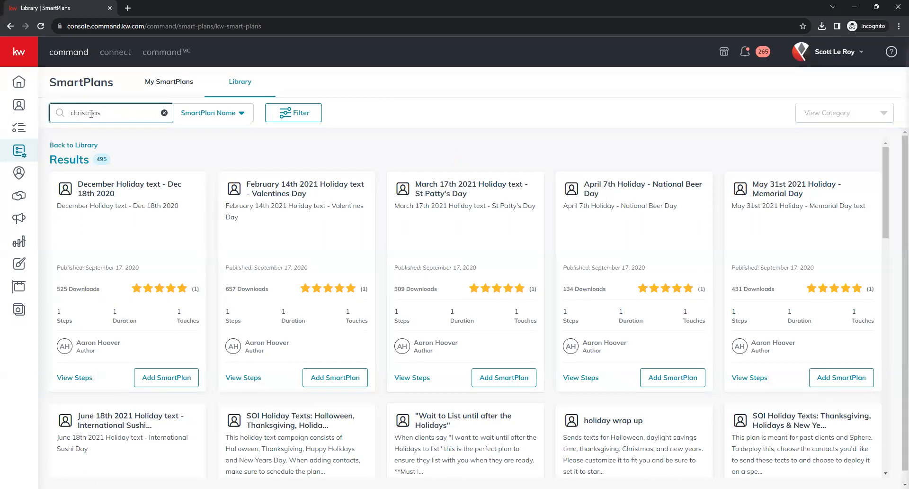
key(Return)
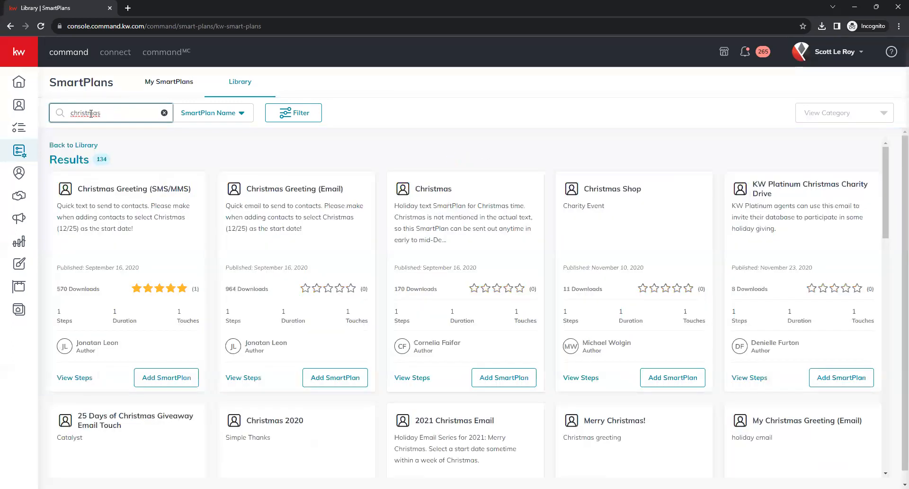
- Clear the "christmas" term and search the SmartPlans library for "holiday" again
key(BackSpace)
key(BackSpace)
key(BackSpace)
key(BackSpace)
key(BackSpace)
key(BackSpace)
key(BackSpace)
key(BackSpace)
key(BackSpace)
key(Return)
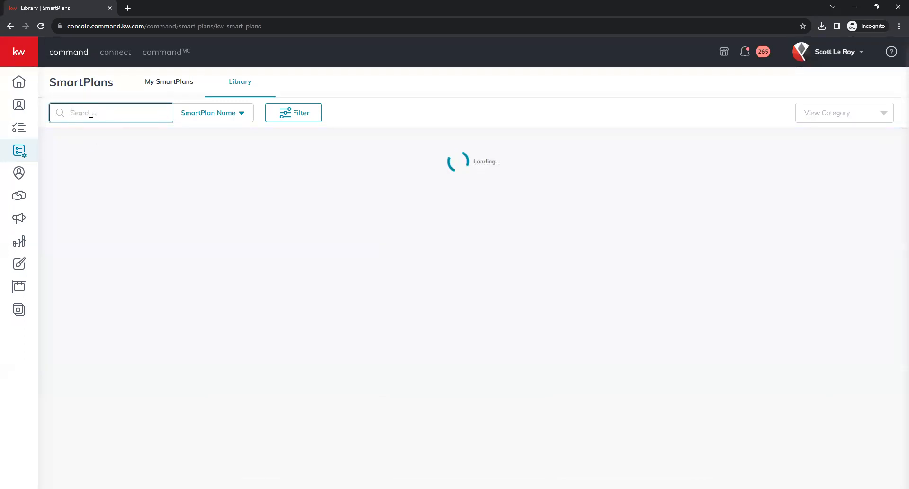
text(holiday)
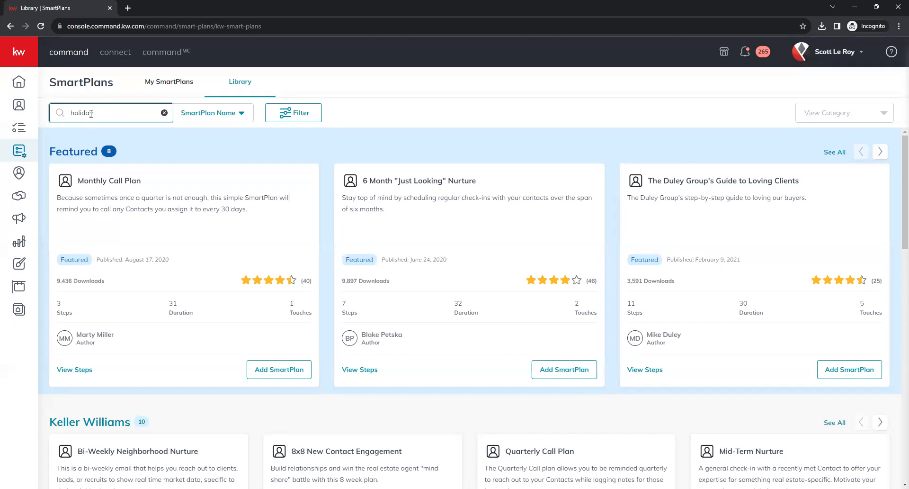
key(Return)
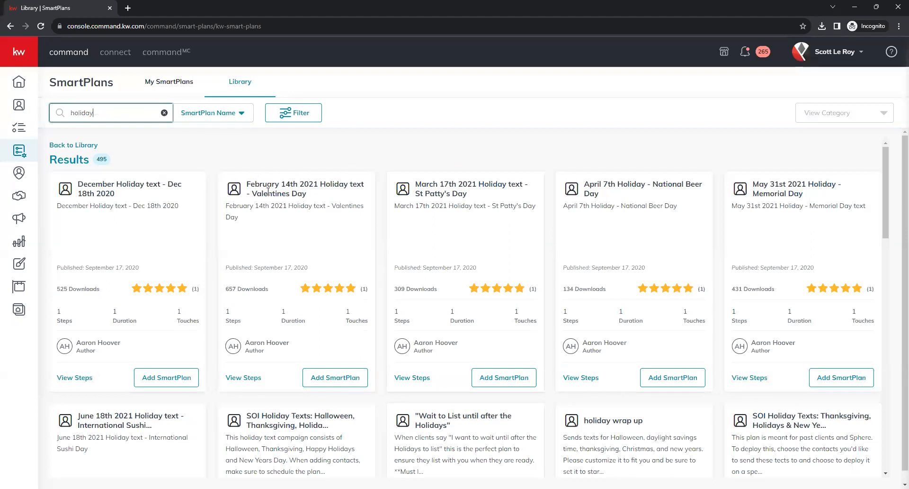
- Browse the holiday SmartPlans and examine the description and step count of "Wait to List until after the Holidays"
scroll(399, 162, down, 2)
scroll(498, 257, down, 4)
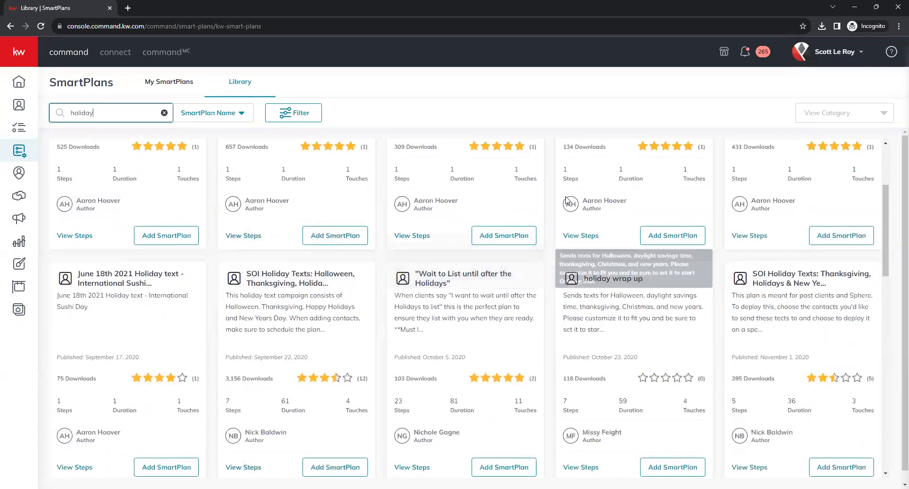
scroll(498, 257, up, 1)
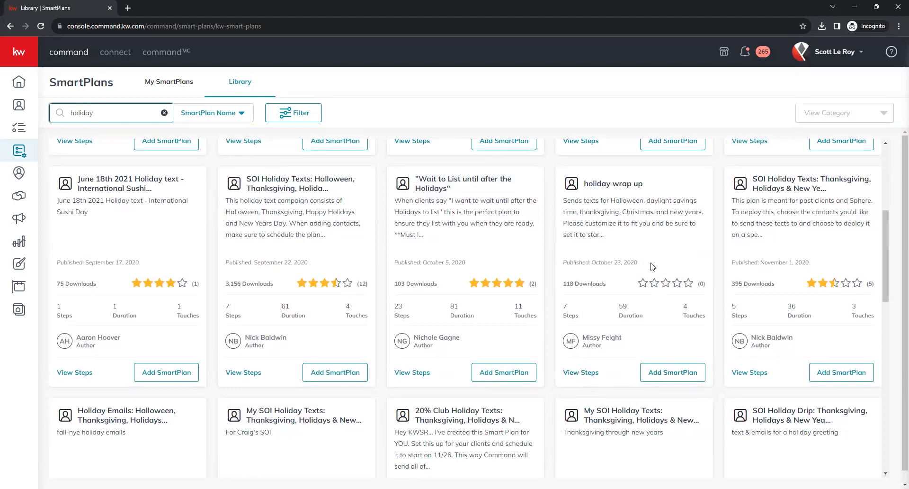
drag(416, 180, 508, 188)
click(459, 180)
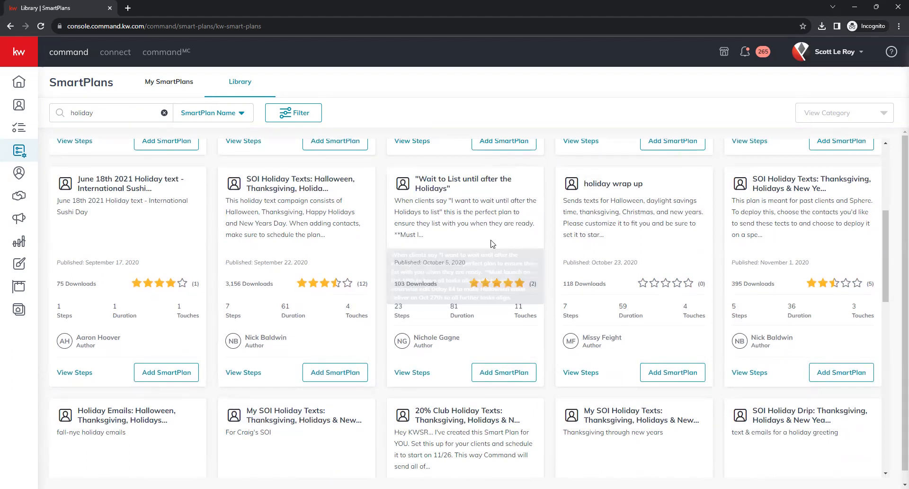
drag(395, 304, 418, 321)
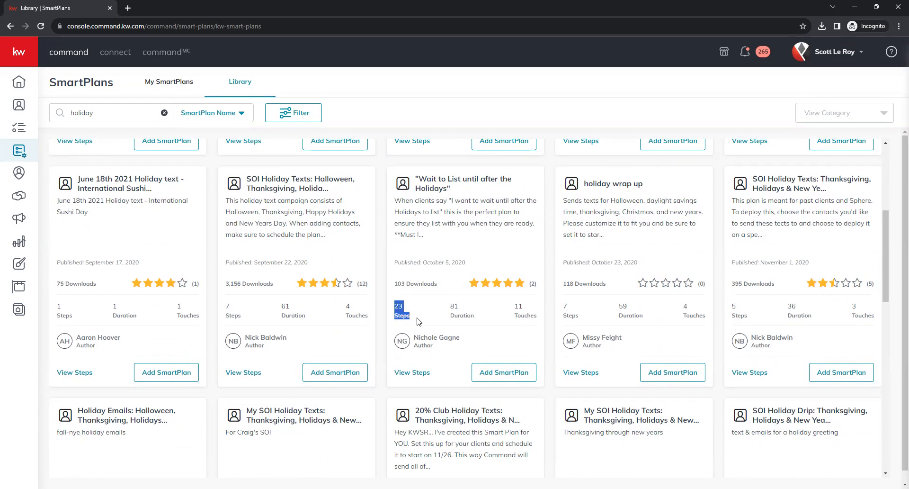
click(403, 316)
- View the steps of the "Wait to List until after the Holidays" SmartPlan from first to last, and close the list
click(412, 372)
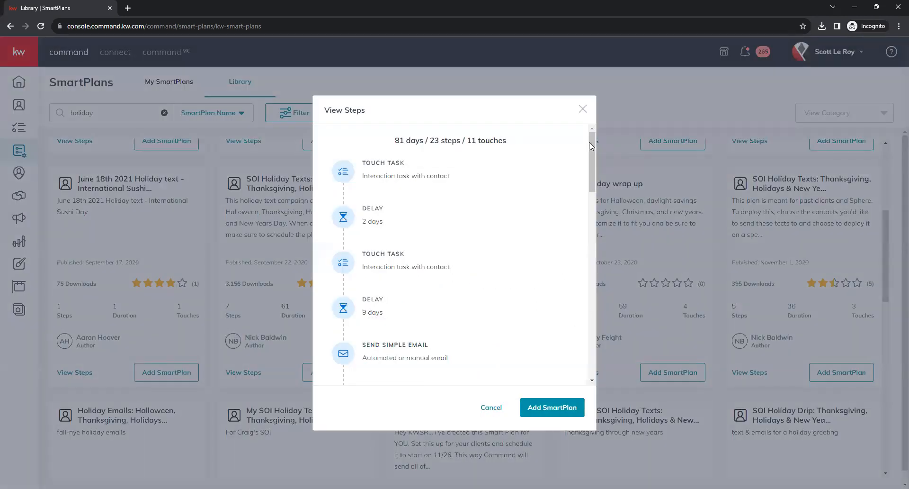
drag(589, 142, 579, 344)
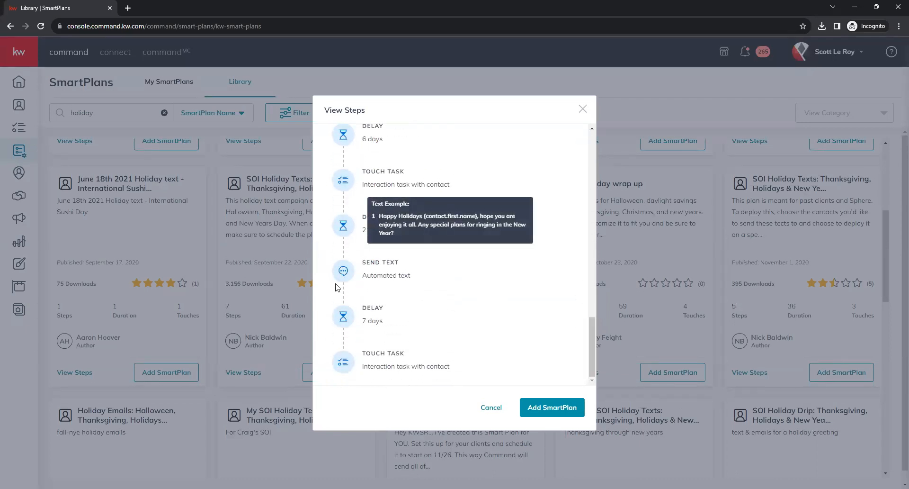
drag(594, 356, 598, 168)
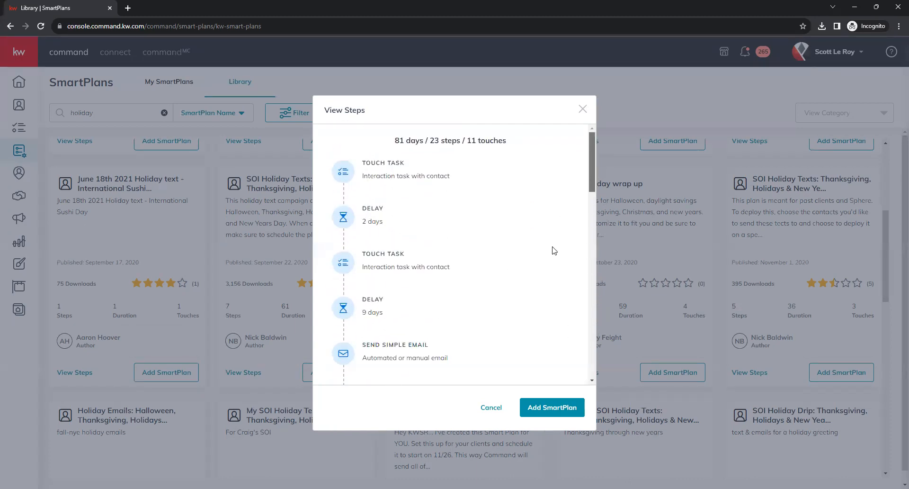
click(582, 109)
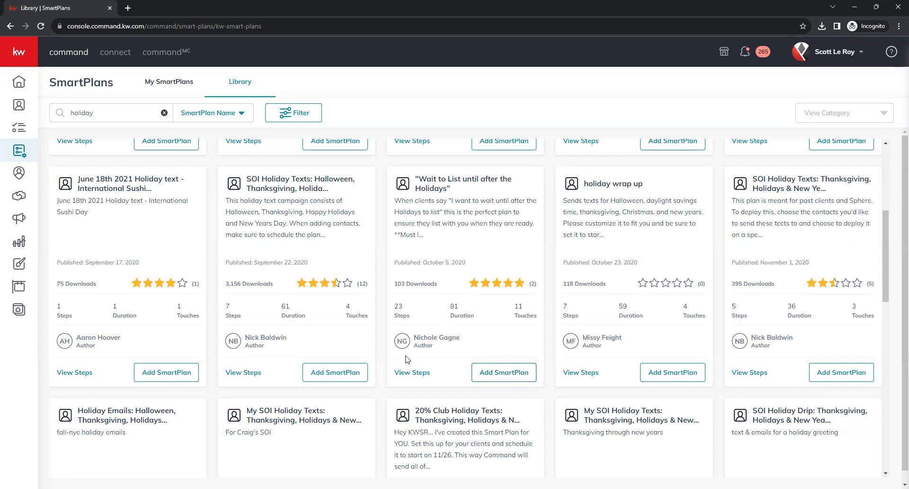
- Check which plans are bundled when adding the "Wait to List until after the Holidays" SmartPlan, and cancel without downloading
click(498, 378)
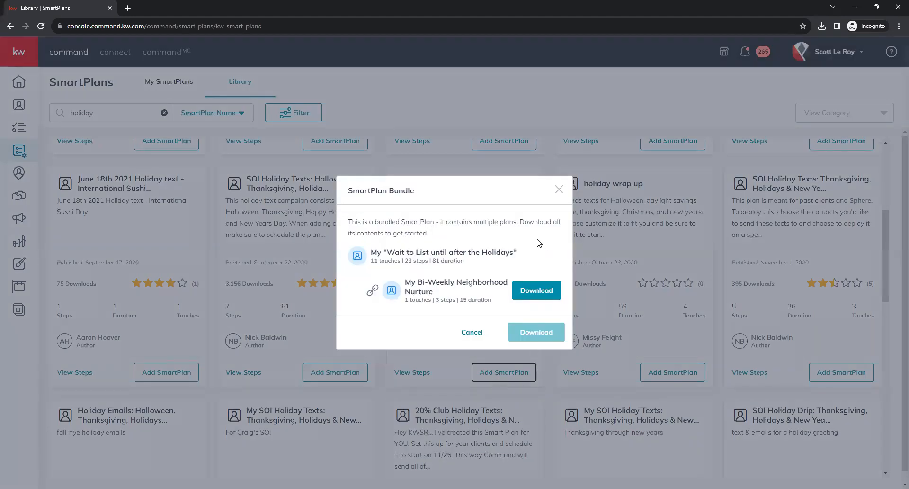
drag(480, 283, 414, 291)
click(481, 332)
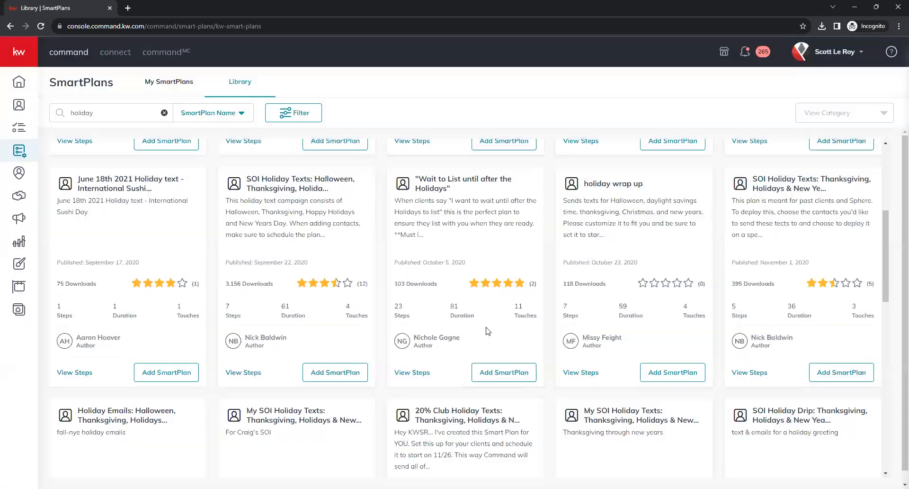
- Add the "holiday wrap up" SmartPlan to My SmartPlans under the plan name "My holiday wrap up"
click(653, 372)
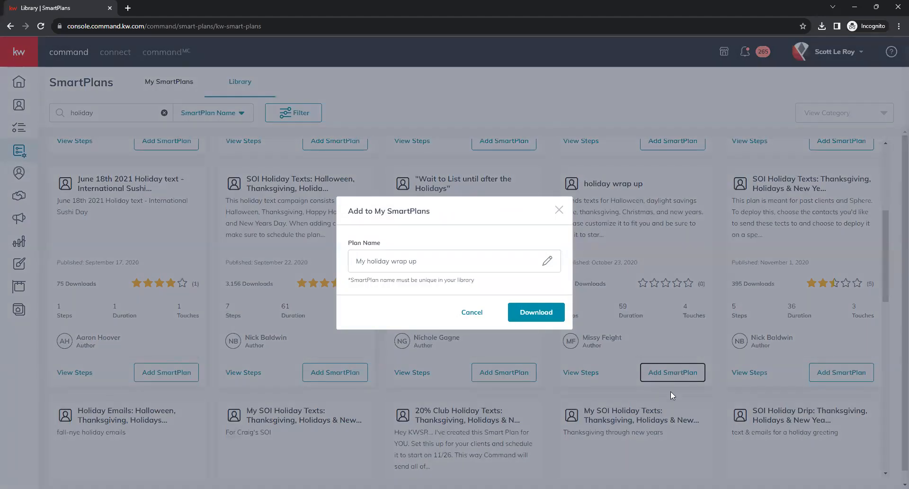
click(425, 265)
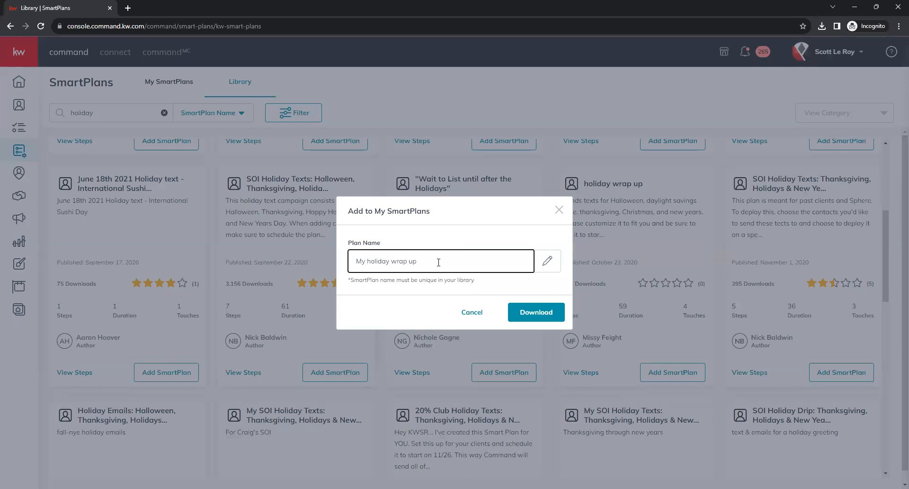
click(547, 319)
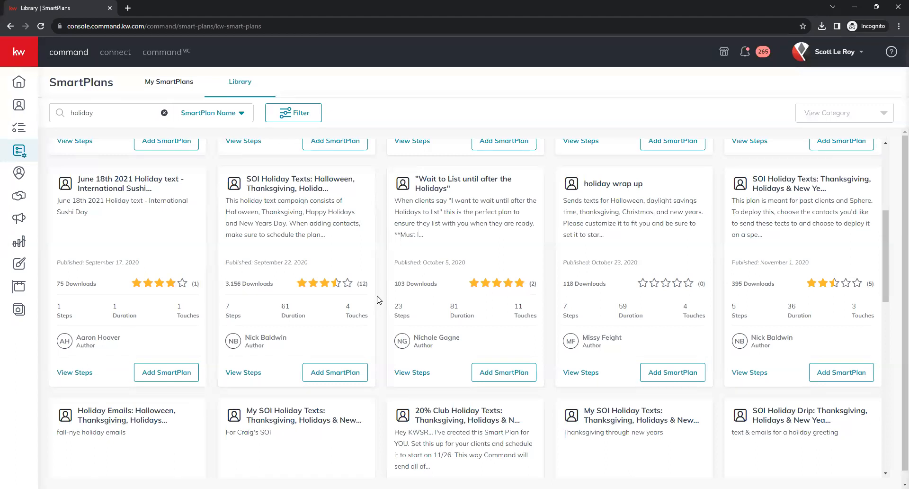
- Expand "My holiday wrap up" in My SmartPlans, review its automated text messages and delays, and collapse it
click(166, 90)
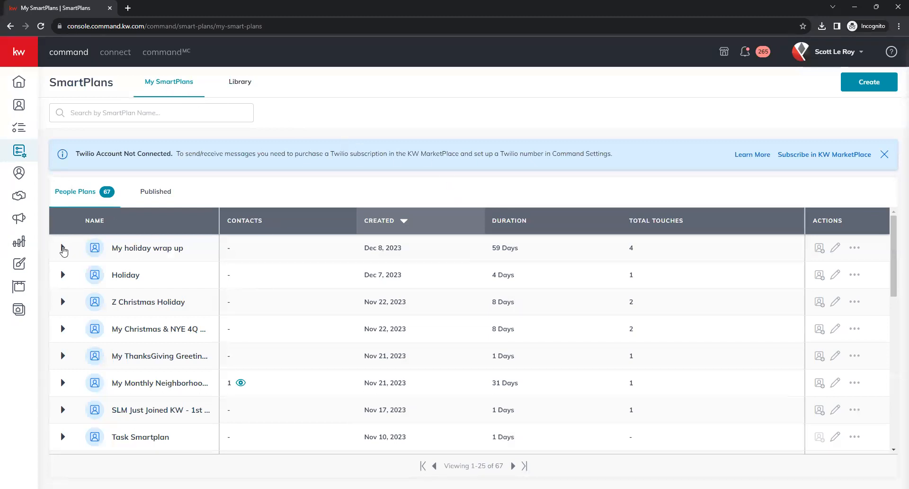
click(63, 248)
mouse_move(110, 325)
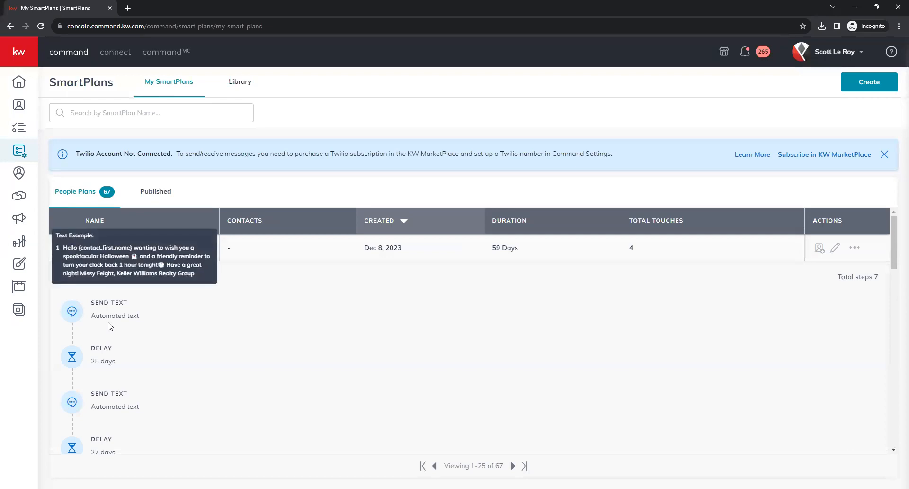
scroll(101, 367, down, 3)
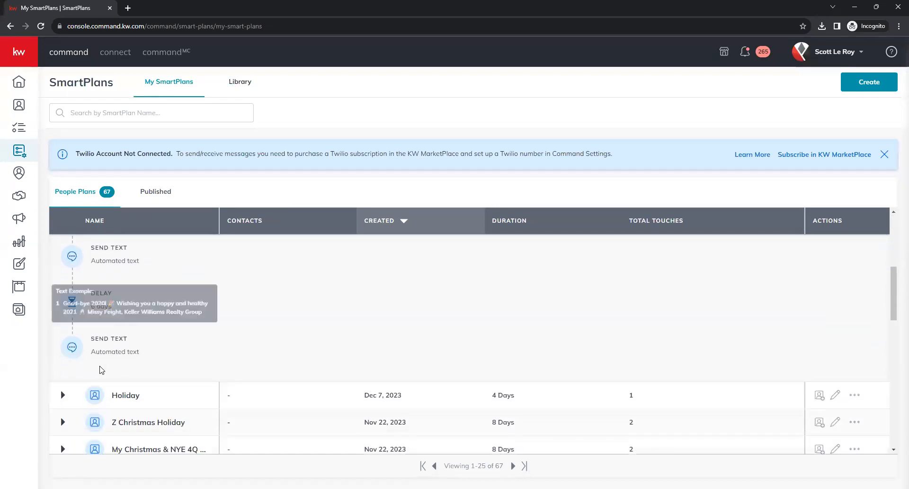
scroll(98, 367, up, 6)
click(63, 251)
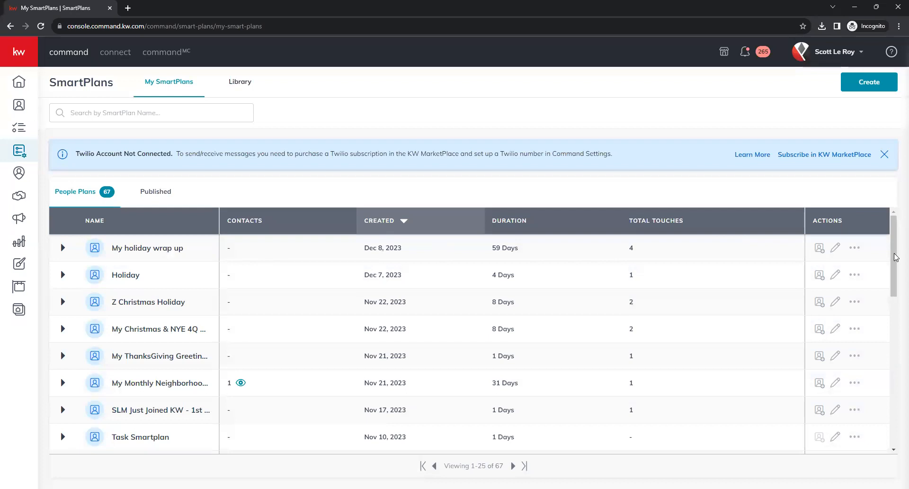
- Delete the "My holiday wrap up" SmartPlan from My SmartPlans
click(856, 249)
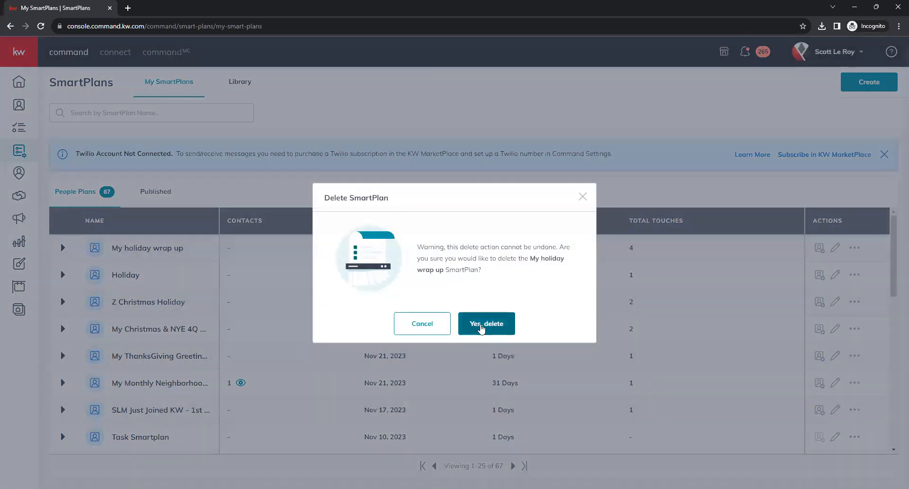
click(482, 327)
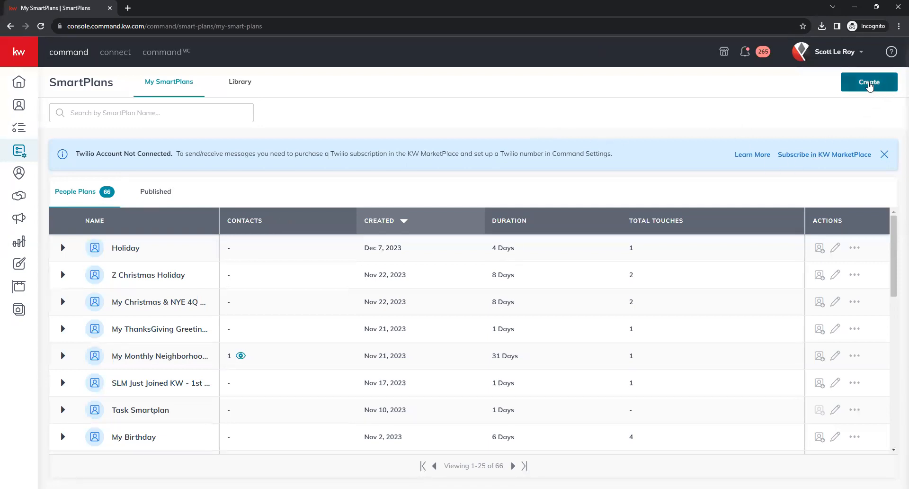
- Create a new SmartPlan named "Happy Holidays" and add a 3-day delay as its first step
click(876, 86)
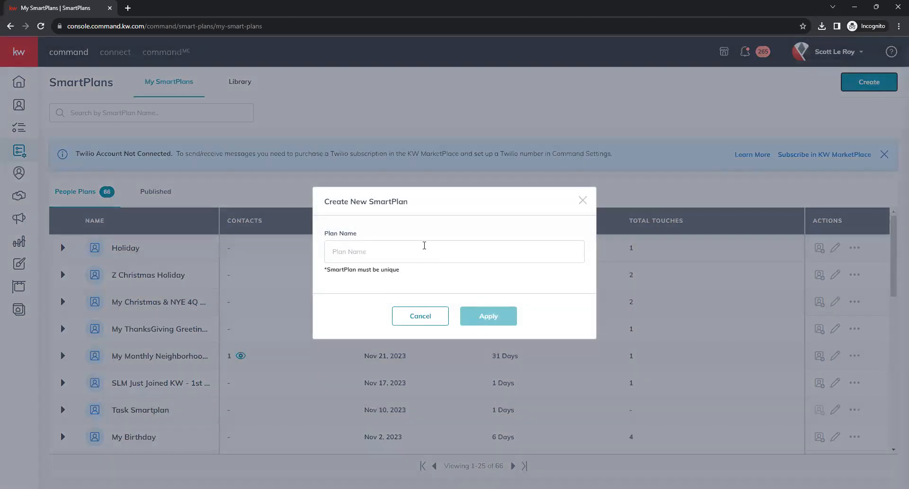
click(352, 254)
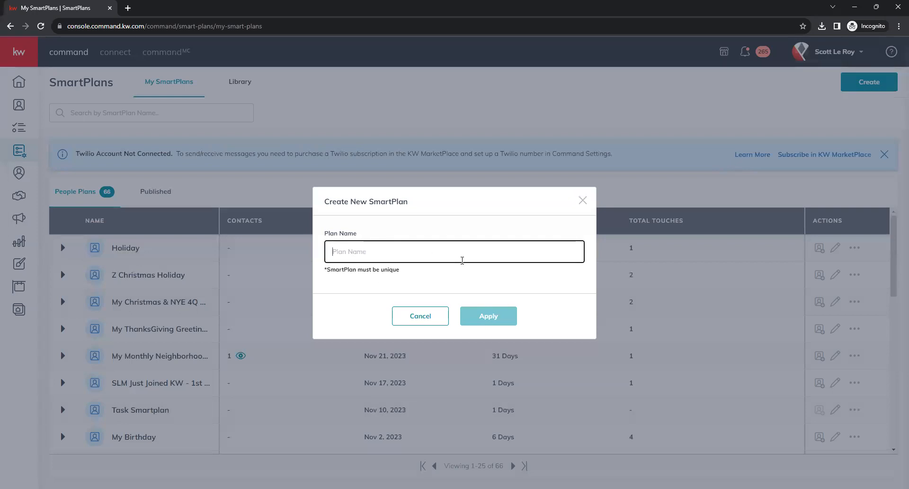
text(Happy Holidays)
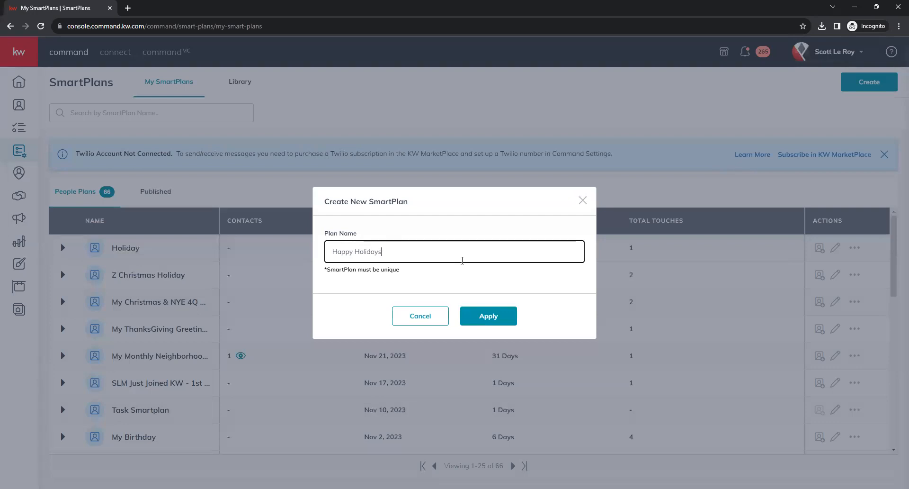
click(495, 322)
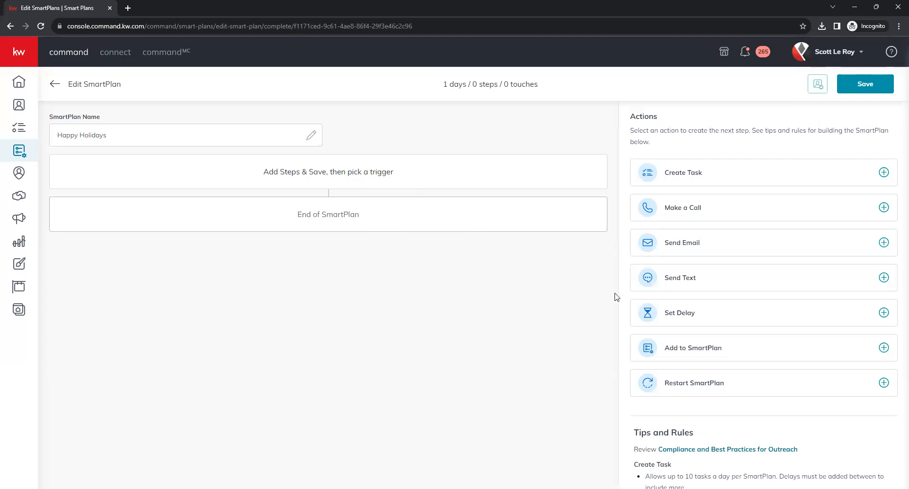
click(715, 317)
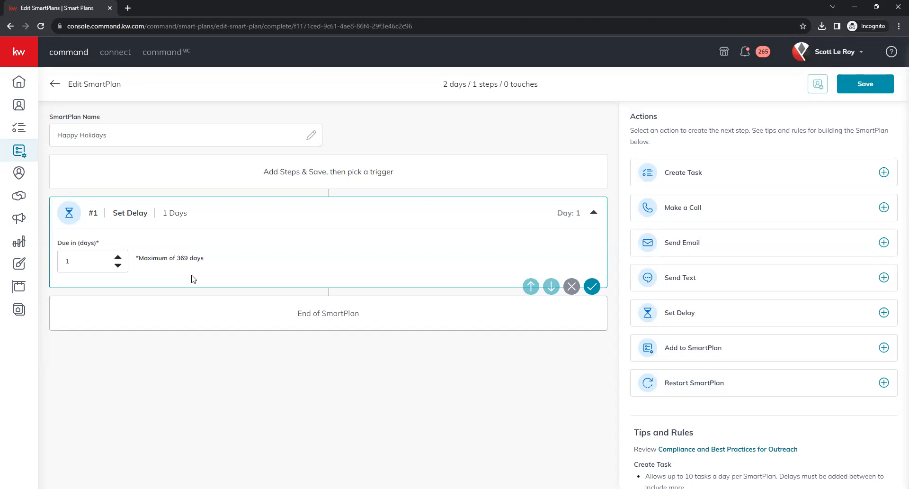
click(118, 257)
- Add a Send Email step of the Designs type using the "Classic - Happy New Year" template with the Holiday Season image
click(845, 247)
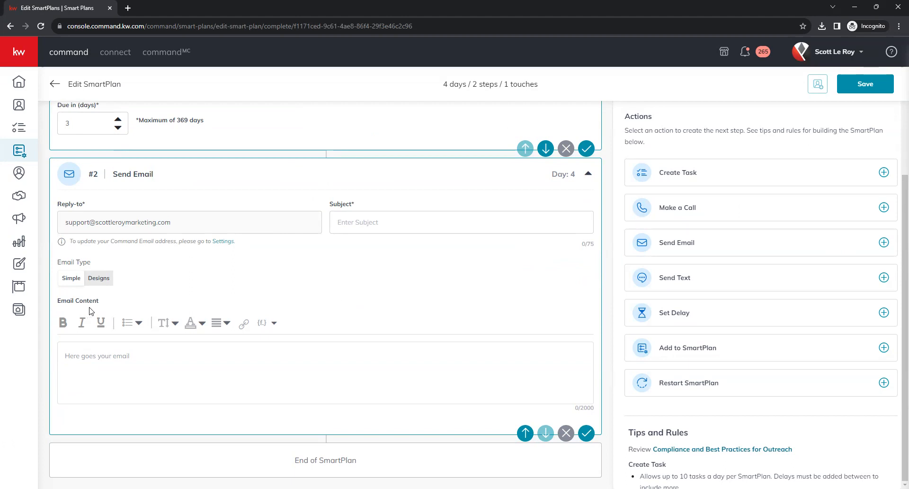
drag(58, 263, 93, 265)
click(93, 265)
click(93, 283)
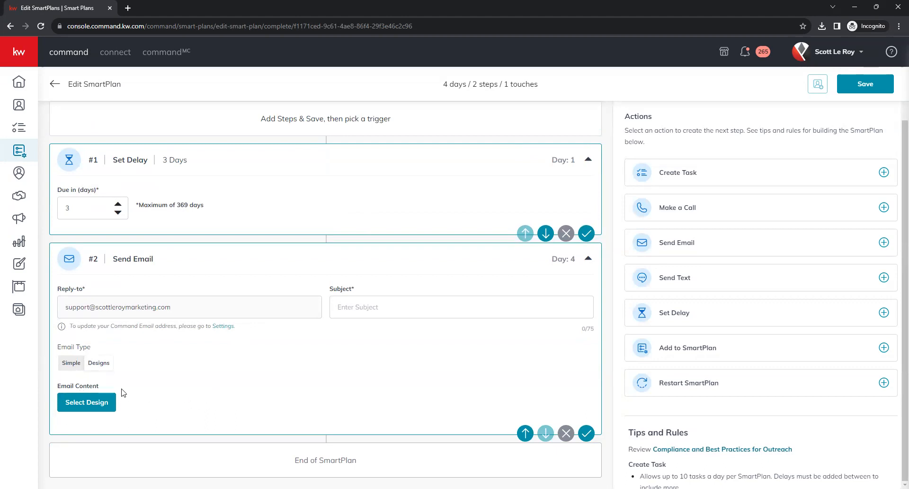
click(79, 406)
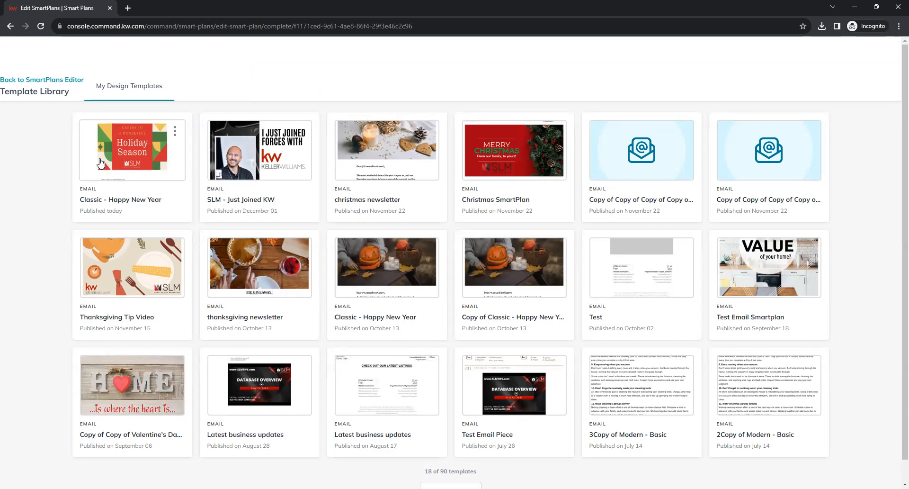
click(114, 170)
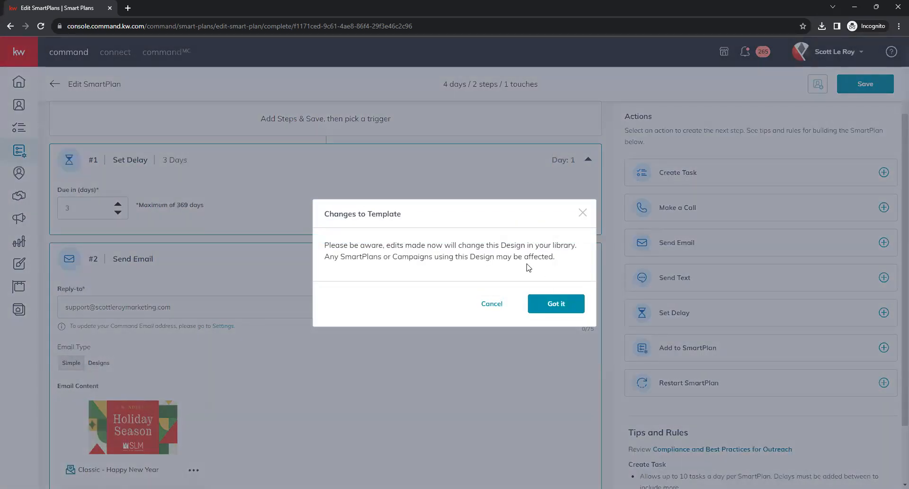
- Open the email design for editing, rename it "Classic - Happy Holidays", and exit with the changes saved
click(558, 304)
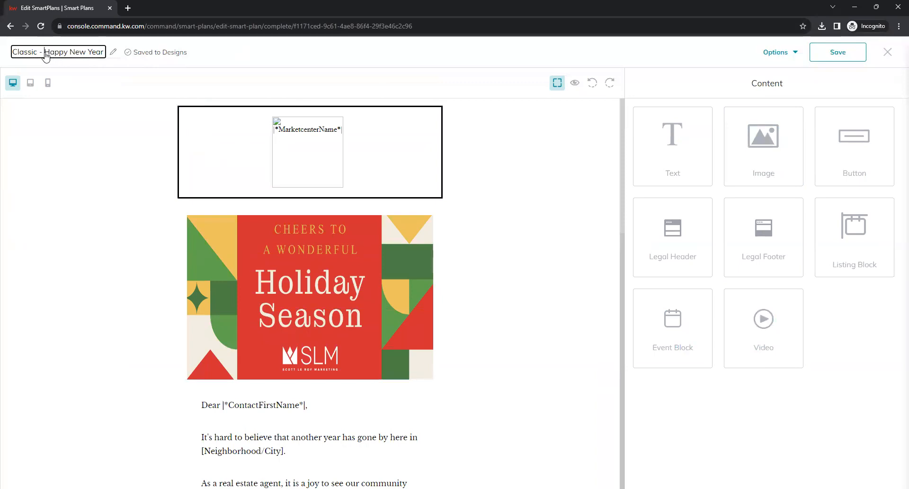
drag(44, 53, 110, 61)
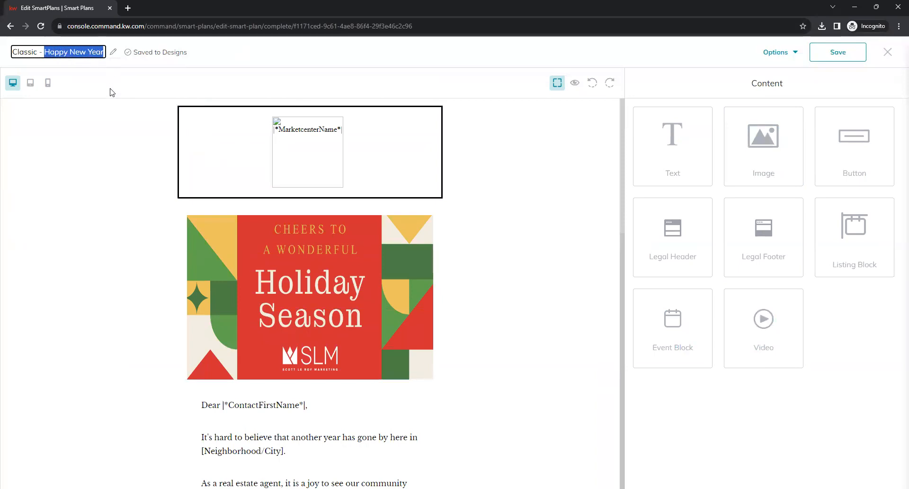
key(BackSpace)
text(Happy ho)
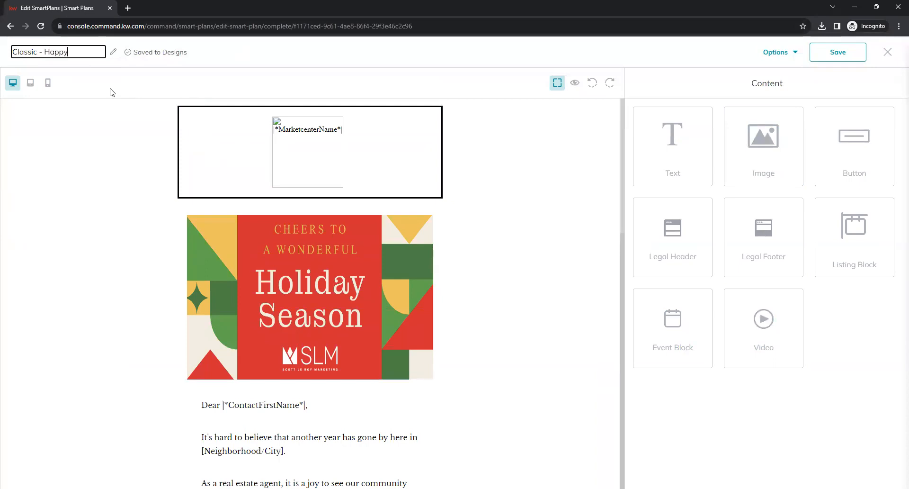
key(BackSpace)
key(BackSpace)
text(Holidays)
key(Return)
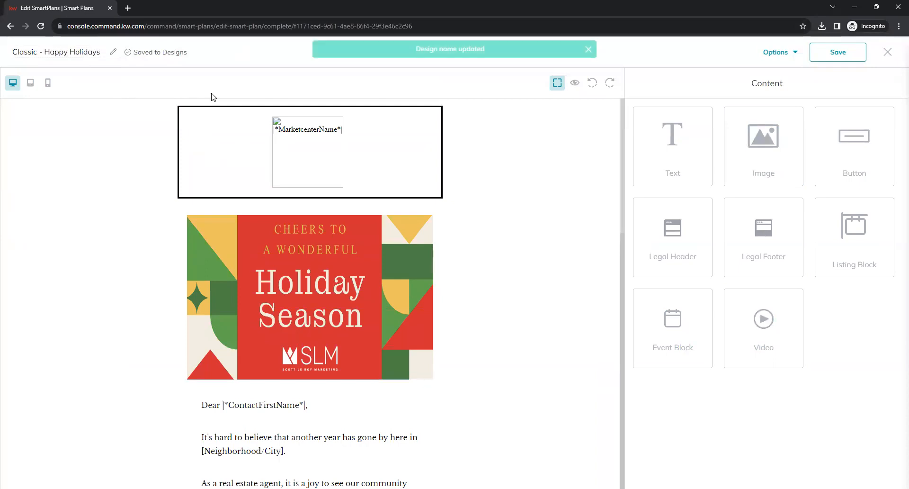
click(864, 53)
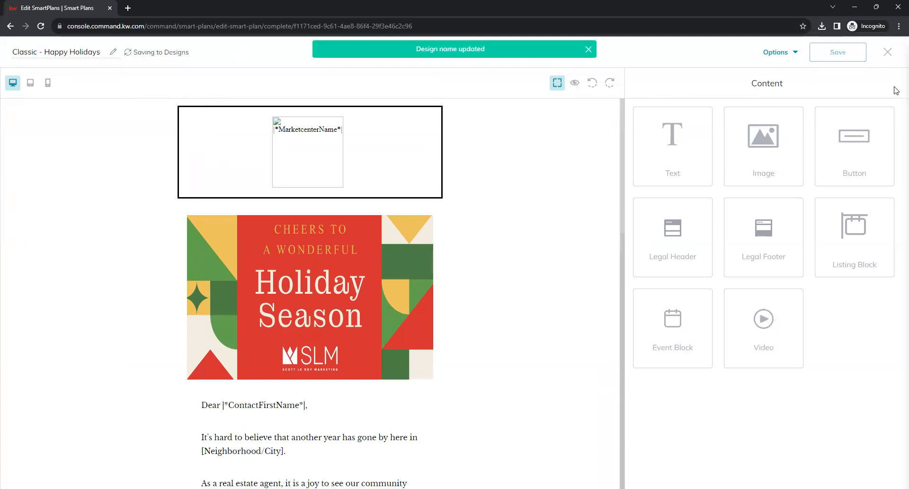
click(888, 52)
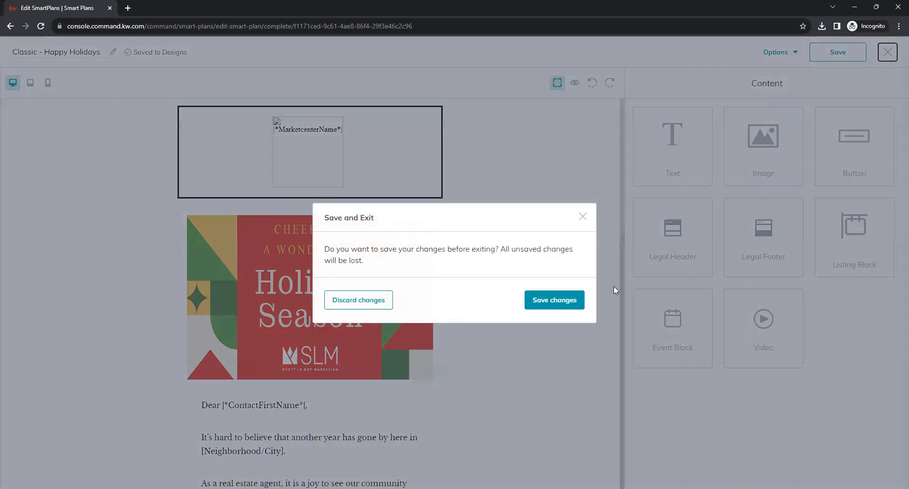
click(581, 299)
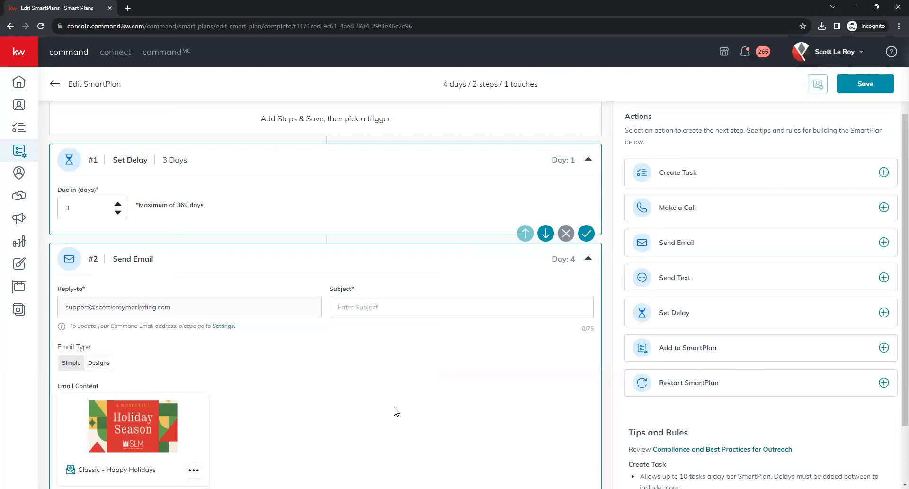
- Set the email subject to "Happy Holidays from Scott Le Roy Marketing!" and save the SmartPlan
scroll(373, 371, down, 2)
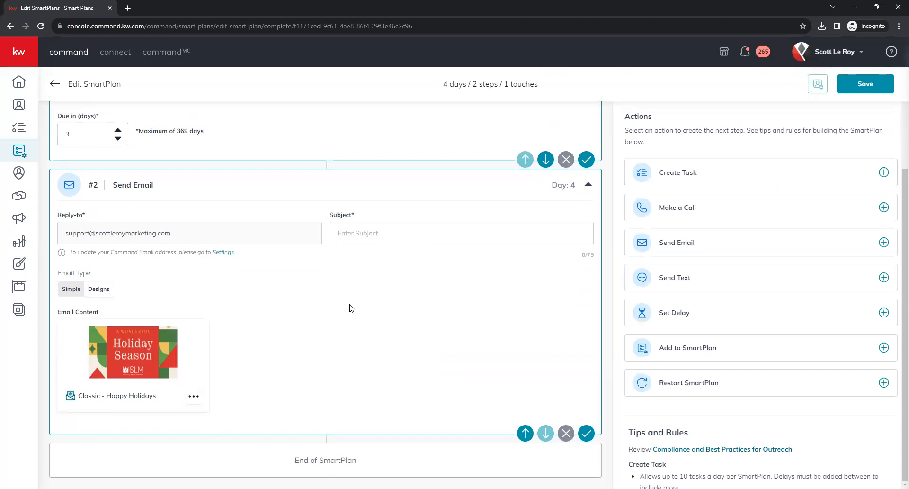
scroll(393, 327, up, 2)
scroll(394, 336, down, 1)
scroll(394, 329, down, 1)
click(388, 237)
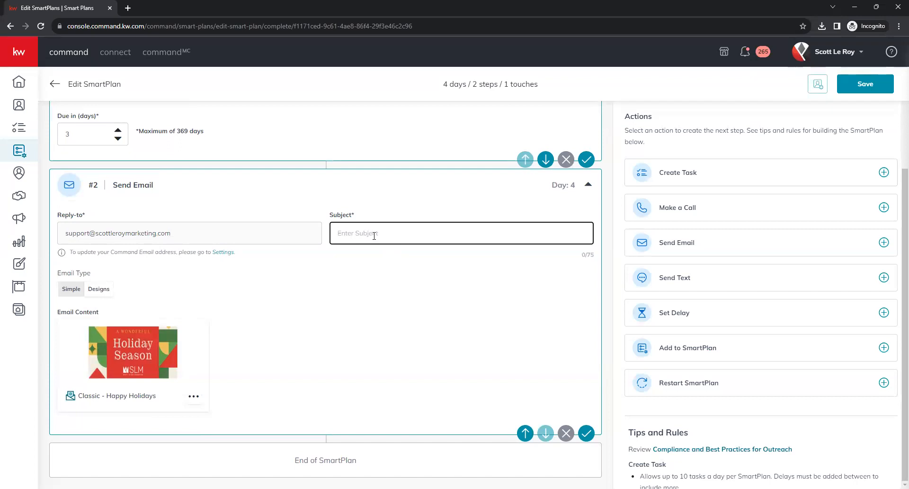
text(Happy Holidays from Sco)
text(tt L)
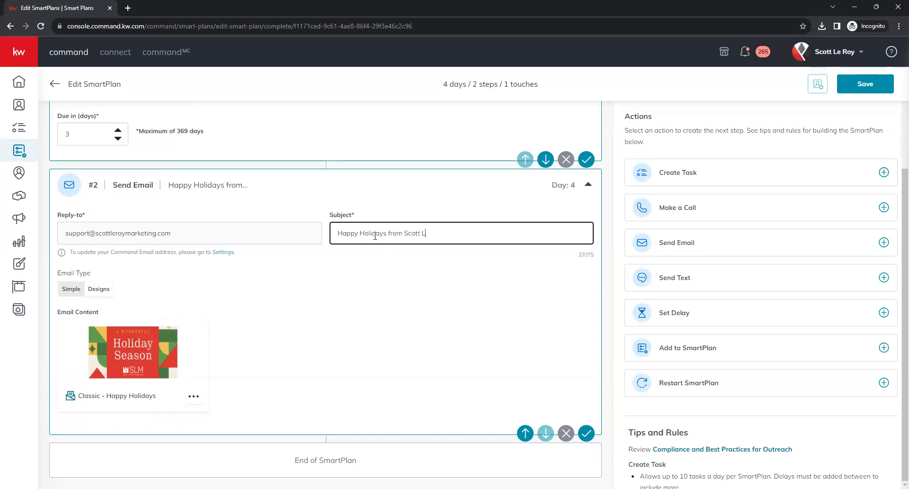
text(e Roy Marketing!)
click(362, 307)
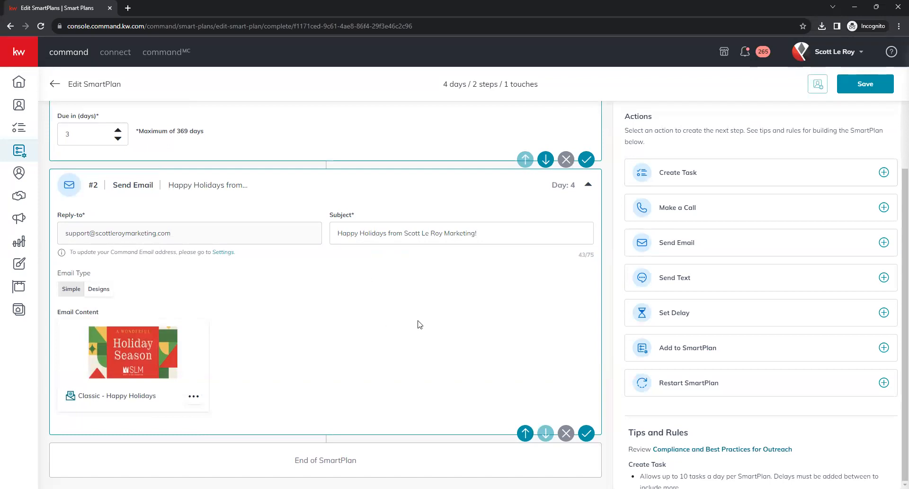
scroll(431, 348, up, 3)
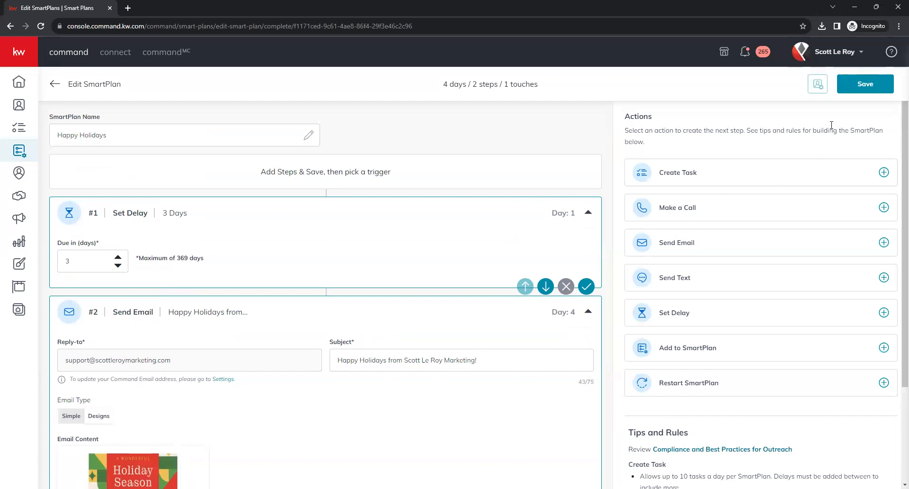
click(860, 91)
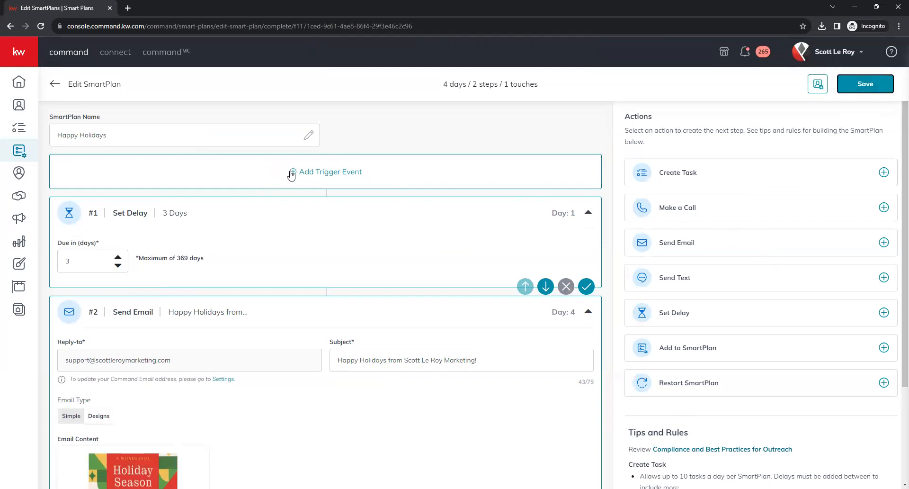
- Try a Contact Tag trigger event with the "Holiday Card" tag, and leave without choosing the trigger
click(303, 171)
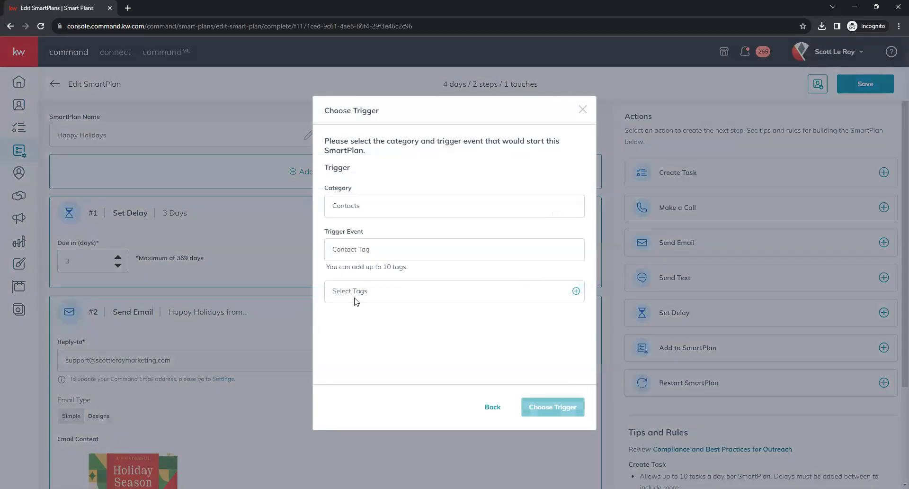
click(397, 294)
click(403, 274)
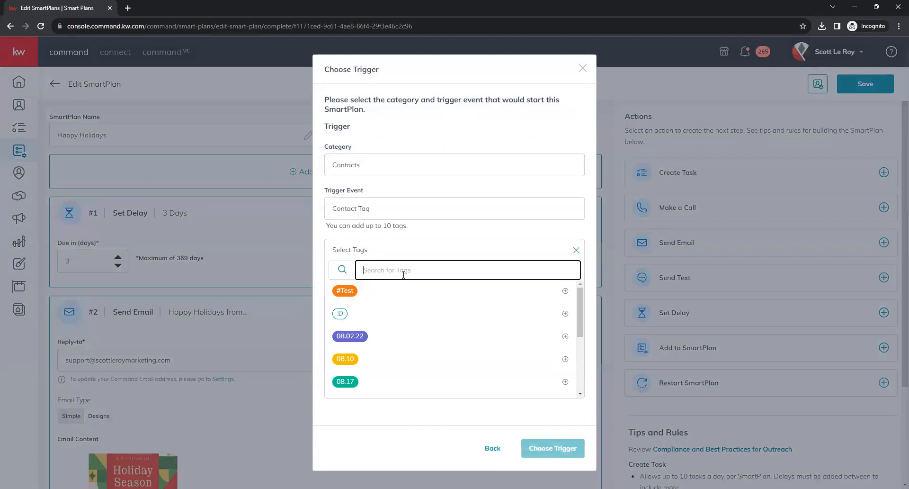
text(holiday)
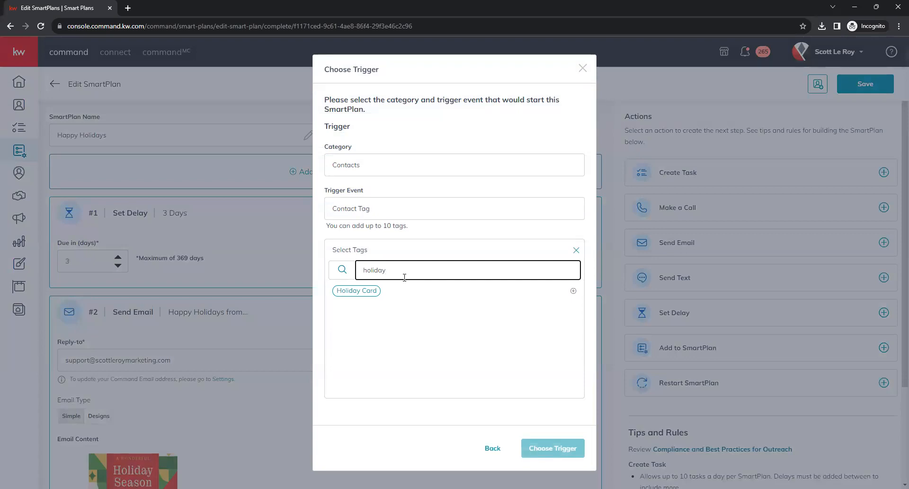
click(405, 298)
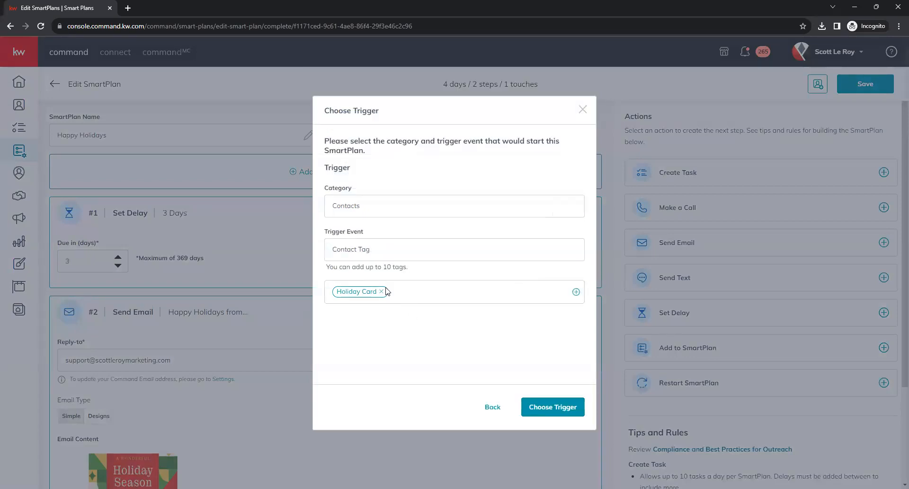
click(380, 291)
click(493, 413)
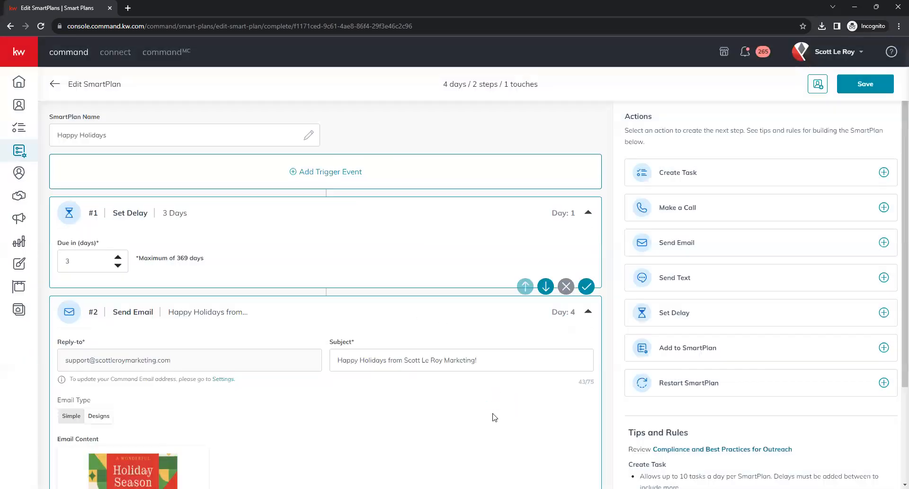
- Review the delay and email steps of the "Happy Holidays" SmartPlan and save it
scroll(595, 352, down, 2)
scroll(591, 402, down, 3)
scroll(744, 204, up, 5)
click(866, 84)
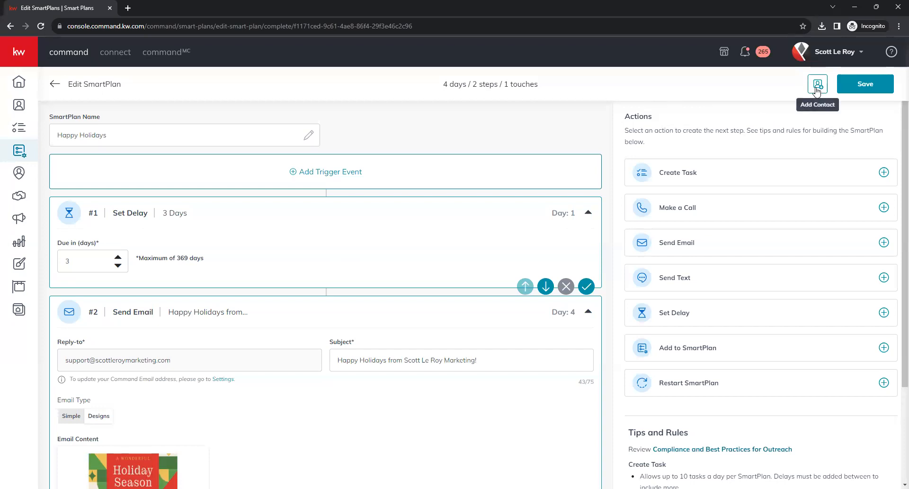
- View the options for adding contacts to "Happy Holidays" from its editor and from My SmartPlans, without adding anyone
click(817, 86)
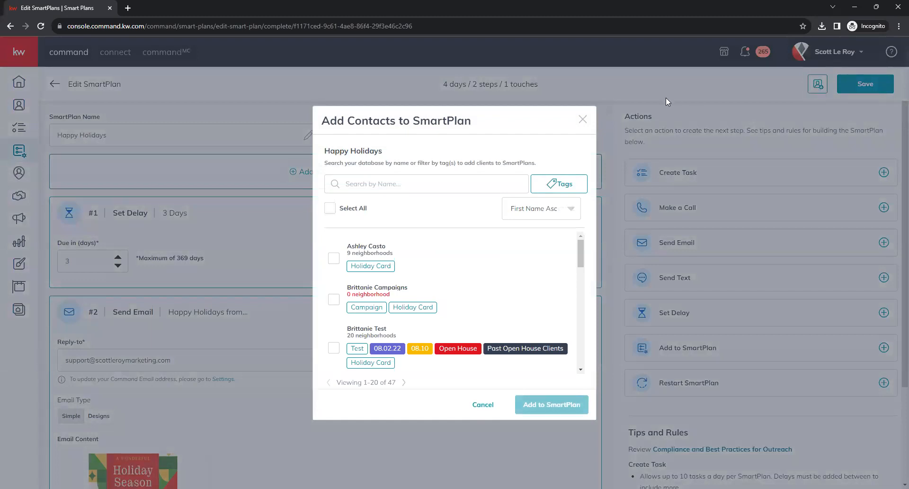
click(584, 121)
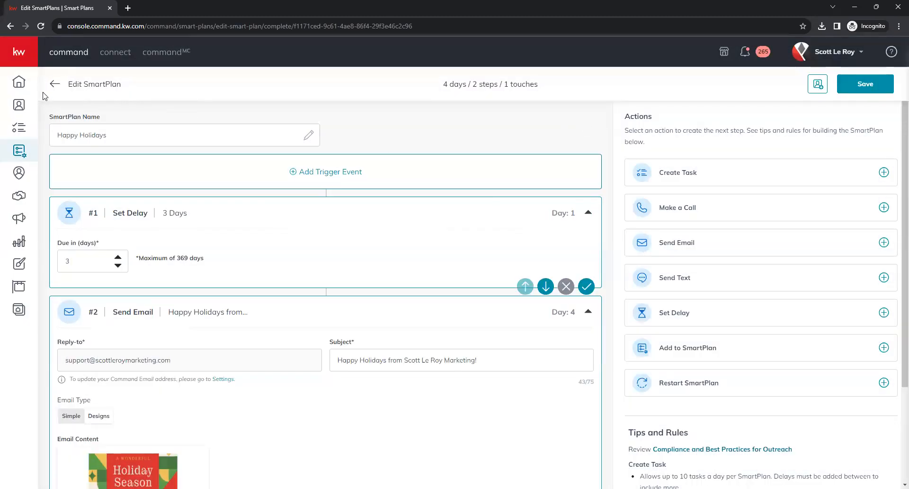
click(14, 151)
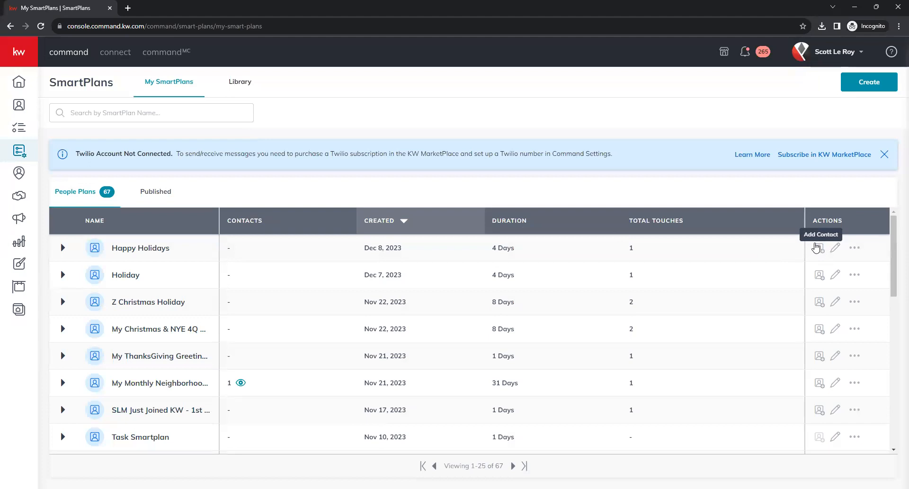
click(819, 251)
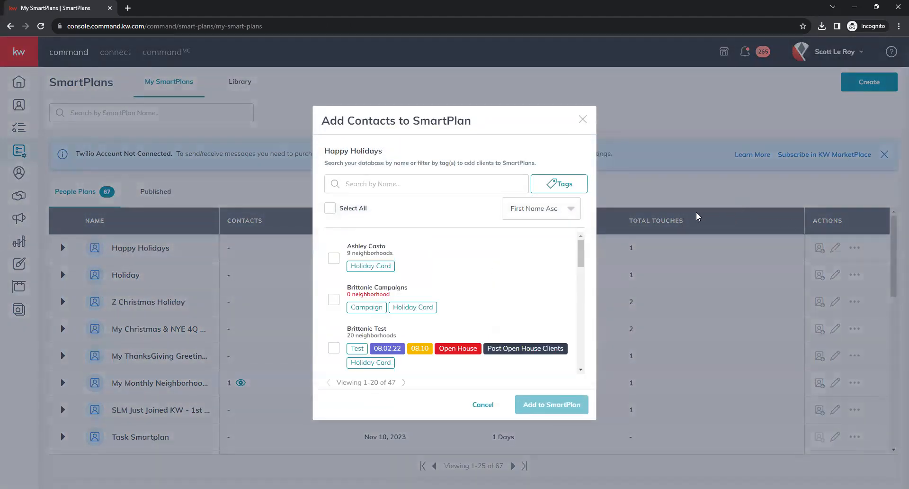
click(582, 119)
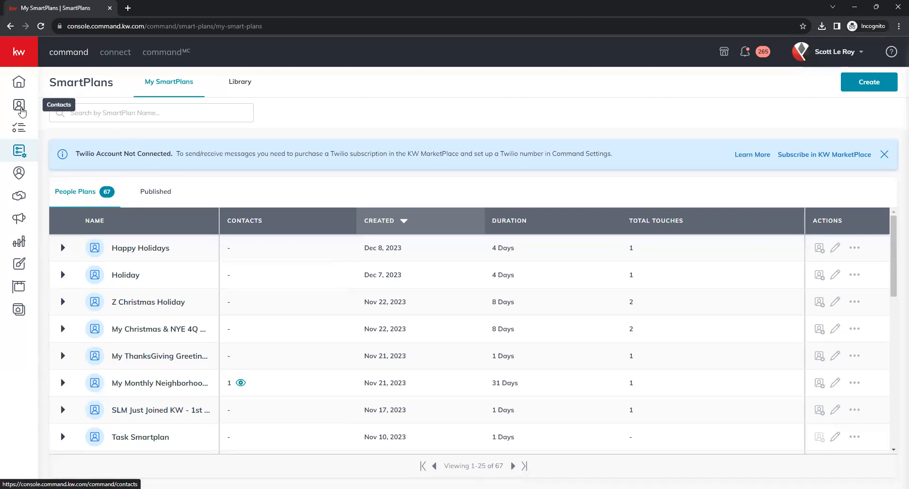
- Select the only listed test contact in Contacts and choose the "Happy Holidays" SmartPlan to add it to
click(20, 110)
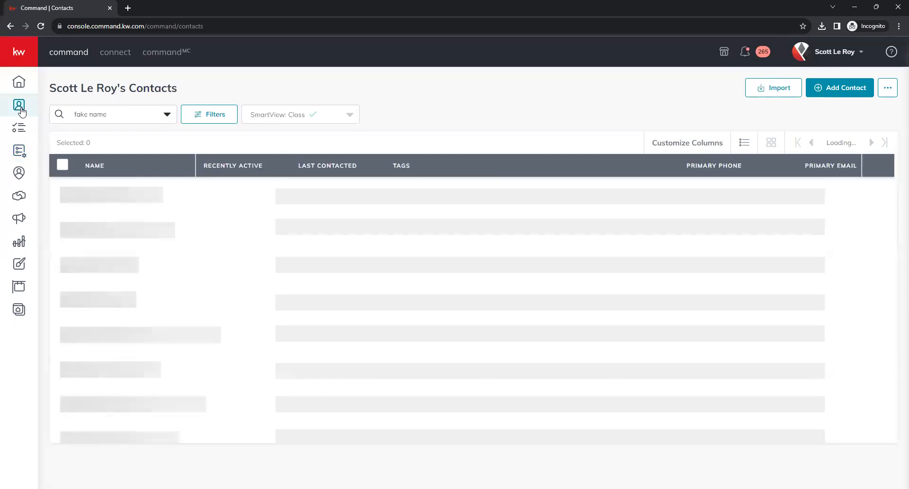
click(62, 166)
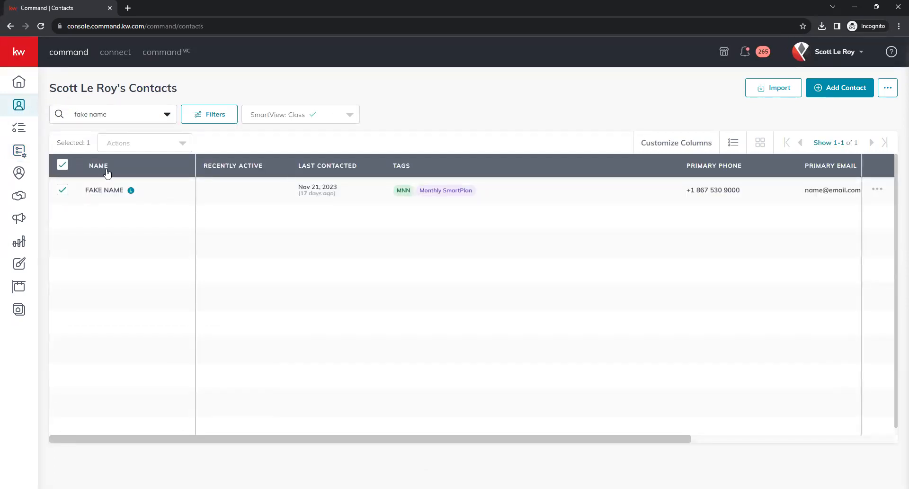
click(184, 143)
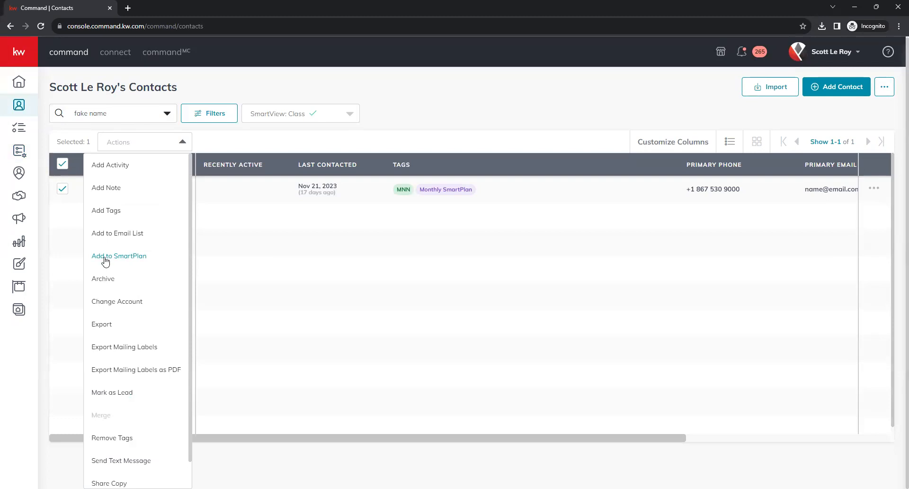
click(159, 259)
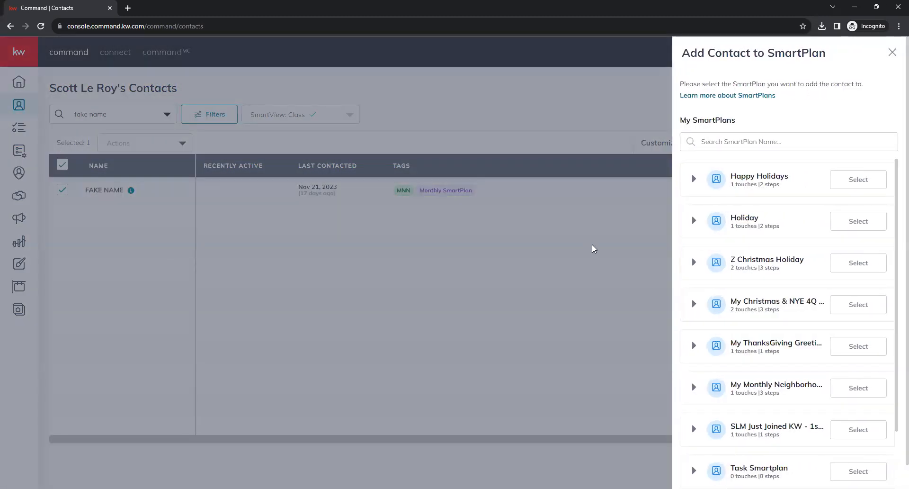
click(694, 182)
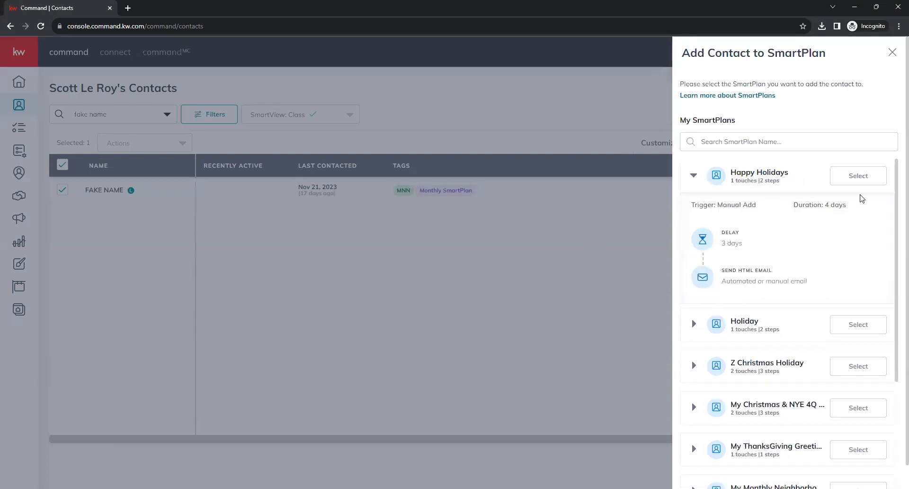
click(855, 177)
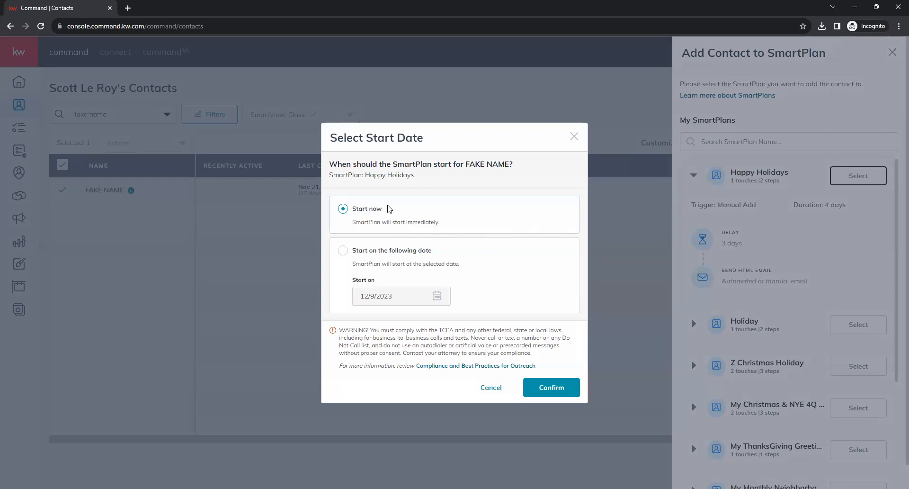
- Set the SmartPlan to start for the contact on 12/22/2023 and confirm the addition
click(344, 251)
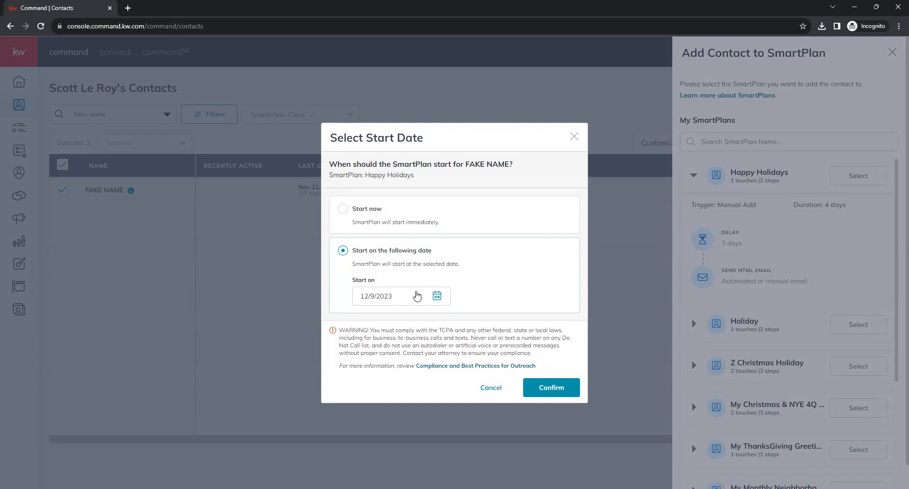
click(436, 296)
scroll(458, 286, down, 3)
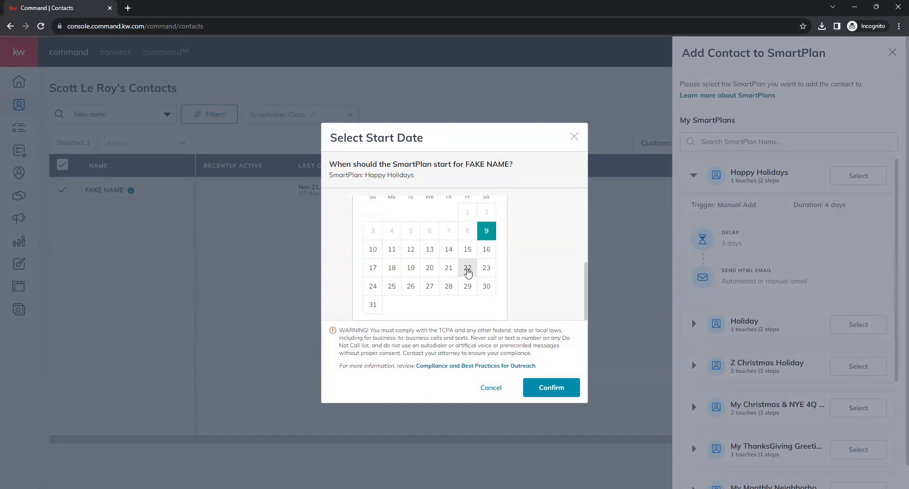
click(468, 269)
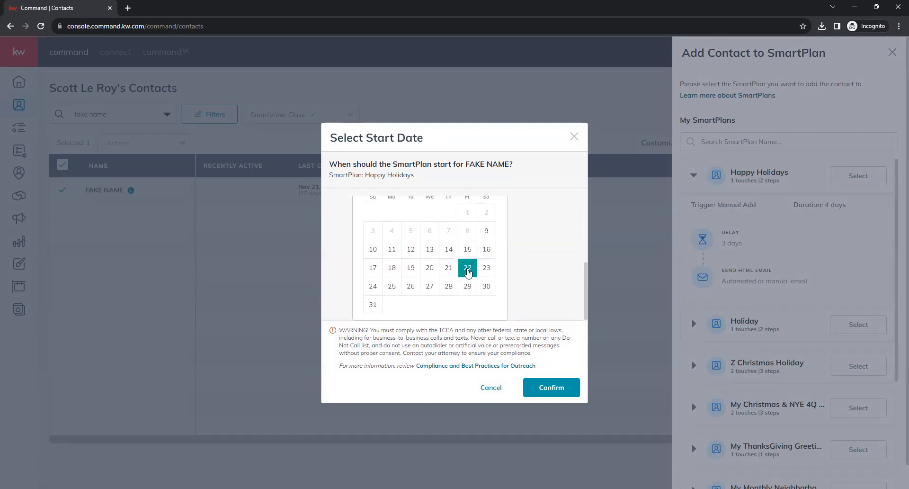
click(560, 294)
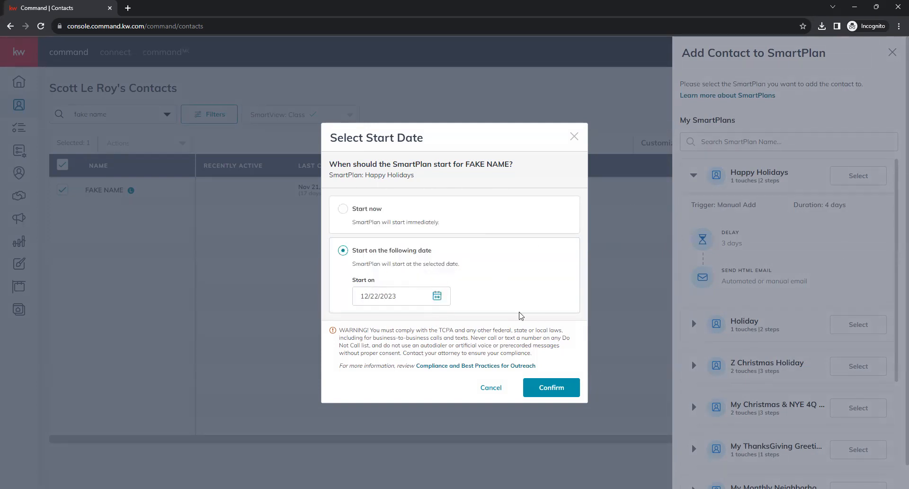
click(568, 384)
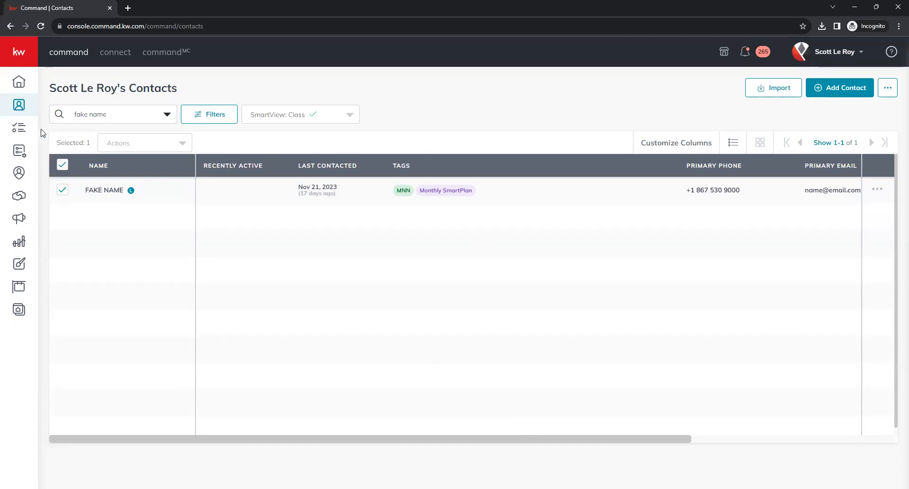
- Remove all contacts from the "Happy Holidays" SmartPlan in My SmartPlans
mouse_move(40, 150)
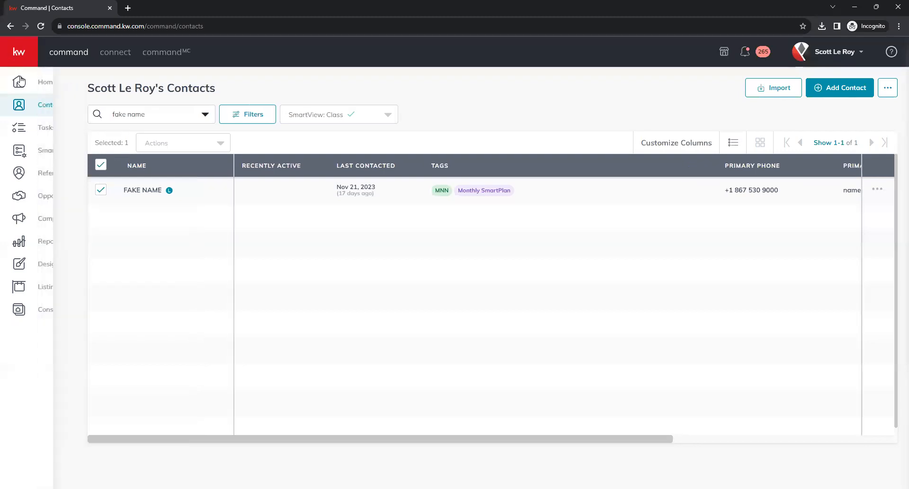
click(39, 151)
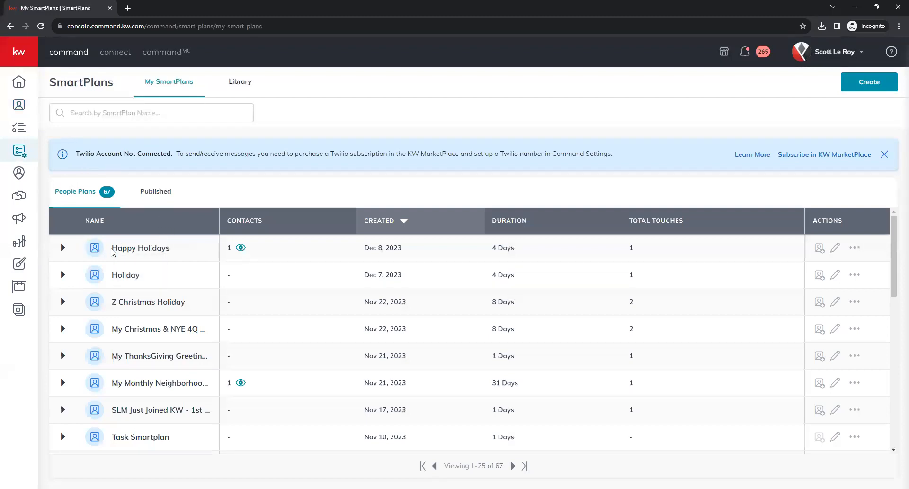
click(241, 247)
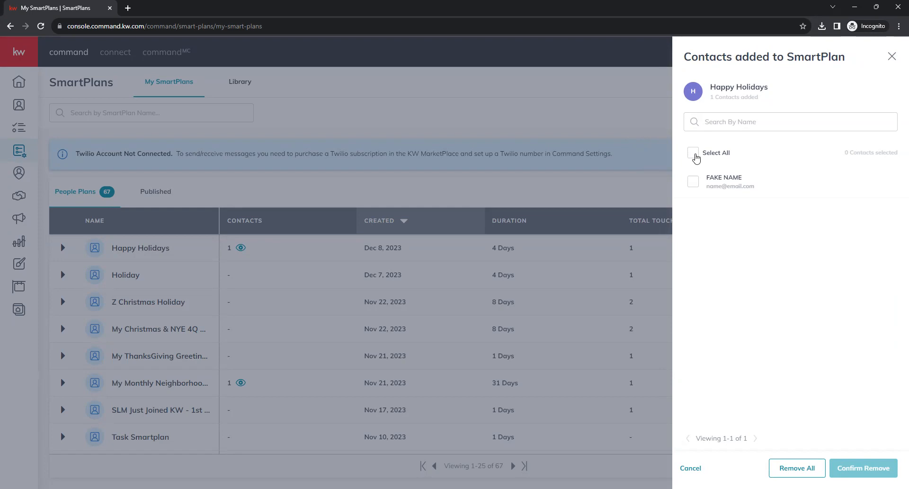
click(695, 155)
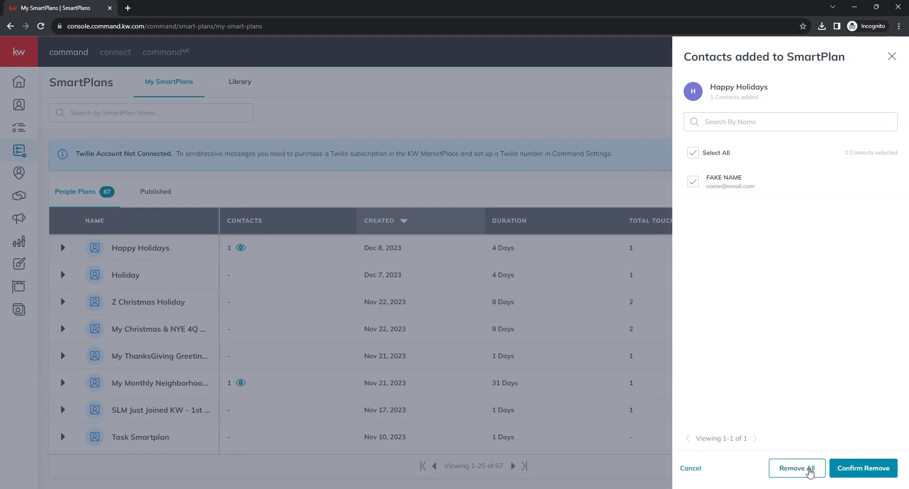
click(788, 471)
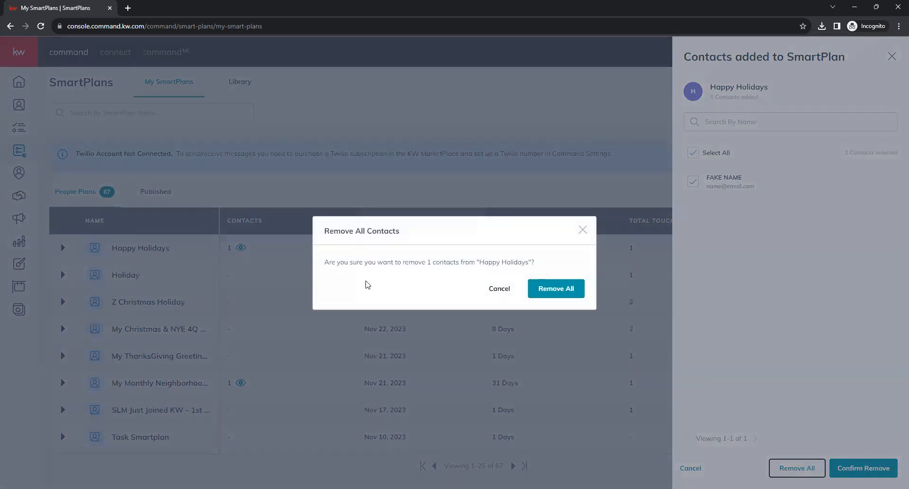
click(562, 294)
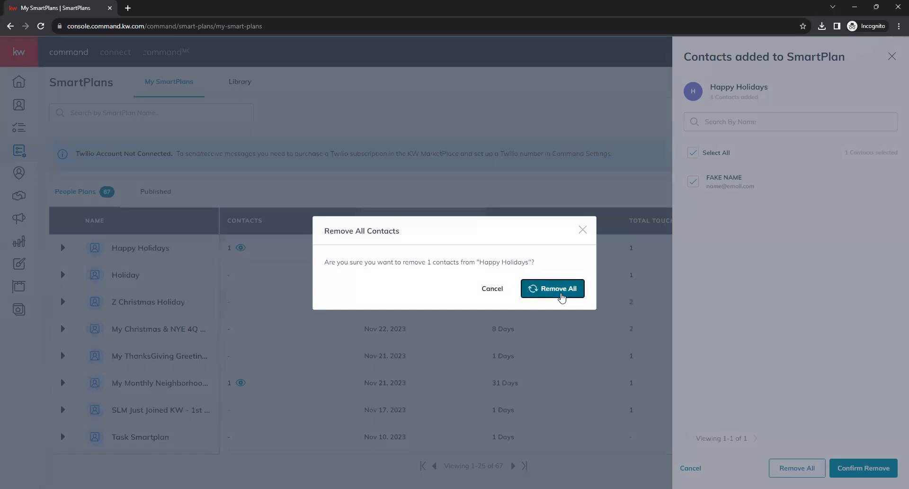
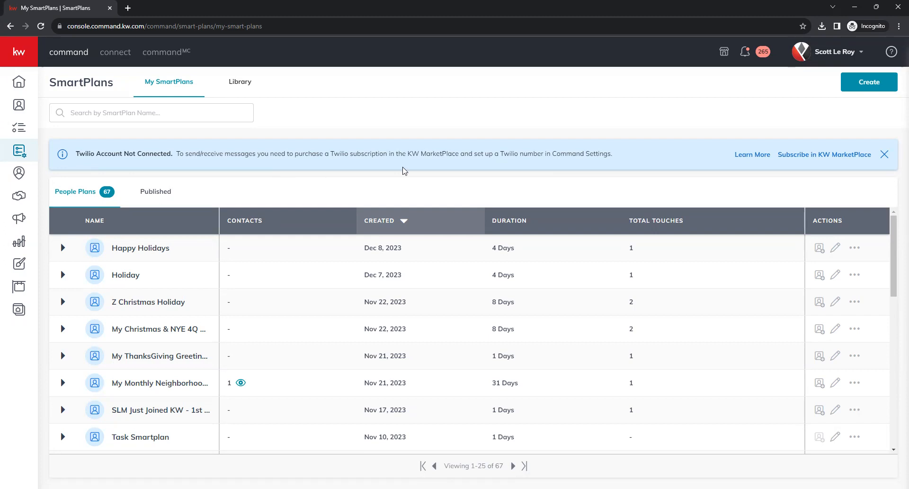
- Create a Command Email campaign named "Holidays" with the goal Other
click(19, 52)
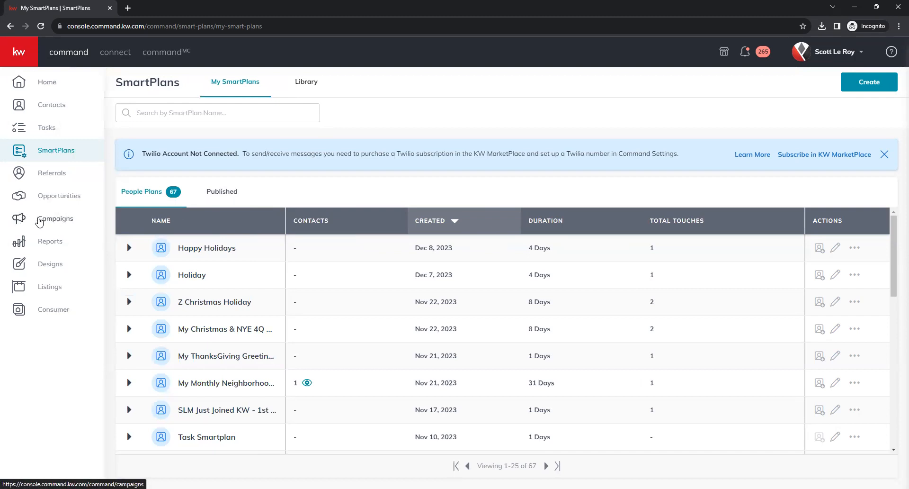
click(49, 222)
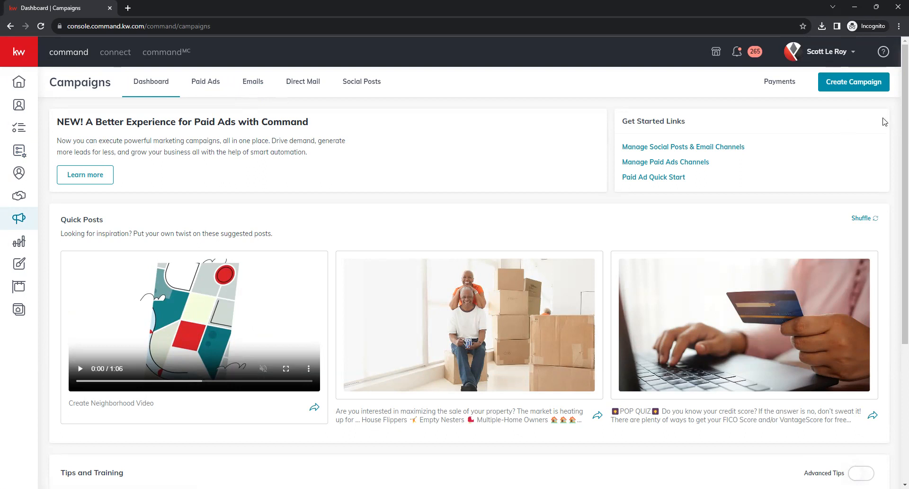
click(852, 84)
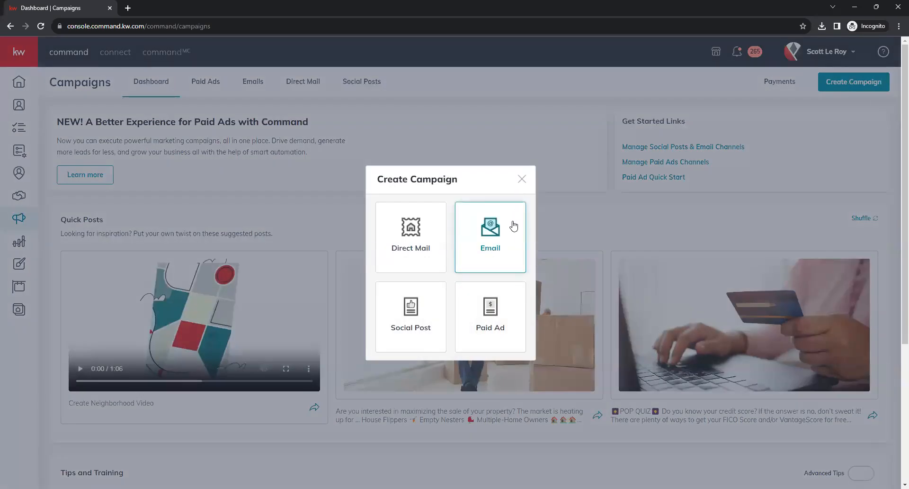
click(505, 236)
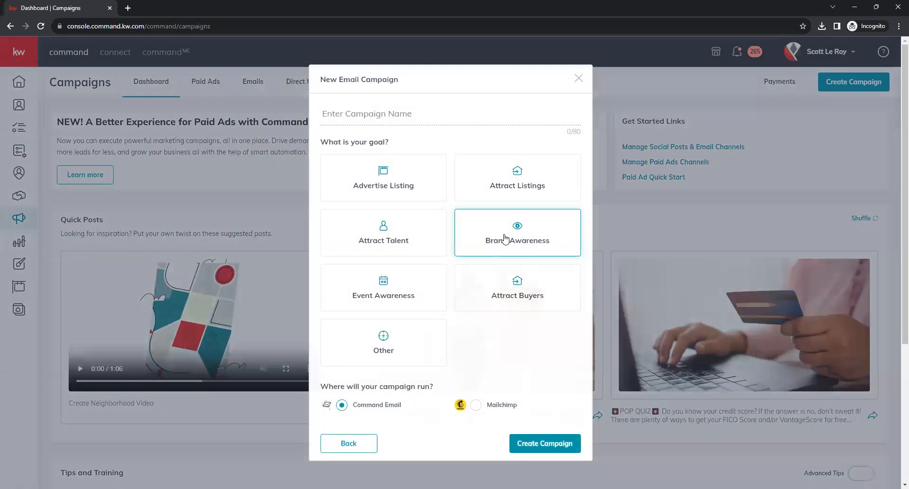
click(408, 111)
text(Holiday H)
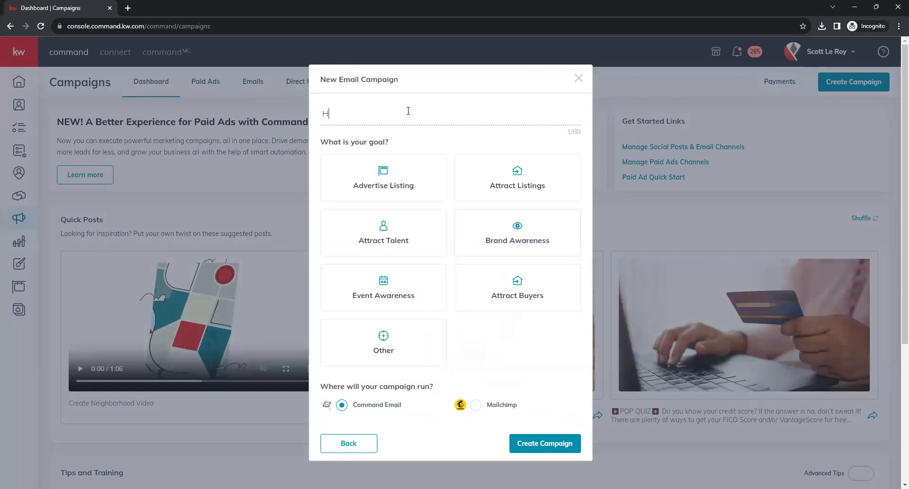
text(s)
click(370, 347)
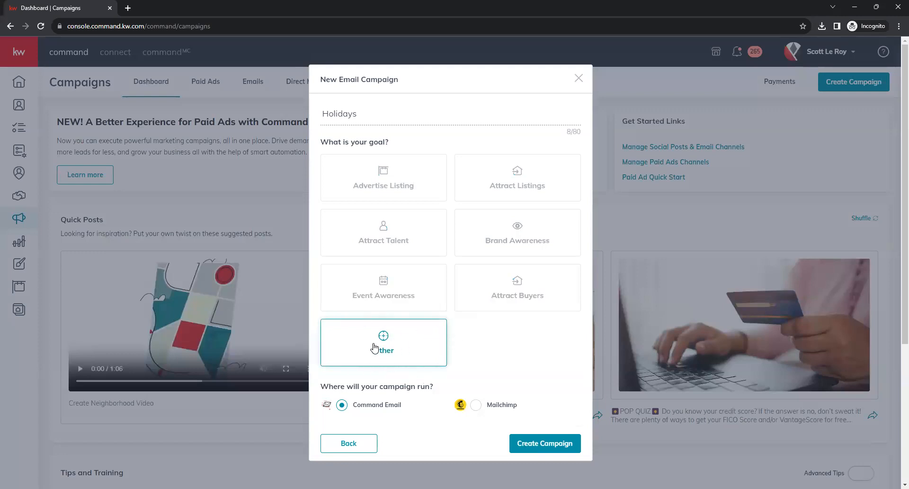
click(543, 445)
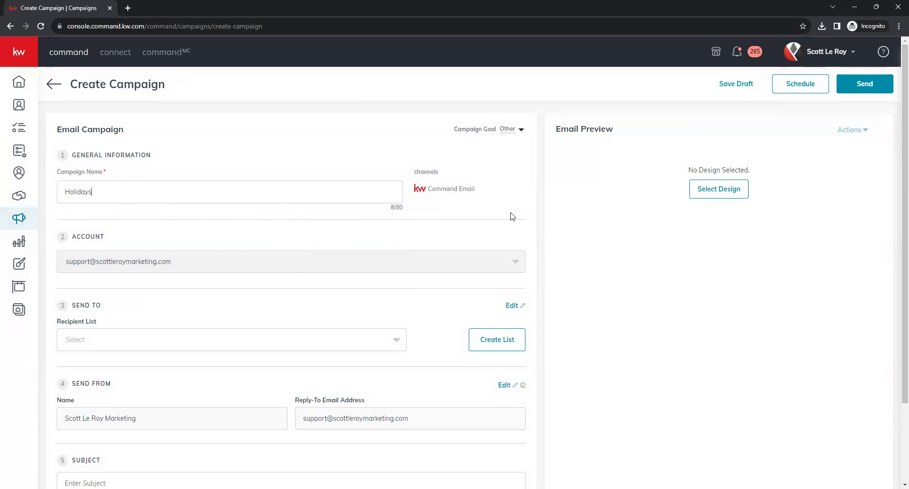
- Create a recipient list named "Holiday Email" for the campaign with the second through sixth listed contacts, and check it among the available lists
scroll(462, 194, down, 2)
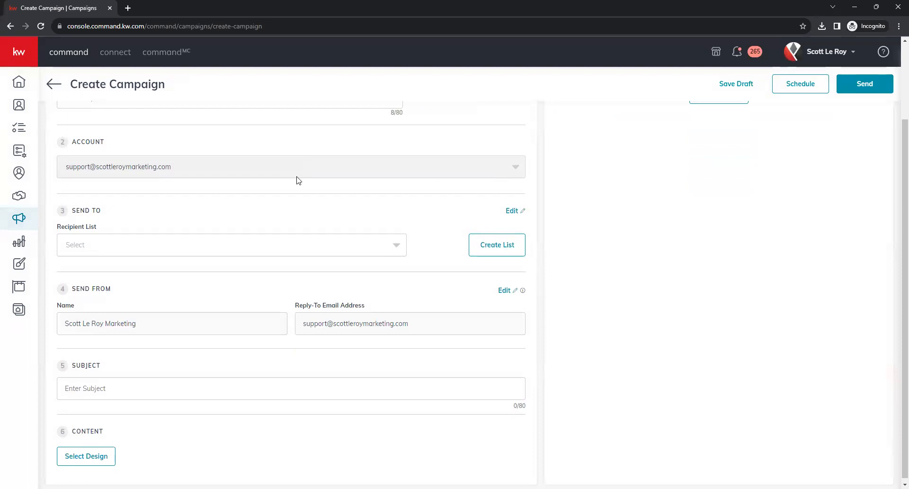
scroll(246, 208, down, 1)
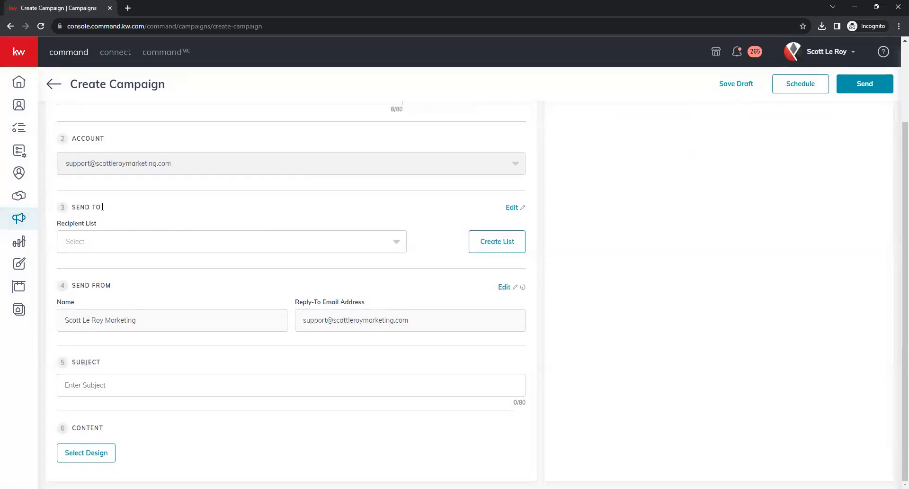
click(396, 242)
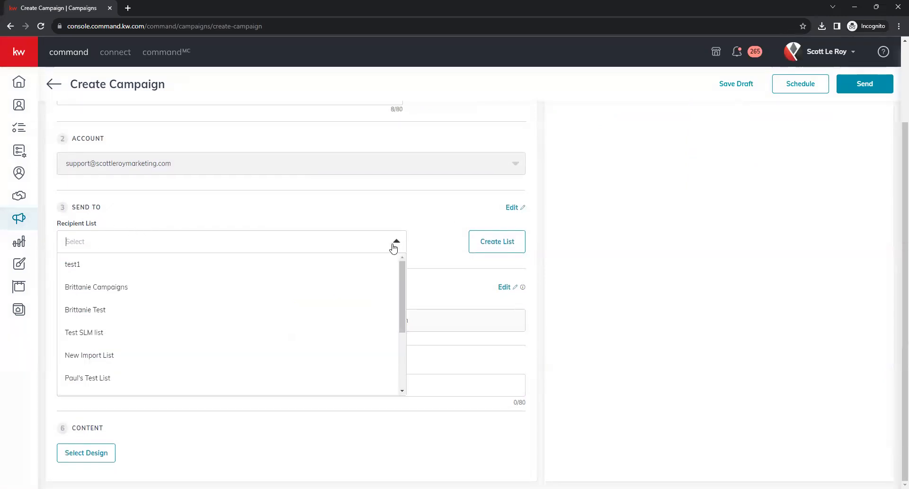
click(415, 226)
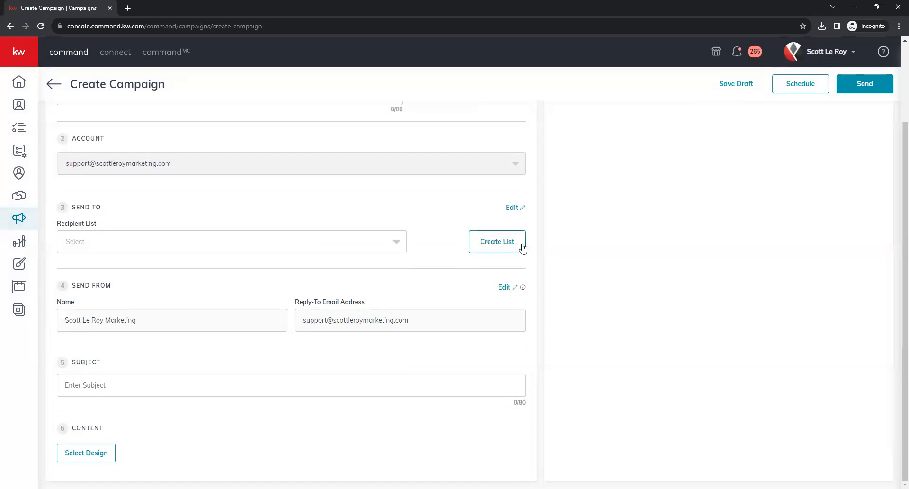
click(492, 243)
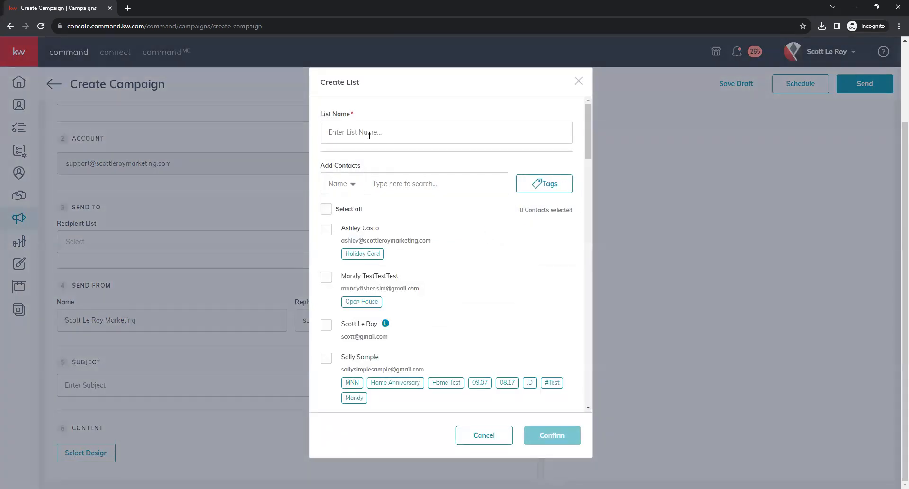
text(Holiday Email)
click(326, 279)
click(325, 326)
click(327, 359)
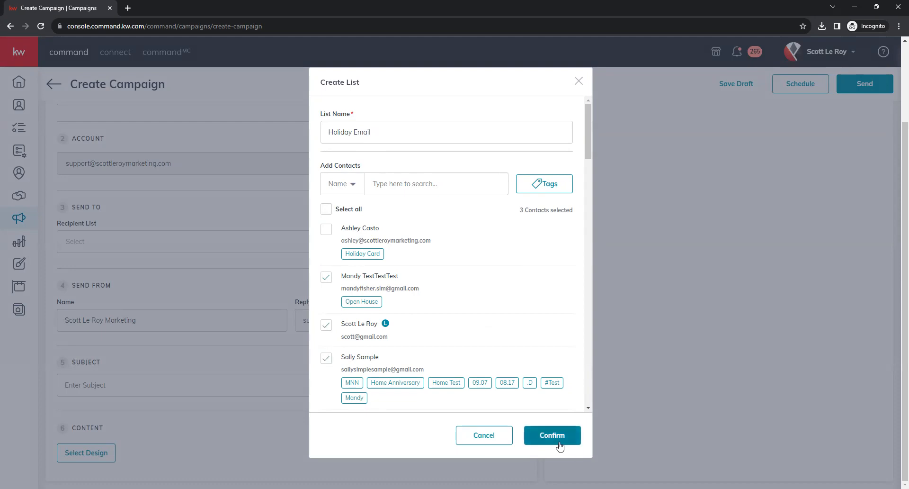
scroll(535, 372, down, 1)
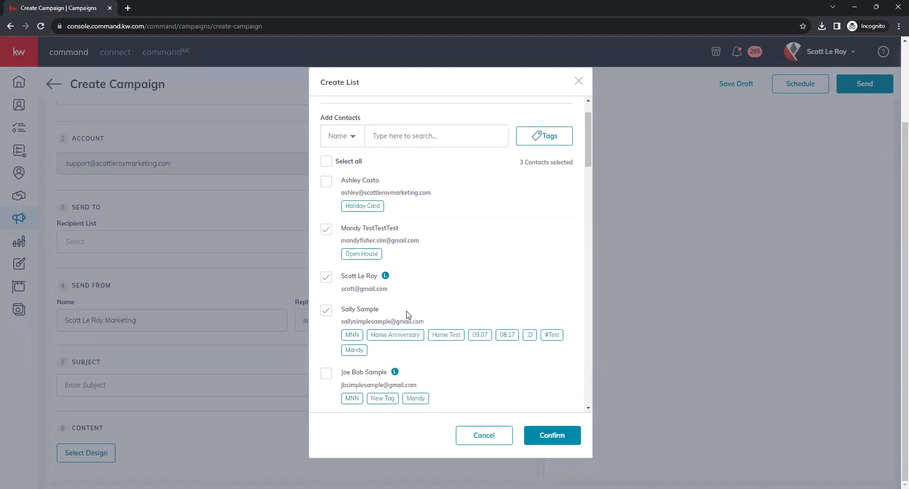
scroll(406, 315, down, 1)
click(327, 326)
click(326, 374)
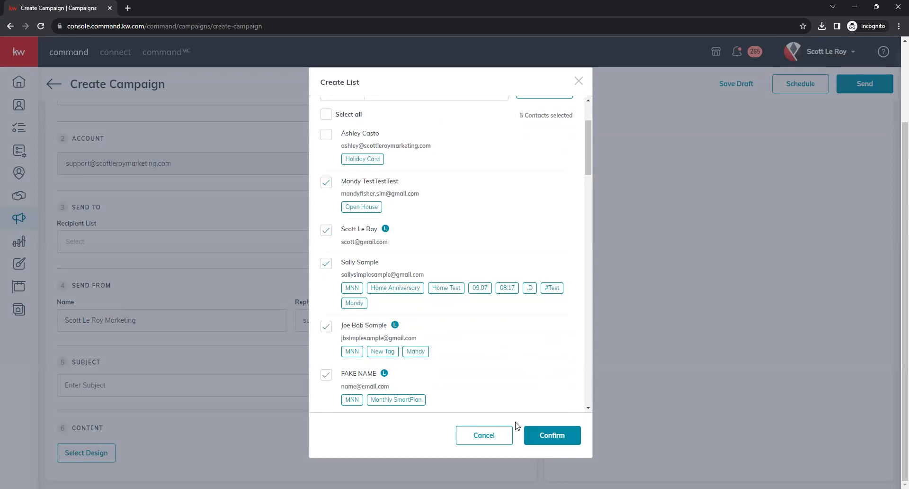
click(552, 439)
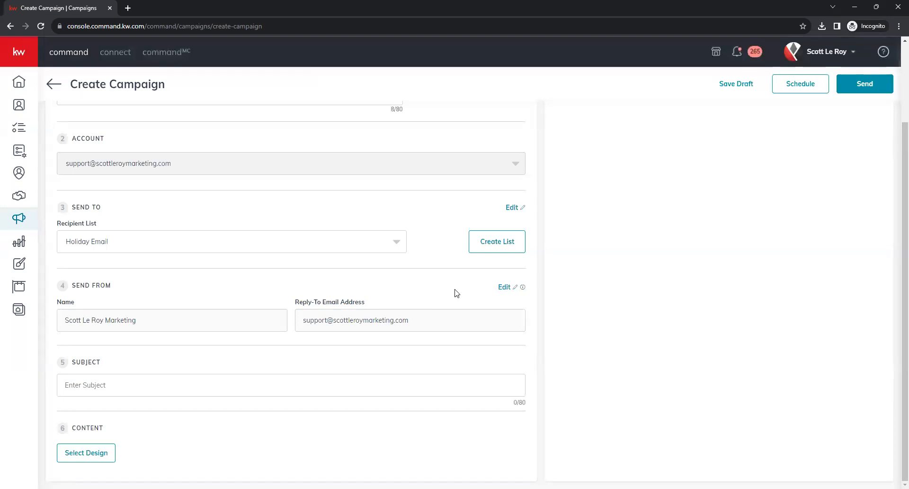
click(393, 243)
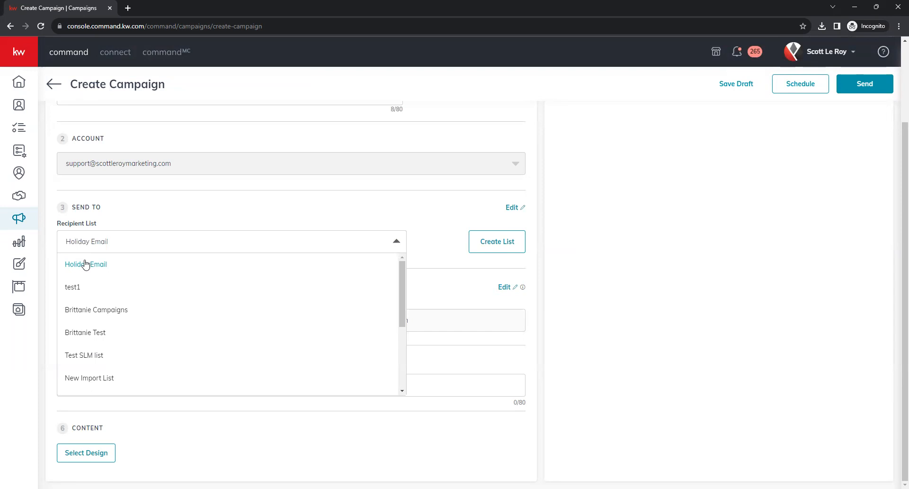
- Choose the "Holiday Email" recipient list and set the email subject to "Happy Holidays from Scott Le Roy Marketing!"
click(118, 264)
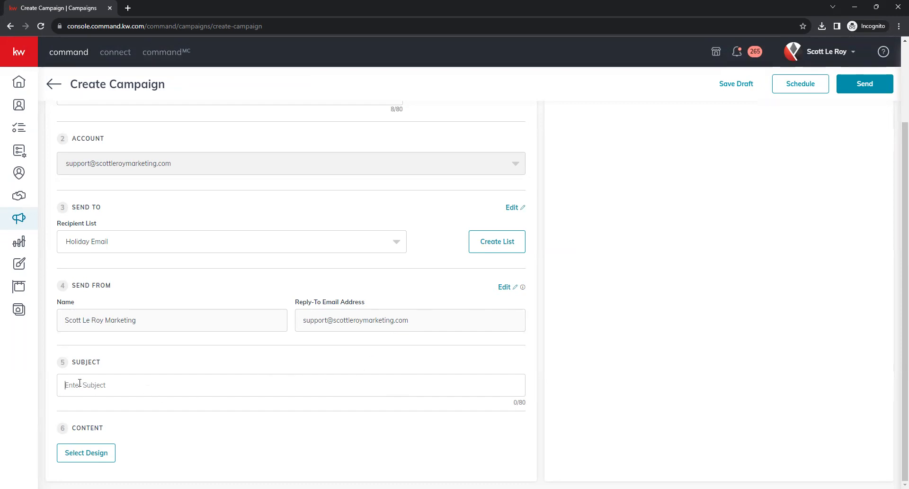
click(211, 384)
text(Happy Holid)
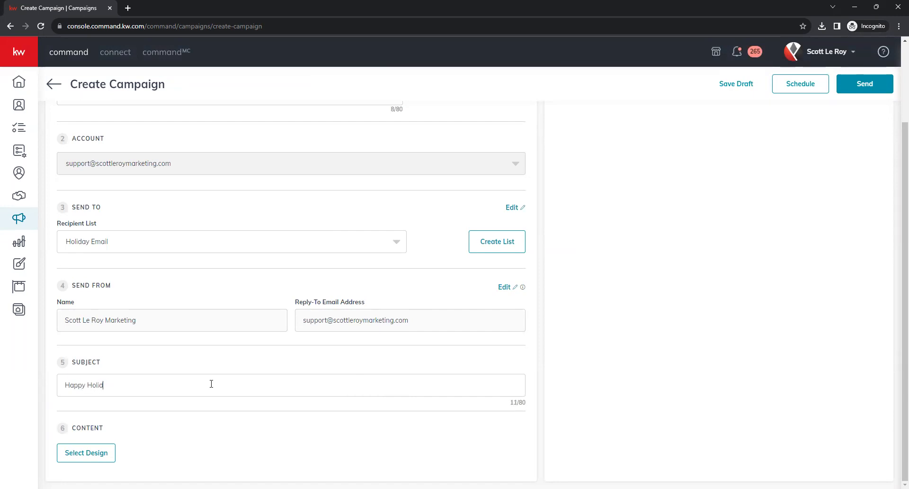
text(ays from Scott Le Roy Marketign)
key(BackSpace)
key(BackSpace)
text(nbg)
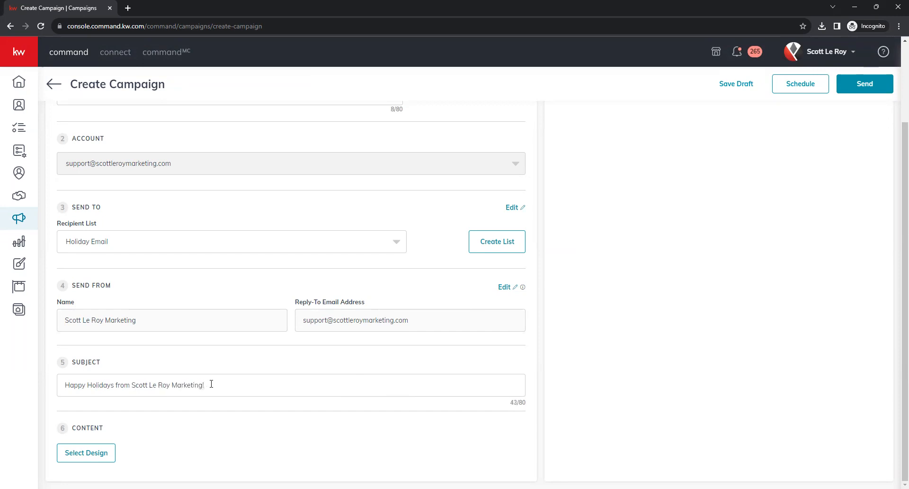
- Use the "Classic - Happy Holidays" design from My Templates as the email content and save it on exiting the editor
click(81, 452)
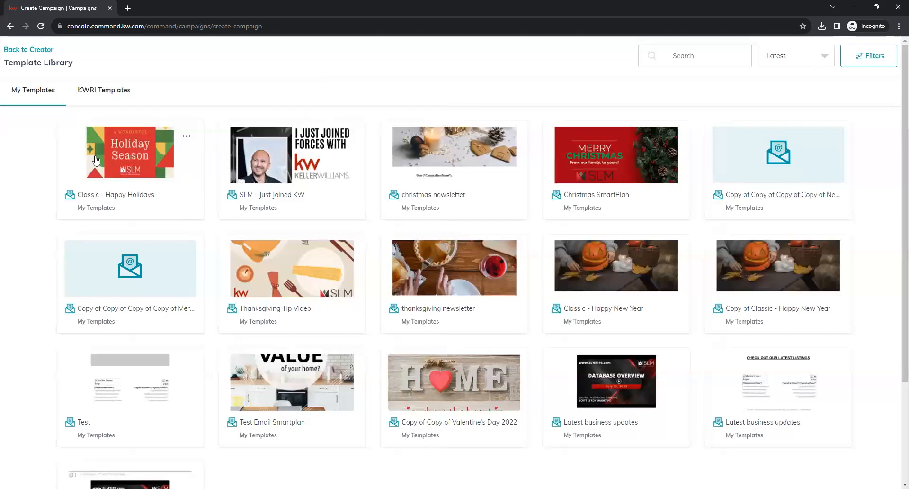
click(114, 176)
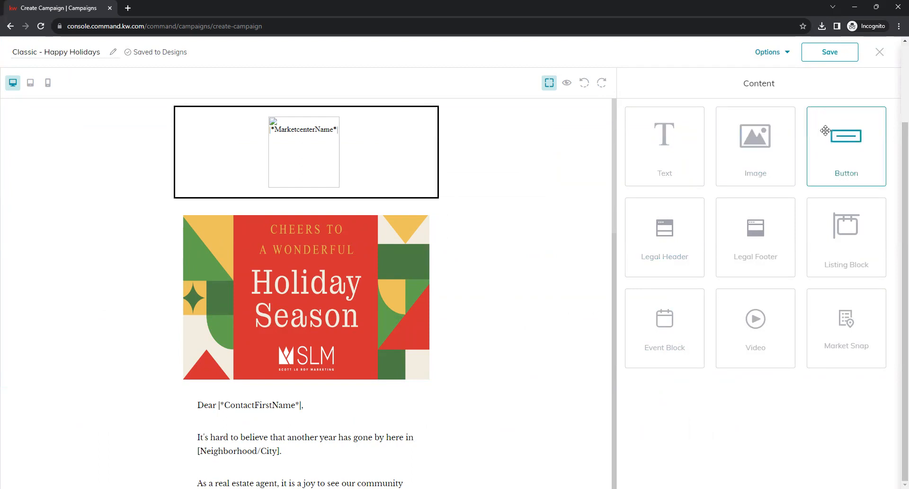
click(879, 52)
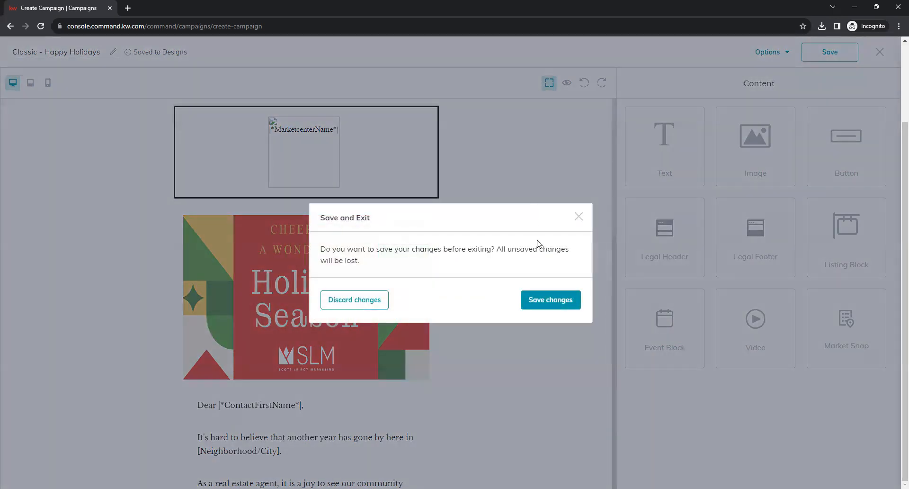
click(540, 302)
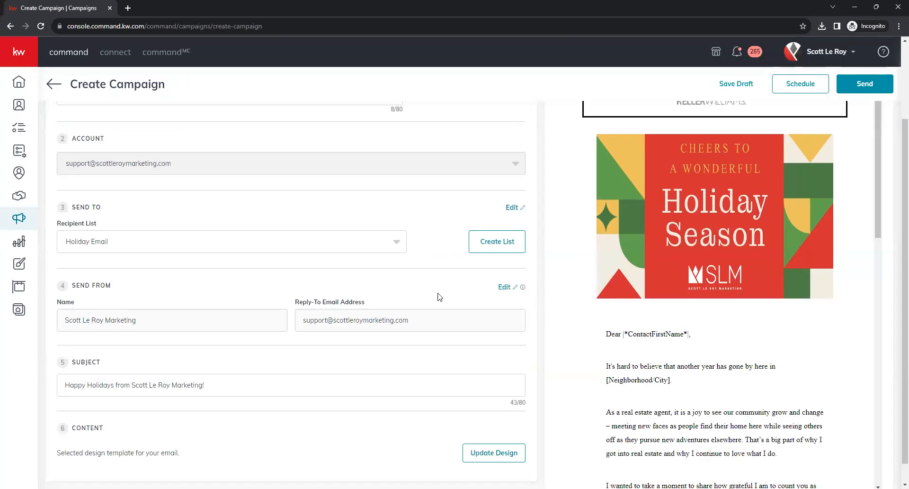
- Review the completed campaign form and examine the scheduling dialog's date and time picker, closing it without scheduling the campaign
scroll(248, 461, down, 1)
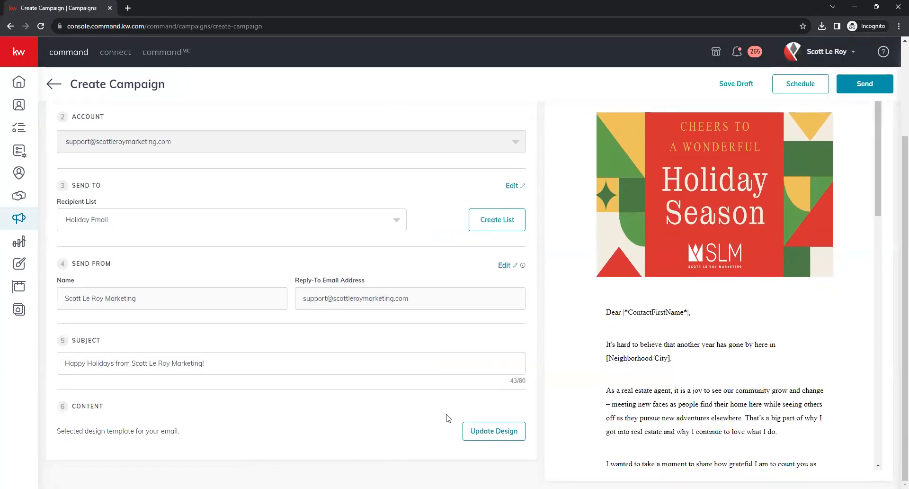
scroll(400, 351, up, 3)
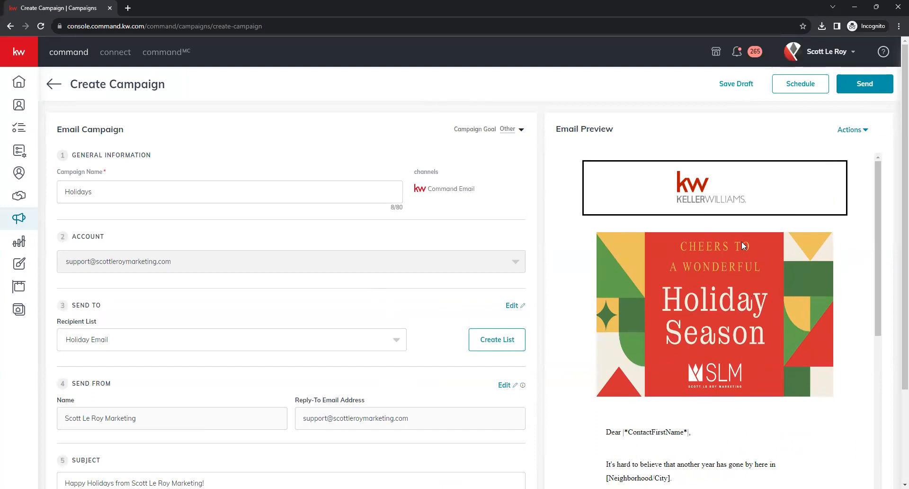
click(782, 86)
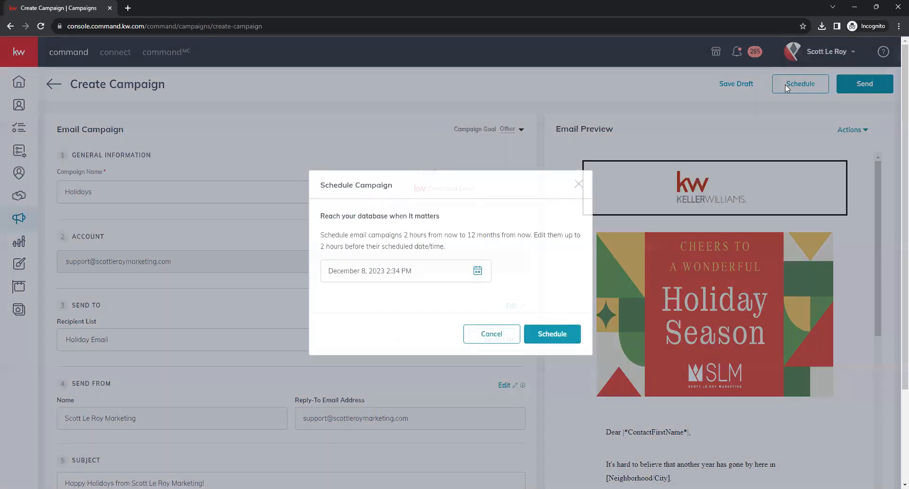
click(478, 271)
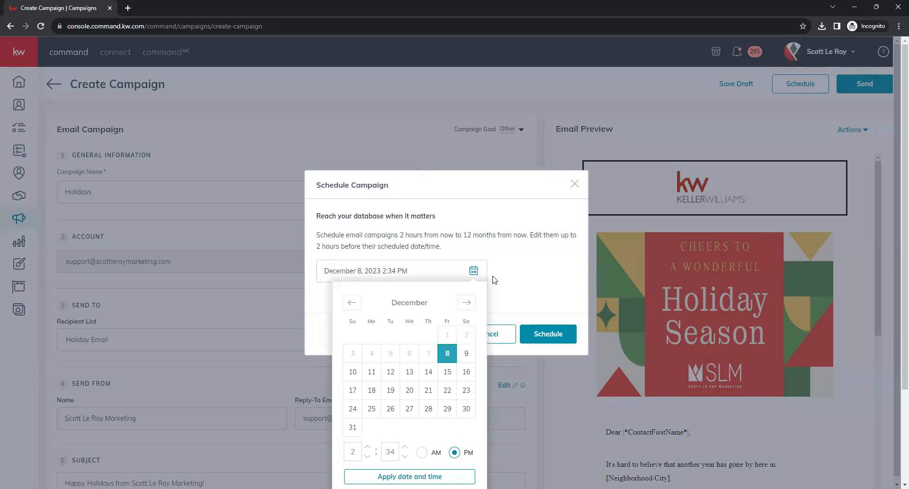
click(495, 279)
click(475, 270)
click(521, 264)
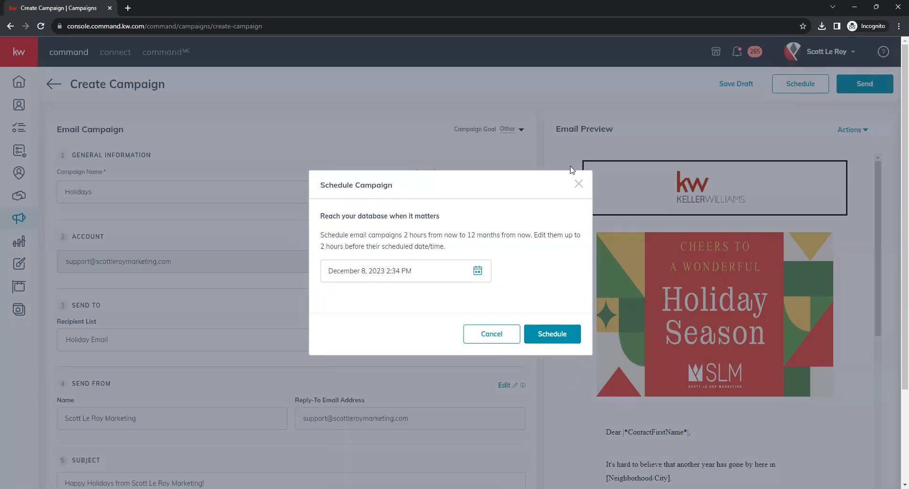
click(578, 184)
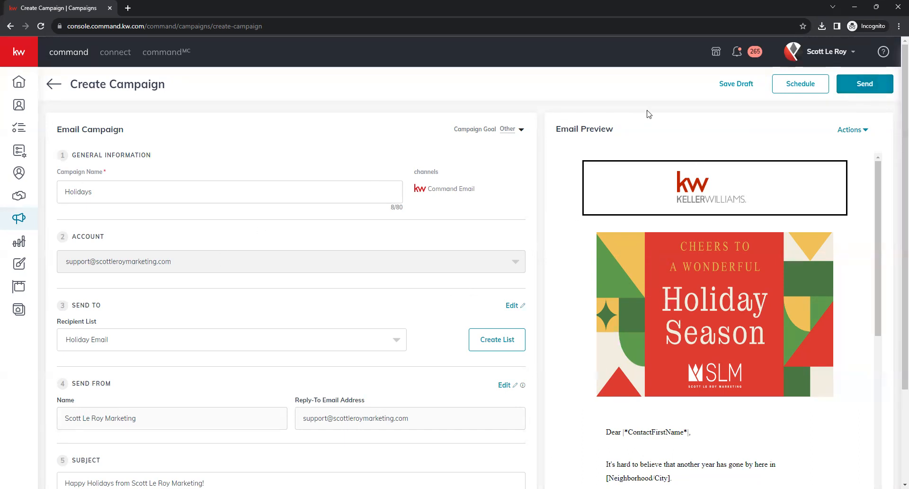
- Save the "Holidays" email campaign as a draft and exit the campaign creator
click(728, 88)
click(392, 284)
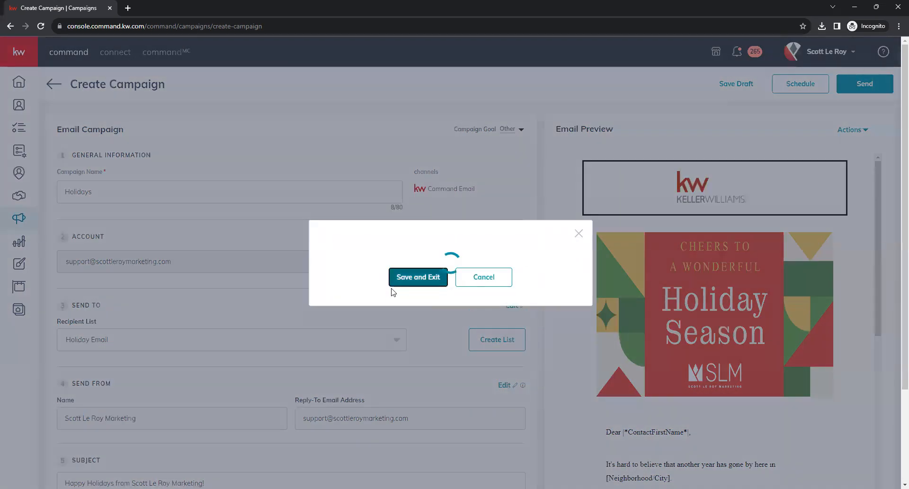